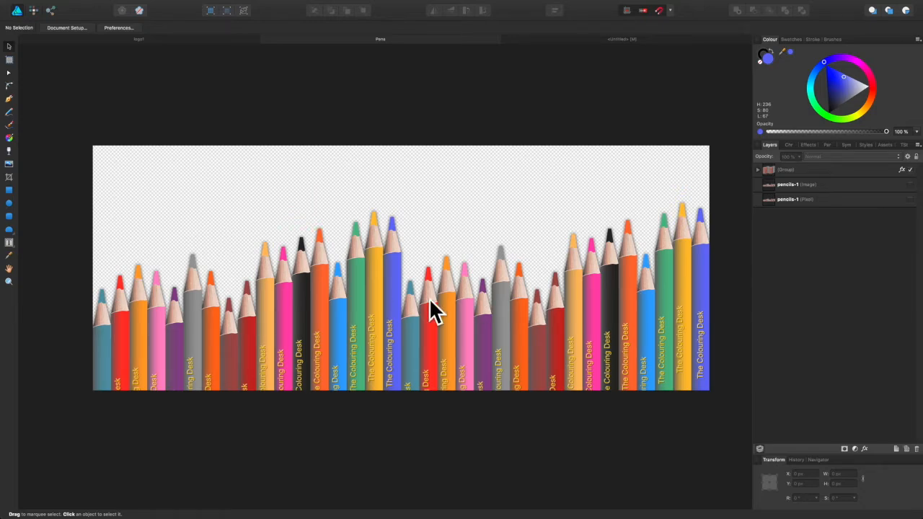
Step: Switch to the browser and look over The Colouring Desk home page where the pencil banner is used
{"action": "key", "text": "ctrl+Left"}
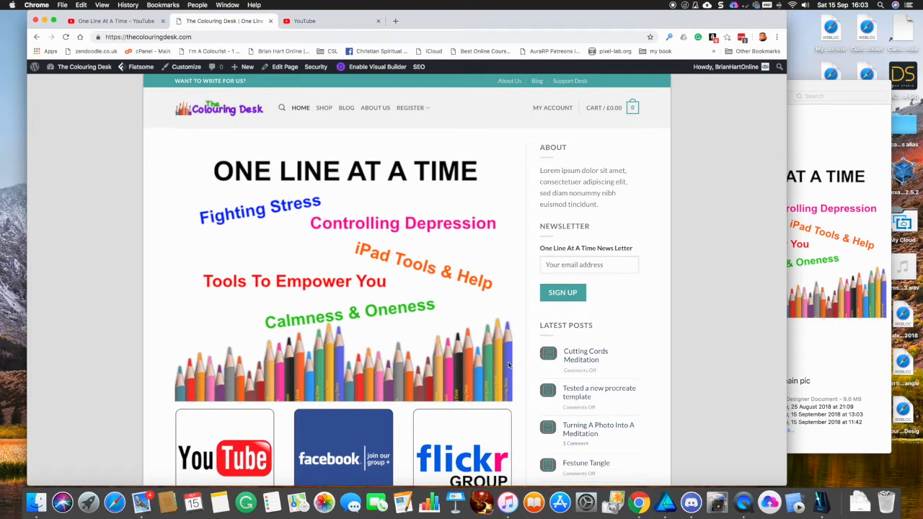
{"action": "scroll", "coordinate": [376, 240], "scroll_direction": "down", "scroll_amount": 5}
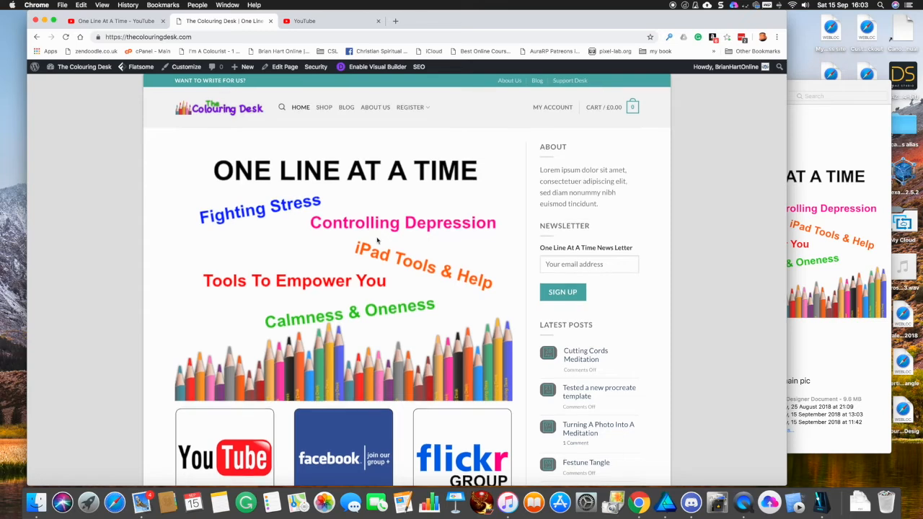
{"action": "scroll", "coordinate": [346, 216], "scroll_direction": "up", "scroll_amount": 6}
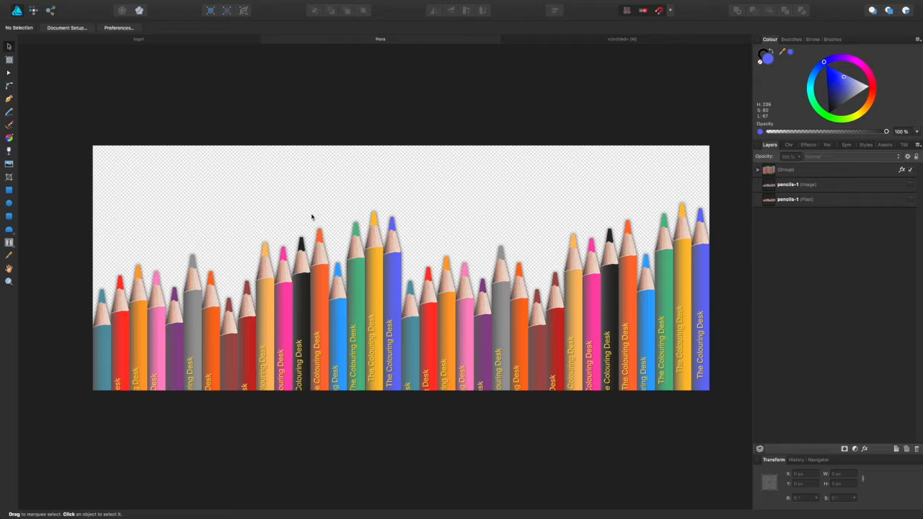
Step: In the untitled document, move the teal pencil group down to the lower part of the canvas and deselect it
{"action": "left_click", "coordinate": [609, 42]}
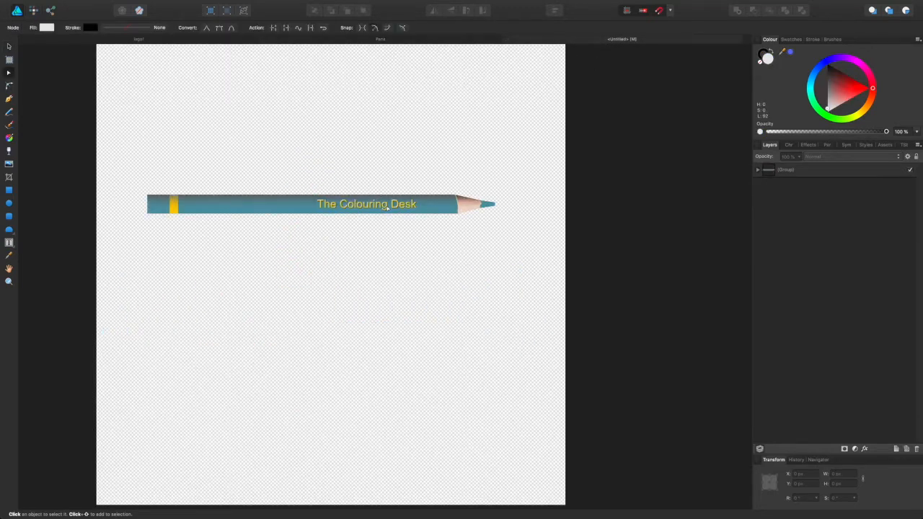
{"action": "left_click", "coordinate": [387, 207]}
{"action": "mouse_move", "coordinate": [408, 207]}
{"action": "left_mouse_down"}
{"action": "mouse_move", "coordinate": [440, 156]}
{"action": "mouse_move", "coordinate": [386, 163]}
{"action": "left_mouse_up"}
{"action": "left_click", "coordinate": [9, 46]}
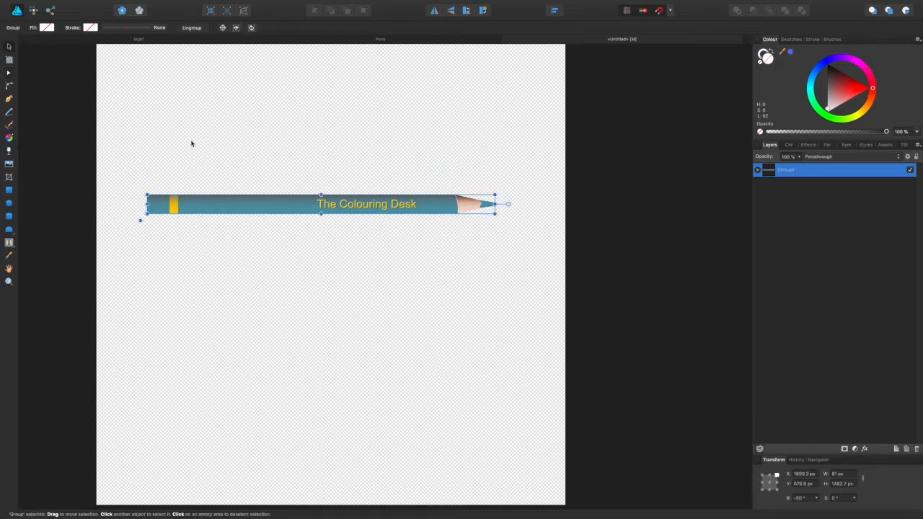
{"action": "mouse_move", "coordinate": [411, 209]}
{"action": "left_mouse_down"}
{"action": "mouse_move", "coordinate": [443, 160]}
{"action": "mouse_move", "coordinate": [419, 406]}
{"action": "left_mouse_up"}
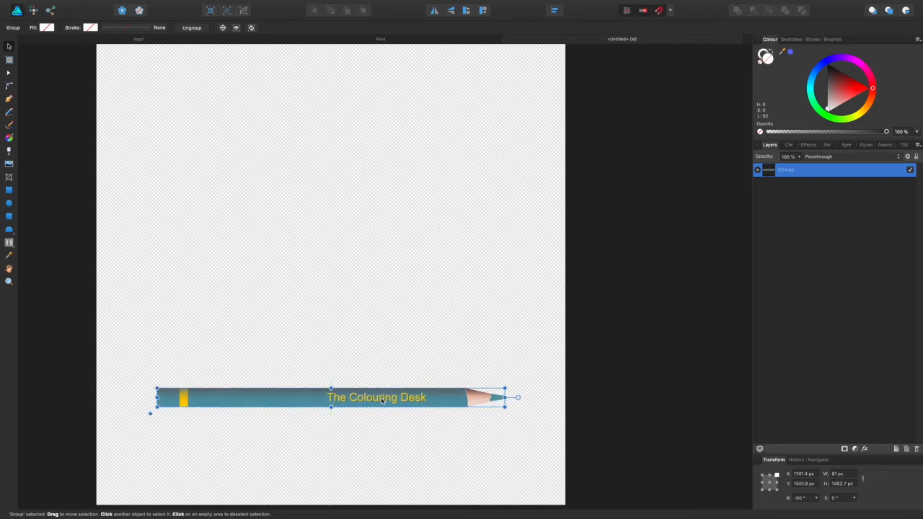
{"action": "left_click", "coordinate": [437, 336]}
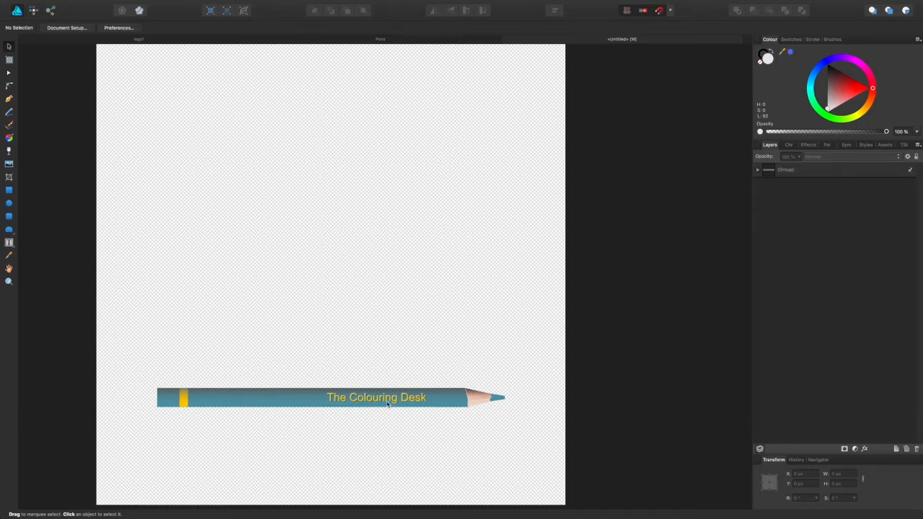
{"action": "scroll", "coordinate": [387, 236], "scroll_direction": "right", "scroll_amount": 1}
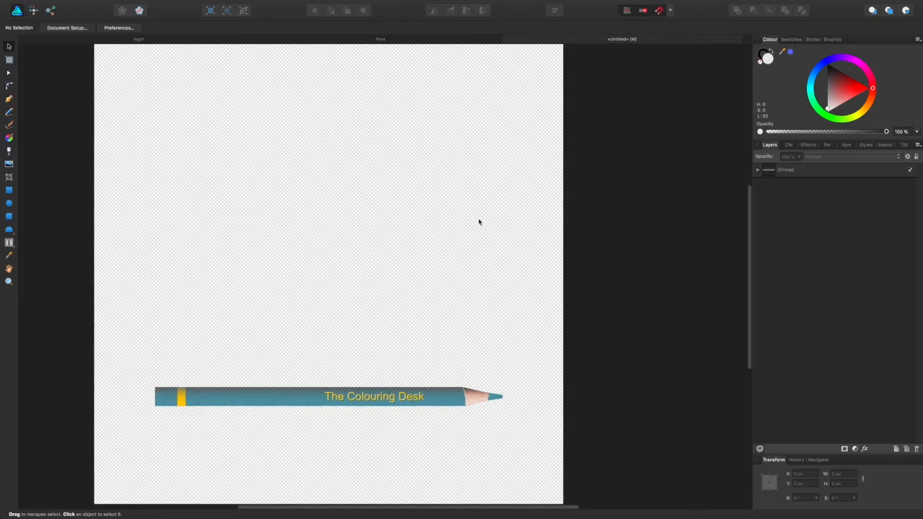
Step: Draw a closed four-corner barrel outline above the pencil with the Pen tool, matching the barrel's length, and fill it with very light grey
{"action": "left_click", "coordinate": [10, 115]}
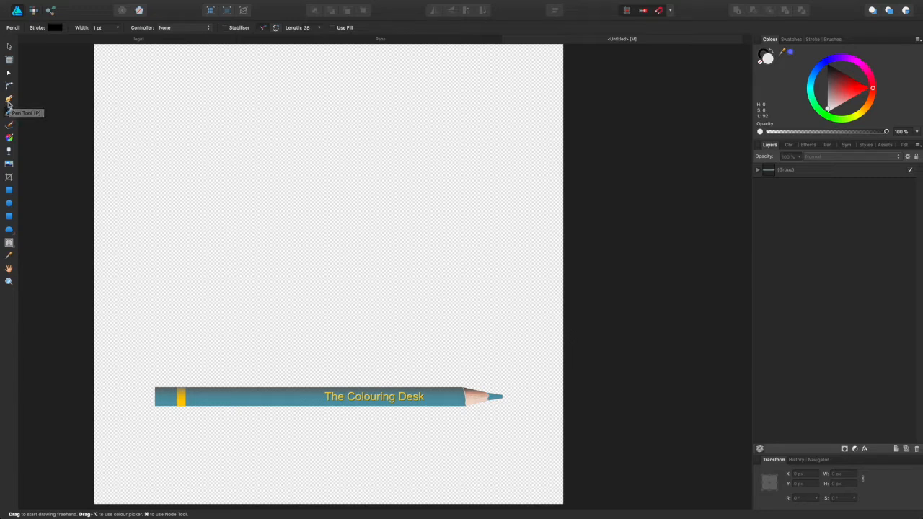
{"action": "left_click", "coordinate": [8, 103]}
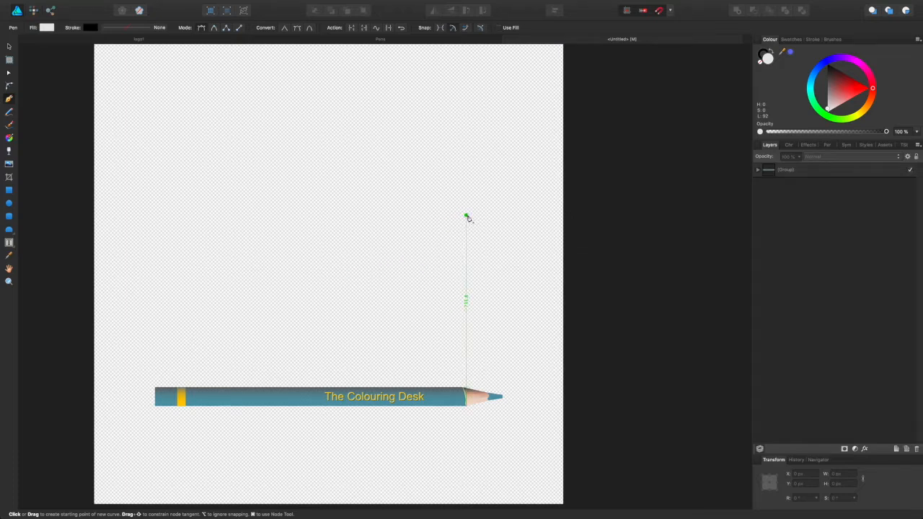
{"action": "left_click", "coordinate": [467, 217]}
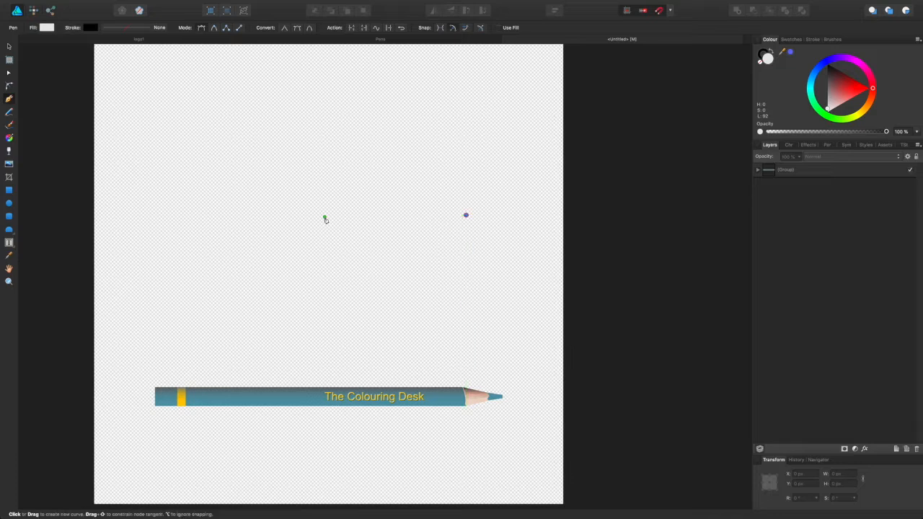
{"action": "left_click", "coordinate": [154, 216]}
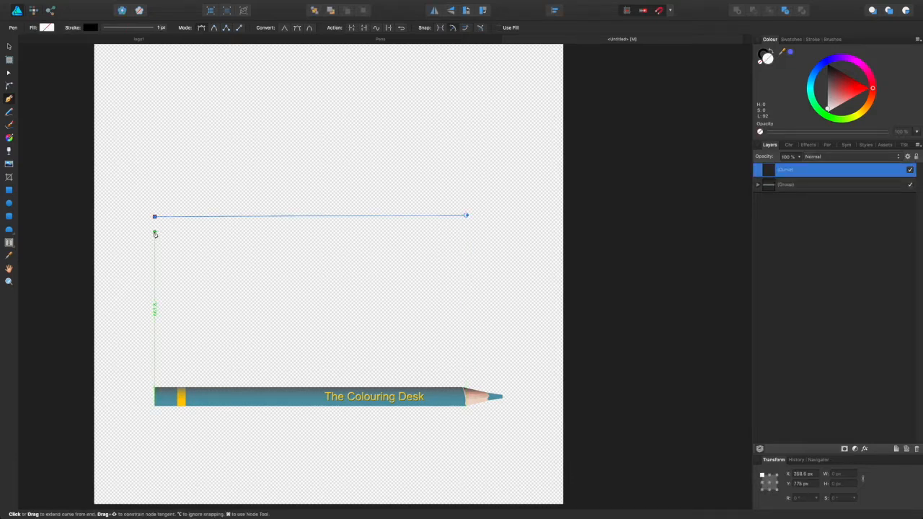
{"action": "left_click", "coordinate": [154, 232]}
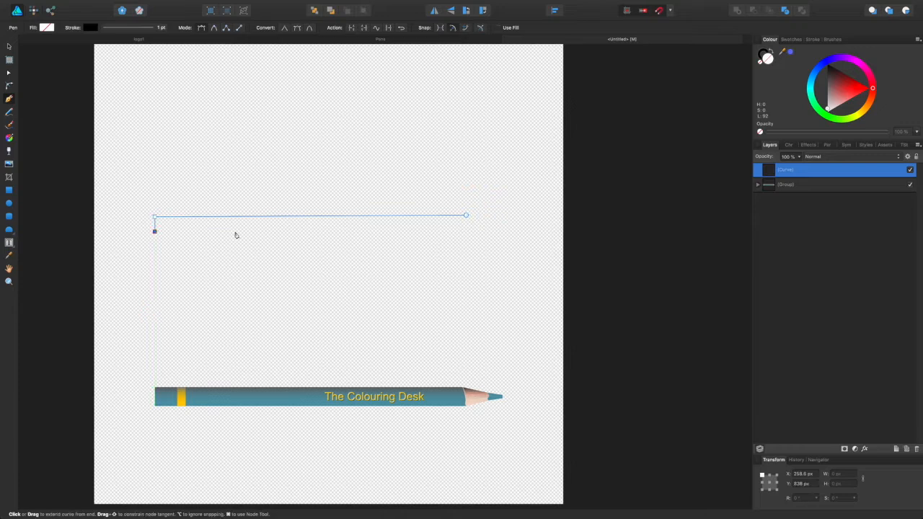
{"action": "left_click", "coordinate": [463, 232]}
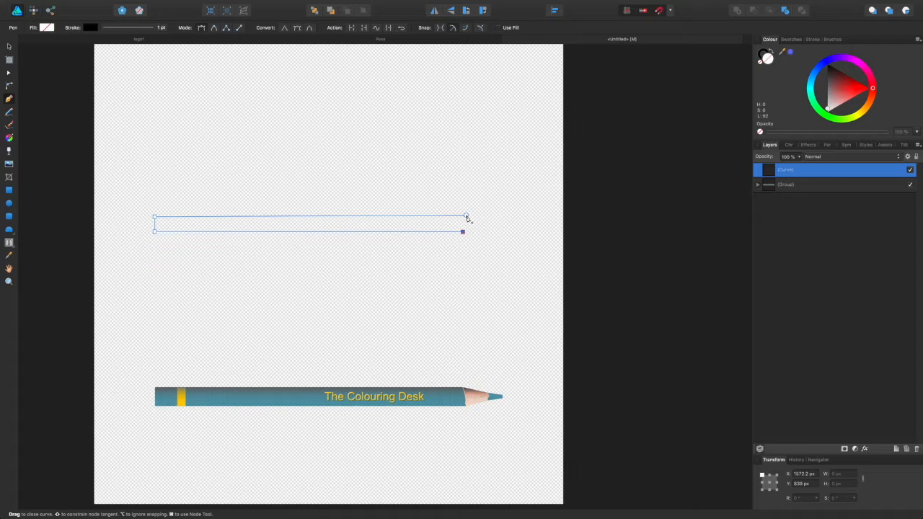
{"action": "left_click", "coordinate": [467, 216]}
{"action": "left_click", "coordinate": [47, 27]}
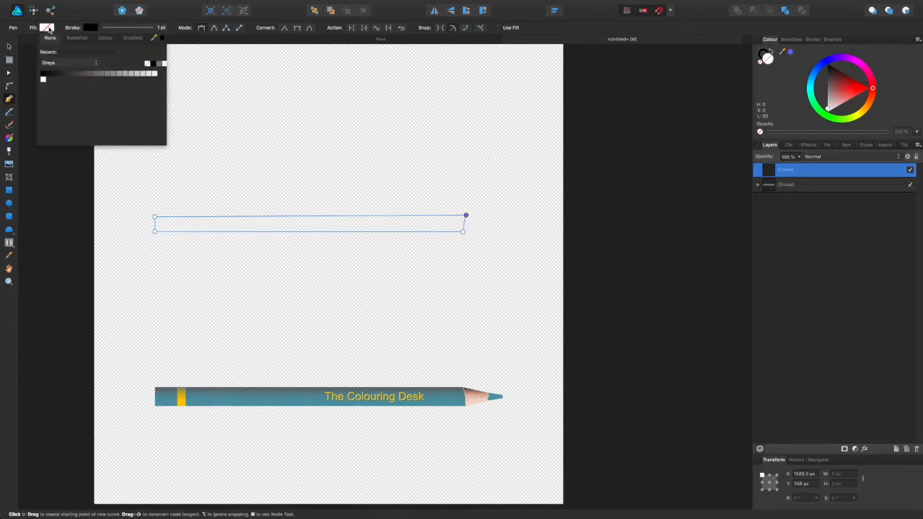
{"action": "left_click", "coordinate": [154, 73]}
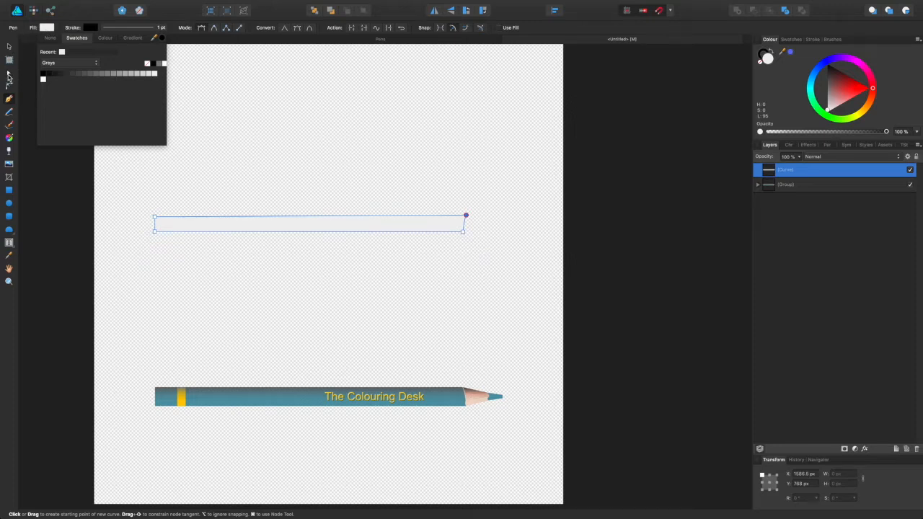
Step: With the Node tool, move the lower corner node at the barrel's tip end outward to about X 1600 px
{"action": "left_click", "coordinate": [9, 75]}
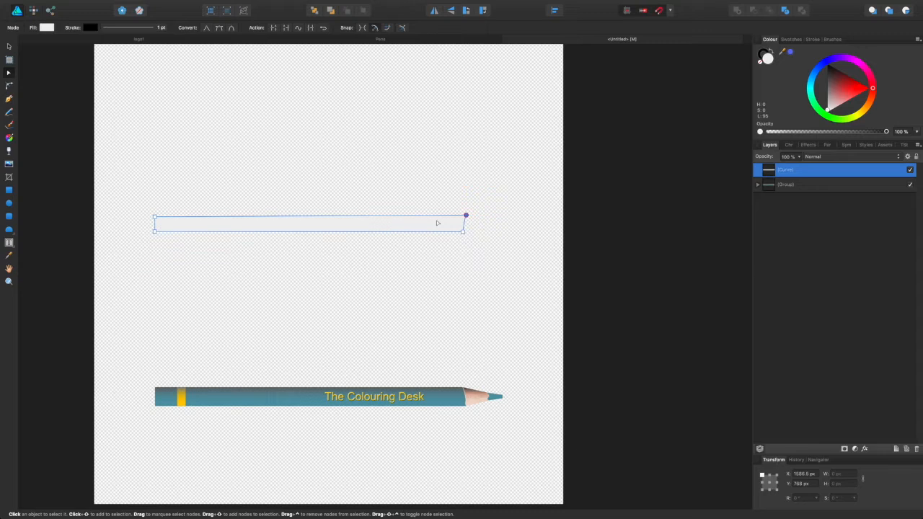
{"action": "scroll", "coordinate": [437, 223], "scroll_direction": "up", "scroll_amount": 5}
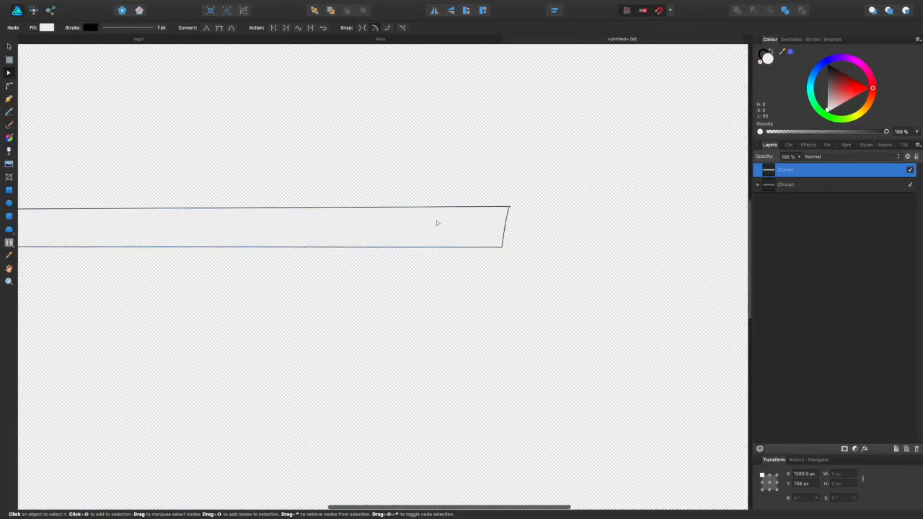
{"action": "scroll", "coordinate": [437, 223], "scroll_direction": "up", "scroll_amount": 3}
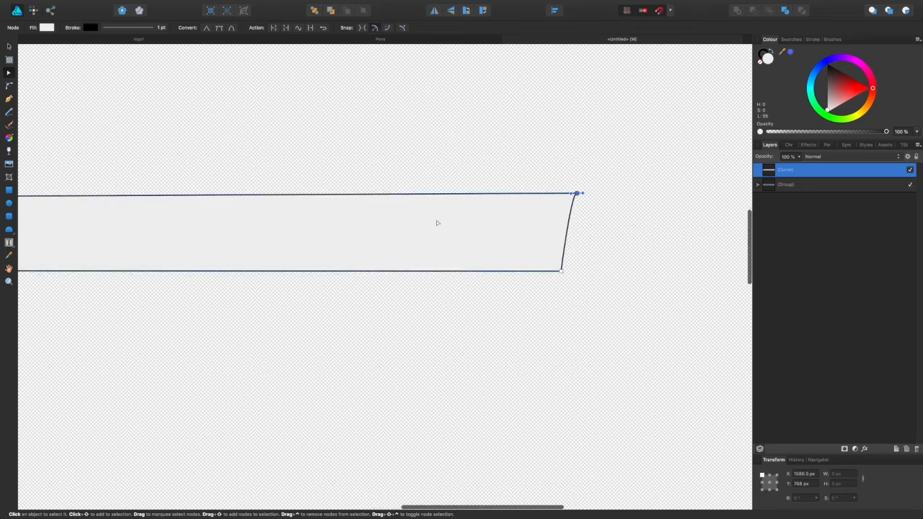
{"action": "scroll", "coordinate": [436, 223], "scroll_direction": "down", "scroll_amount": 2}
{"action": "scroll", "coordinate": [436, 223], "scroll_direction": "up", "scroll_amount": 1}
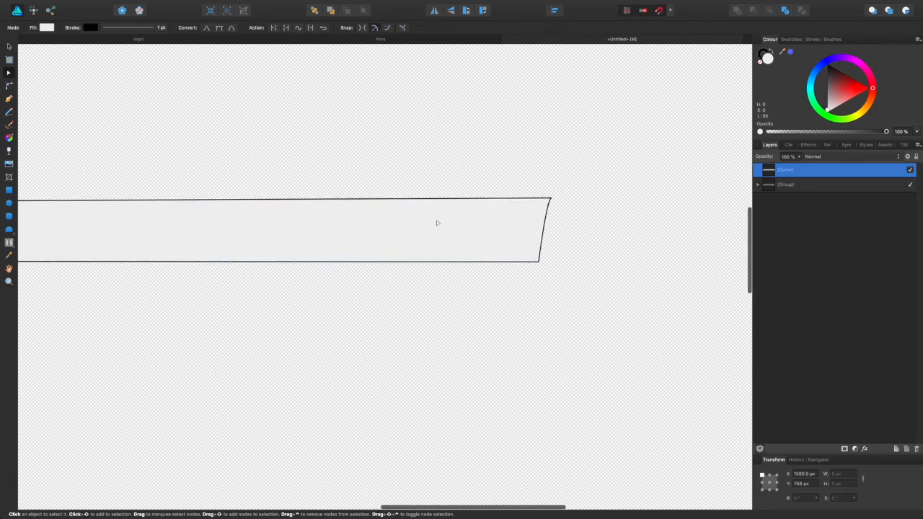
{"action": "left_click", "coordinate": [539, 262]}
{"action": "left_click_drag", "start_coordinate": [542, 264], "coordinate": [565, 263]}
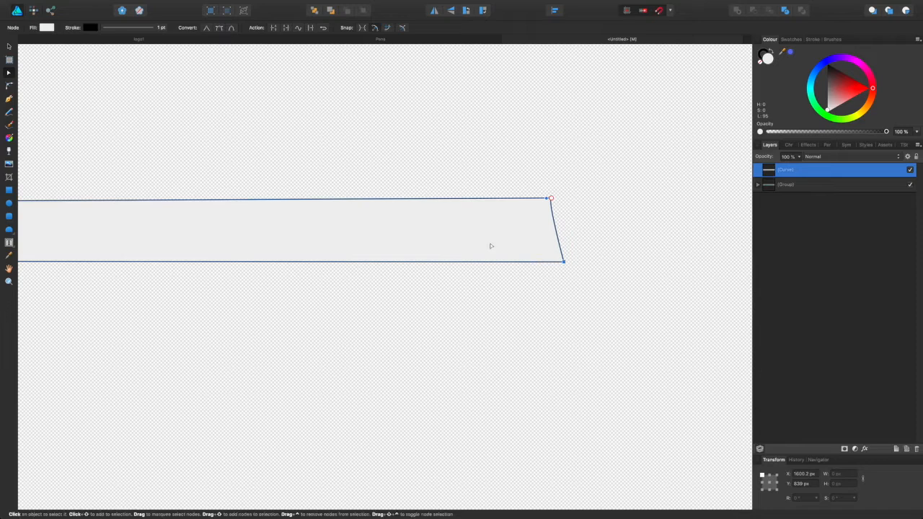
Step: Add two nodes to the barrel's slanted end edge, pulling the lower one outward and the upper one slightly inward for a wavy edge
{"action": "scroll", "coordinate": [490, 245], "scroll_direction": "left", "scroll_amount": 10}
{"action": "scroll", "coordinate": [536, 251], "scroll_direction": "left", "scroll_amount": 10}
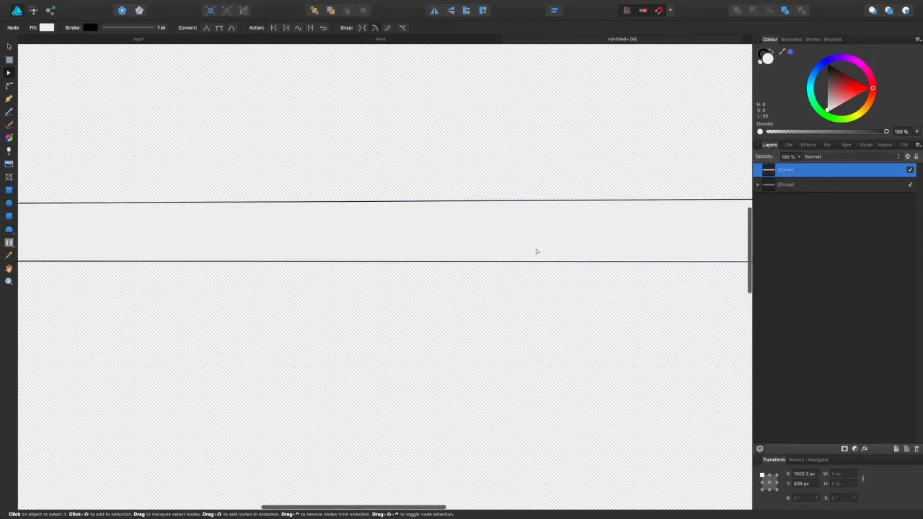
{"action": "scroll", "coordinate": [537, 250], "scroll_direction": "right", "scroll_amount": 10}
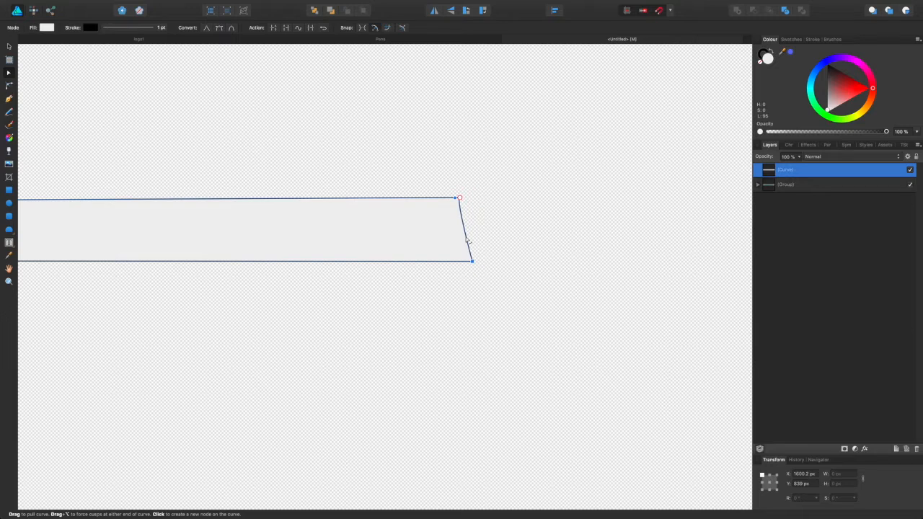
{"action": "left_click", "coordinate": [467, 239]}
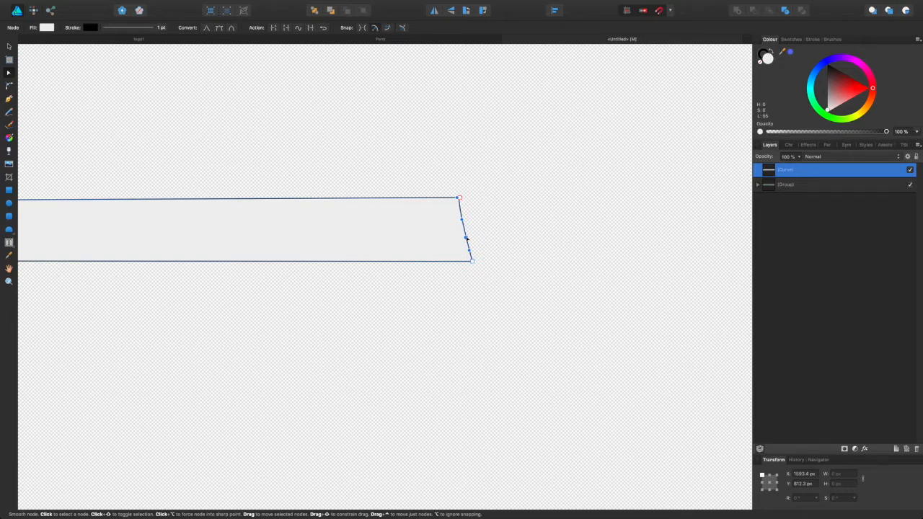
{"action": "left_click_drag", "start_coordinate": [466, 238], "coordinate": [476, 238]}
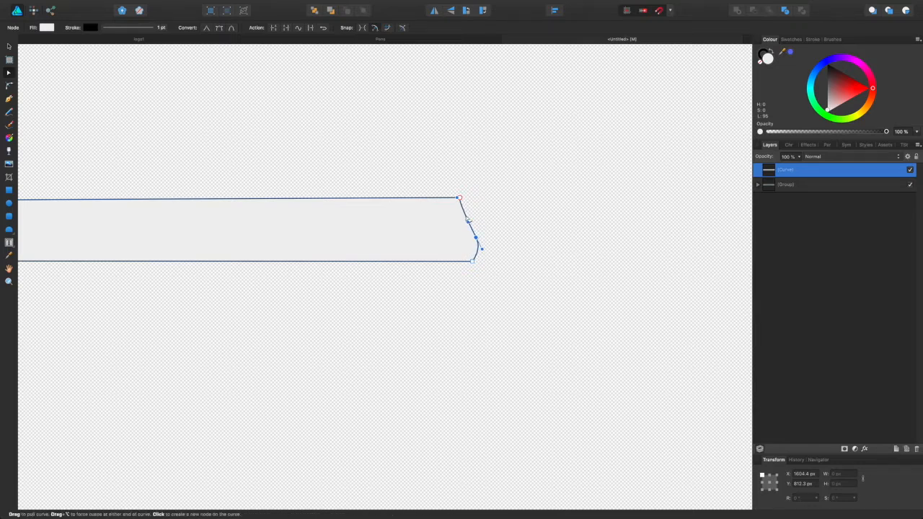
{"action": "left_click", "coordinate": [468, 220]}
{"action": "left_click_drag", "start_coordinate": [467, 219], "coordinate": [463, 216]}
Step: Add a third node near the end edge's lower corner, convert it to a sharp node, move it slightly down and deselect the curve
{"action": "left_click", "coordinate": [479, 249]}
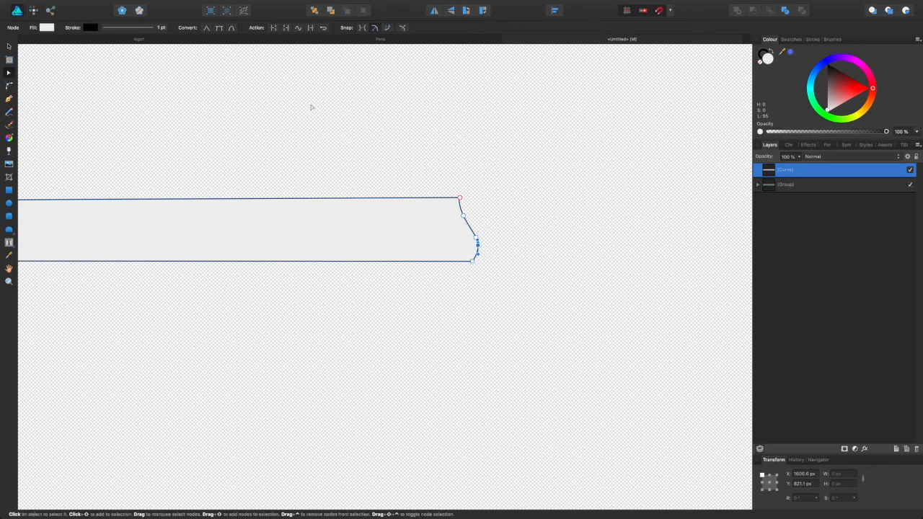
{"action": "left_click", "coordinate": [207, 30]}
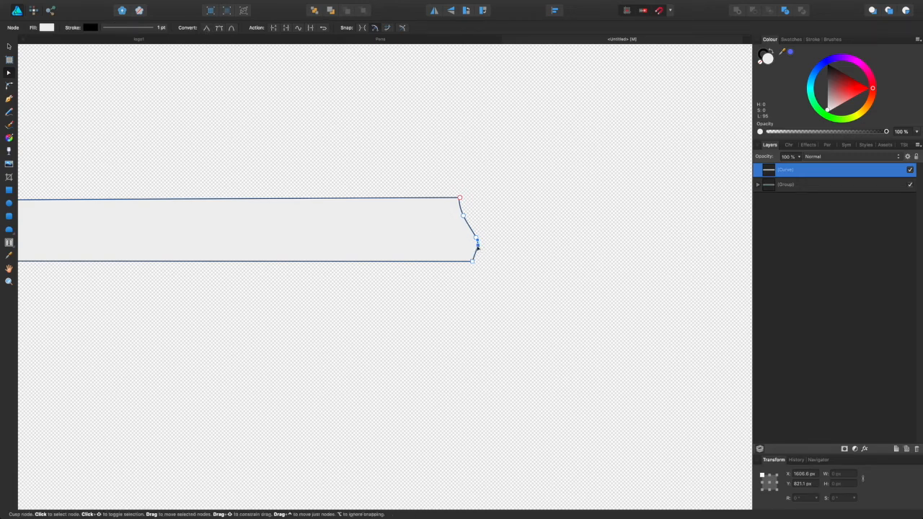
{"action": "left_click_drag", "start_coordinate": [478, 248], "coordinate": [478, 255]}
{"action": "left_click", "coordinate": [500, 252]}
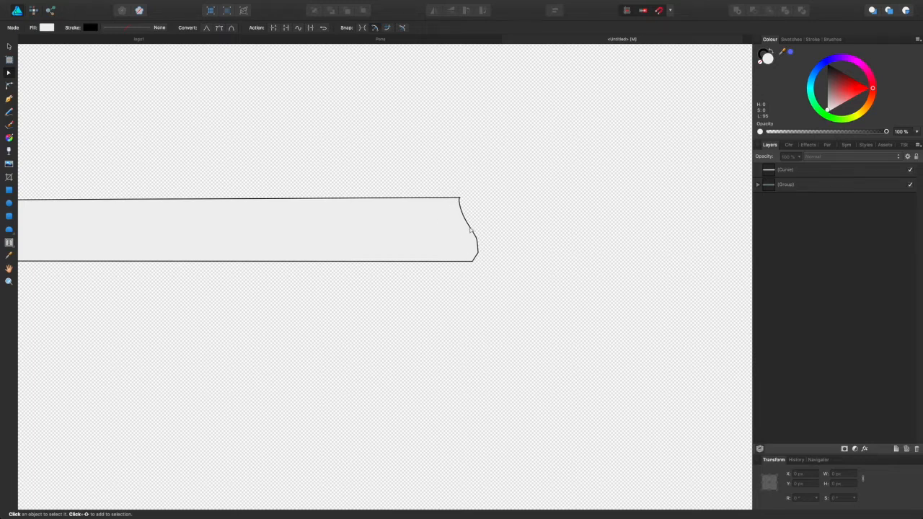
Step: Examine the sharpened wood cone and coloured tip of the finished teal pencil as a reference for the new tip
{"action": "scroll", "coordinate": [450, 243], "scroll_direction": "right", "scroll_amount": 3}
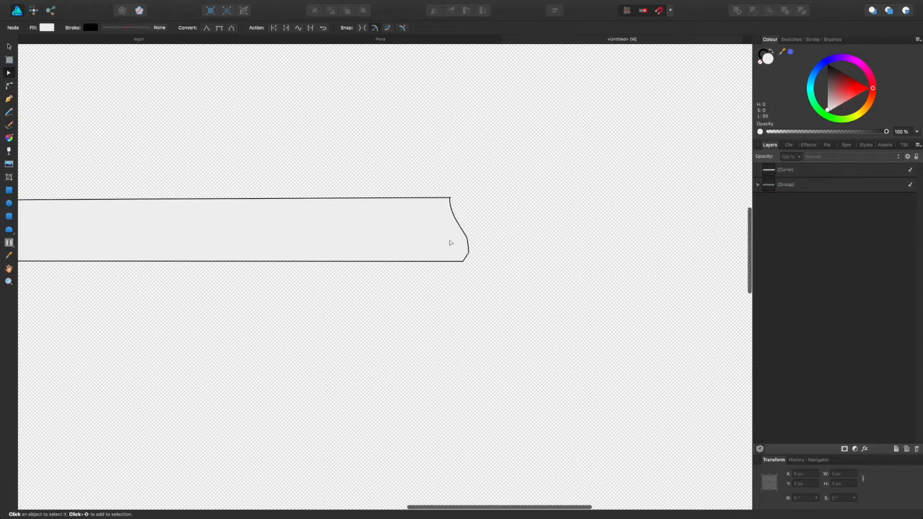
{"action": "scroll", "coordinate": [450, 243], "scroll_direction": "right", "scroll_amount": 1}
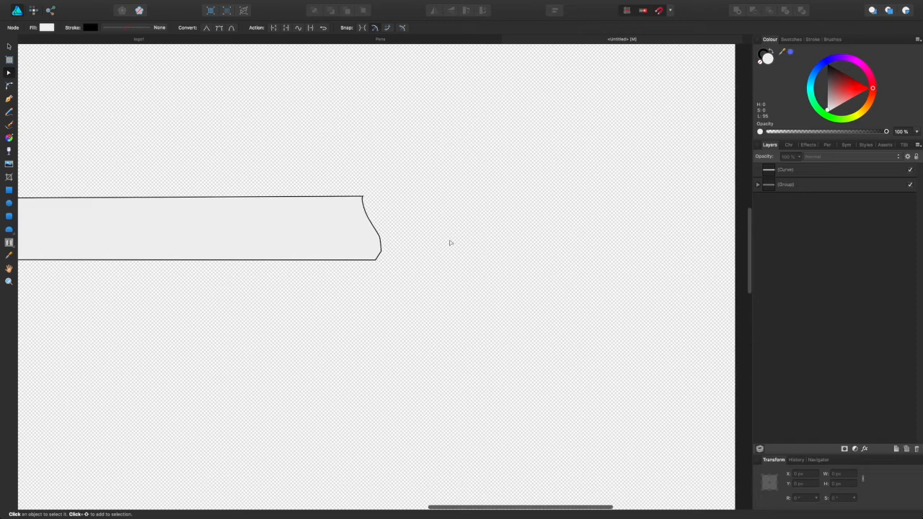
{"action": "scroll", "coordinate": [449, 243], "scroll_direction": "right", "scroll_amount": 1}
{"action": "scroll", "coordinate": [449, 243], "scroll_direction": "down", "scroll_amount": 2}
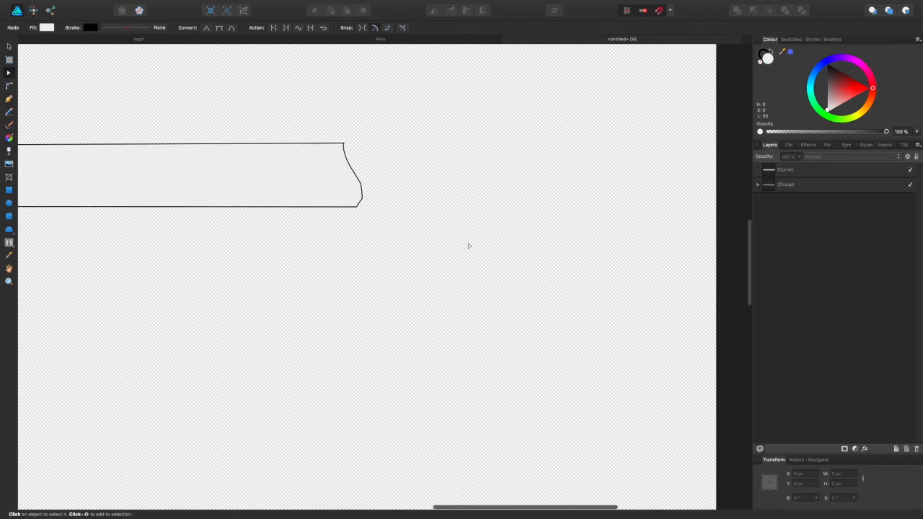
{"action": "scroll", "coordinate": [468, 246], "scroll_direction": "down", "scroll_amount": 10}
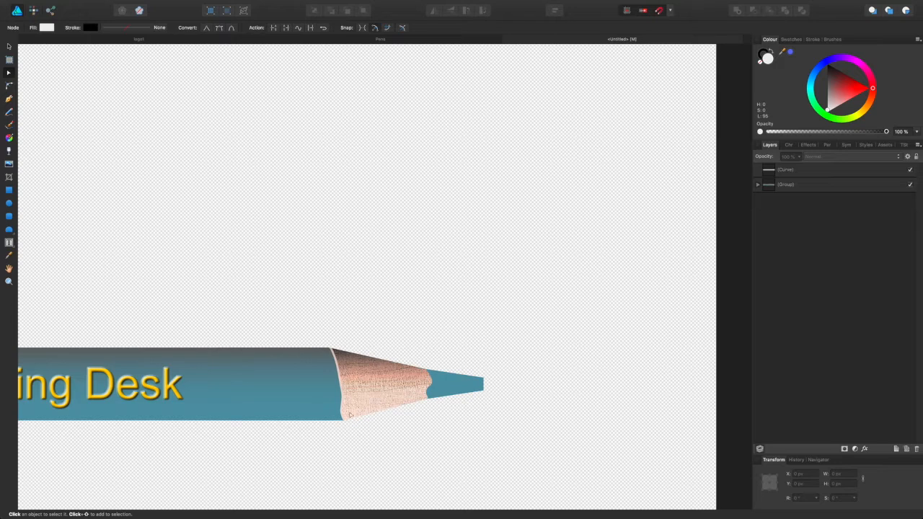
{"action": "scroll", "coordinate": [350, 259], "scroll_direction": "up", "scroll_amount": 10}
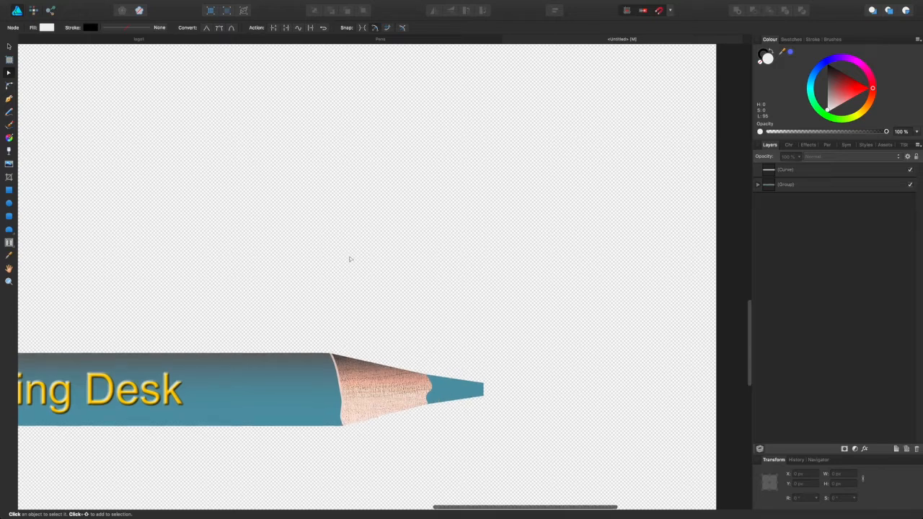
{"action": "scroll", "coordinate": [350, 259], "scroll_direction": "up", "scroll_amount": 5}
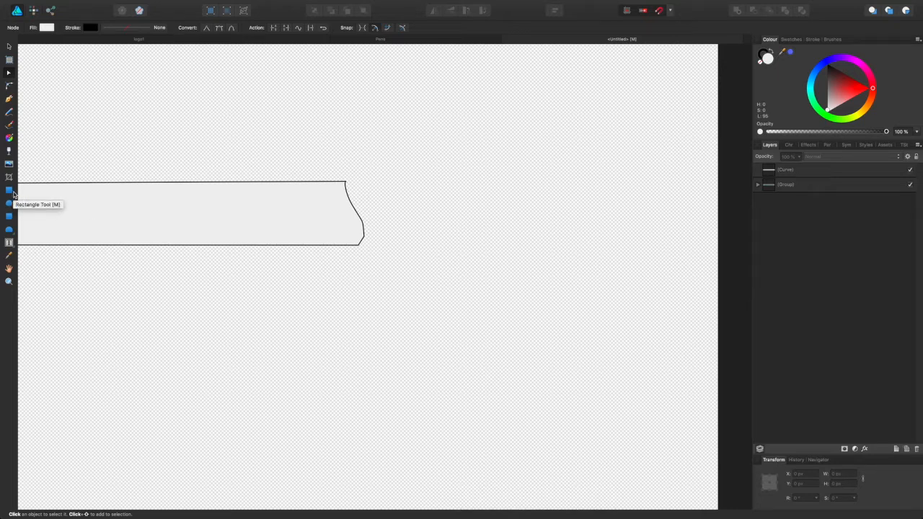
{"action": "left_click", "coordinate": [9, 192]}
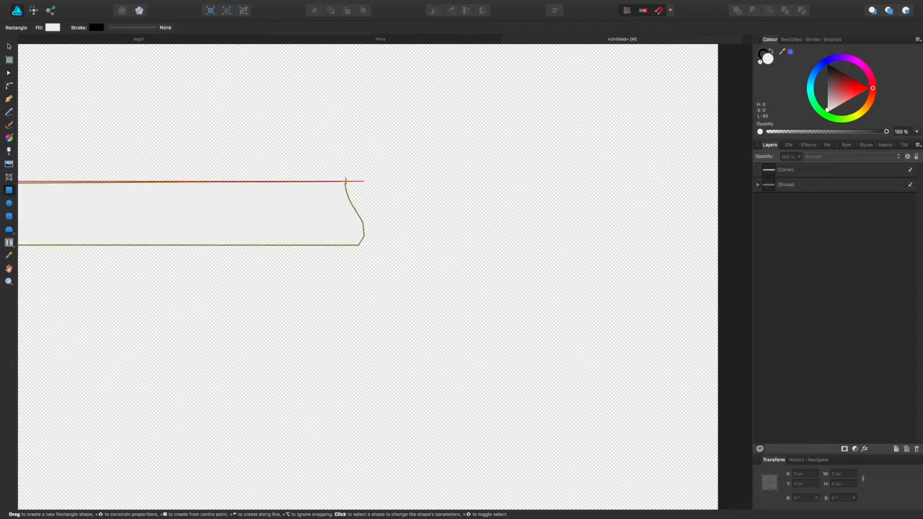
{"action": "left_click_drag", "start_coordinate": [345, 181], "coordinate": [485, 245]}
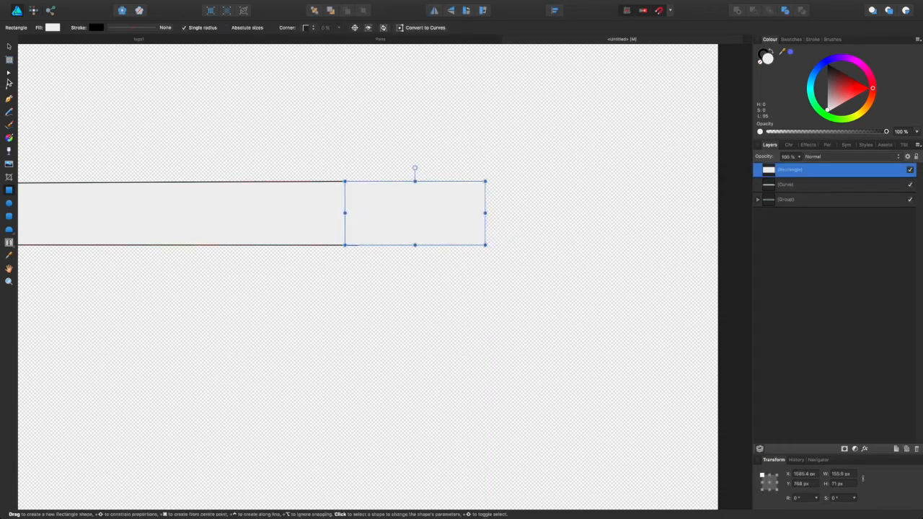
{"action": "left_click", "coordinate": [9, 73]}
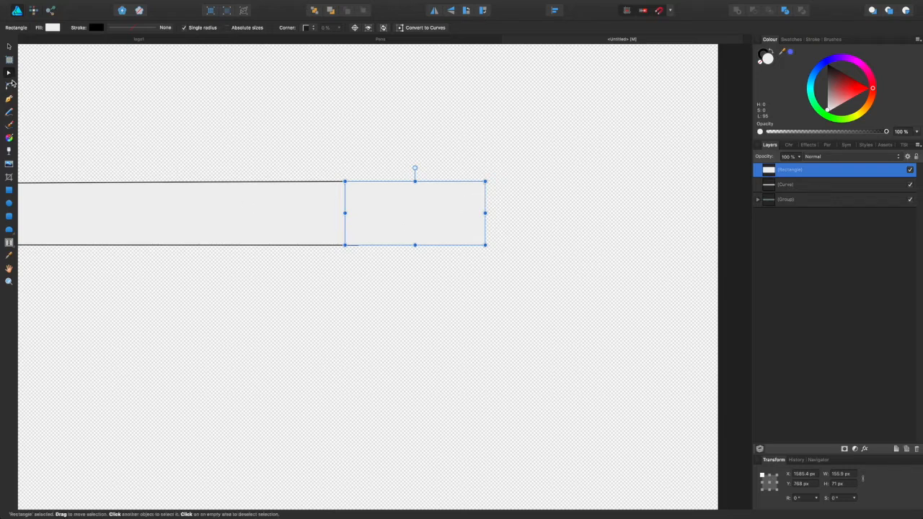
{"action": "key", "text": "Delete"}
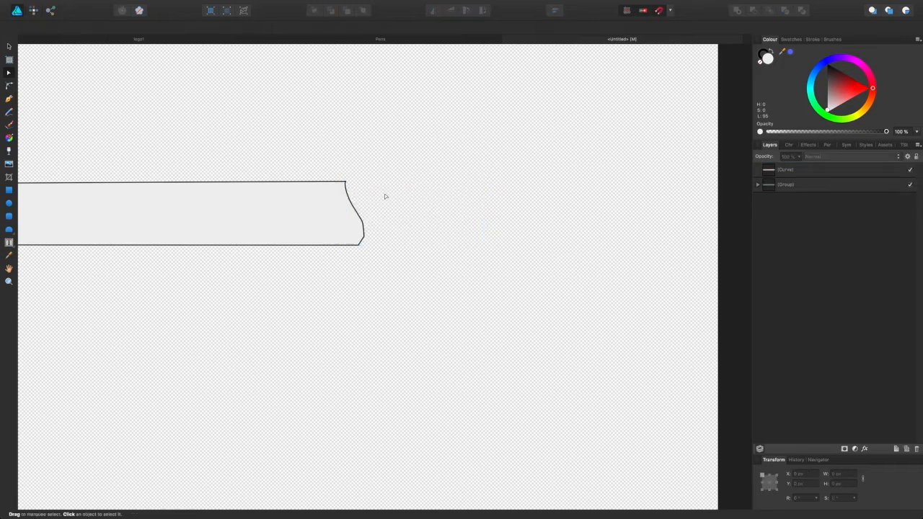
Step: Draw a closed triangle with the Pen tool from the barrel's two end corners to a point about X 1754 px, and fill it mid grey
{"action": "left_click", "coordinate": [9, 100]}
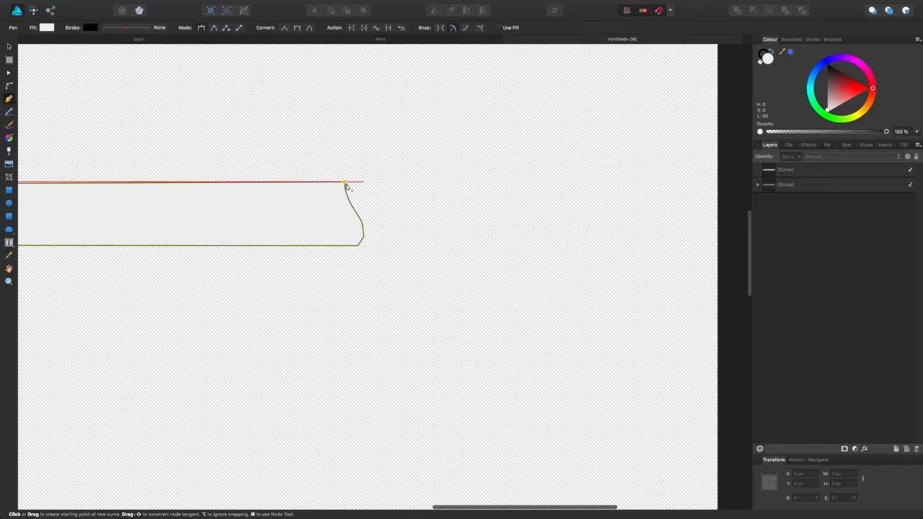
{"action": "scroll", "coordinate": [346, 186], "scroll_direction": "down", "scroll_amount": 1}
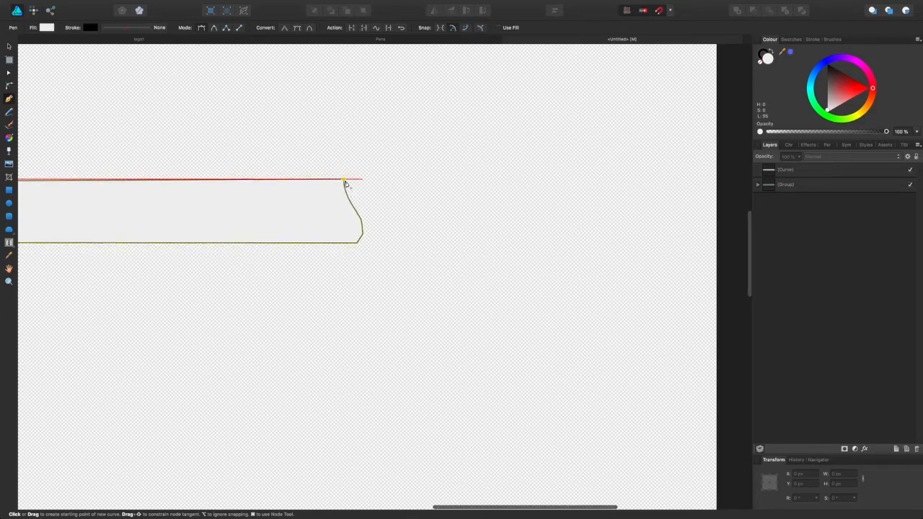
{"action": "left_click", "coordinate": [345, 184]}
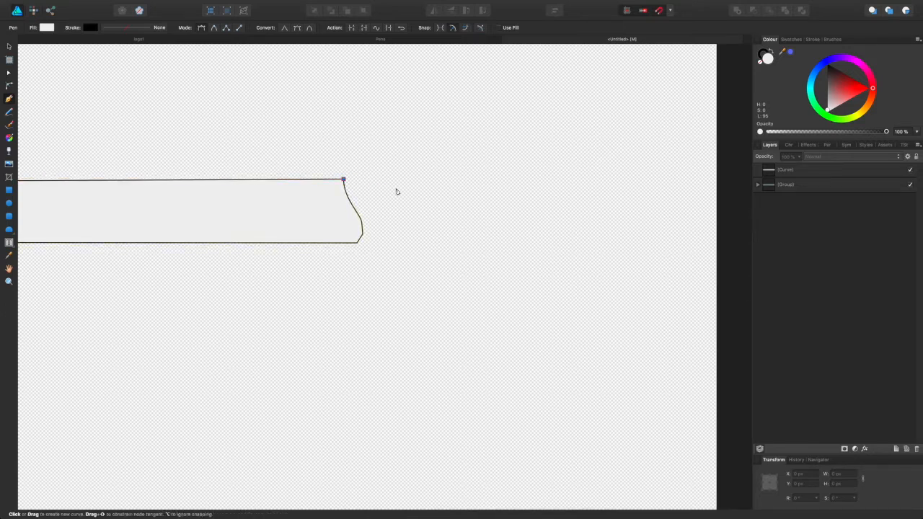
{"action": "left_click", "coordinate": [495, 211]}
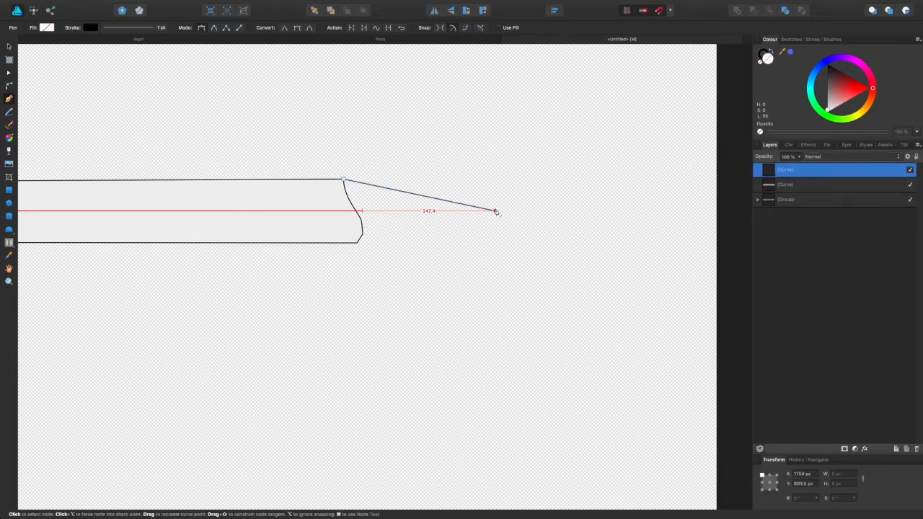
{"action": "left_click", "coordinate": [357, 244]}
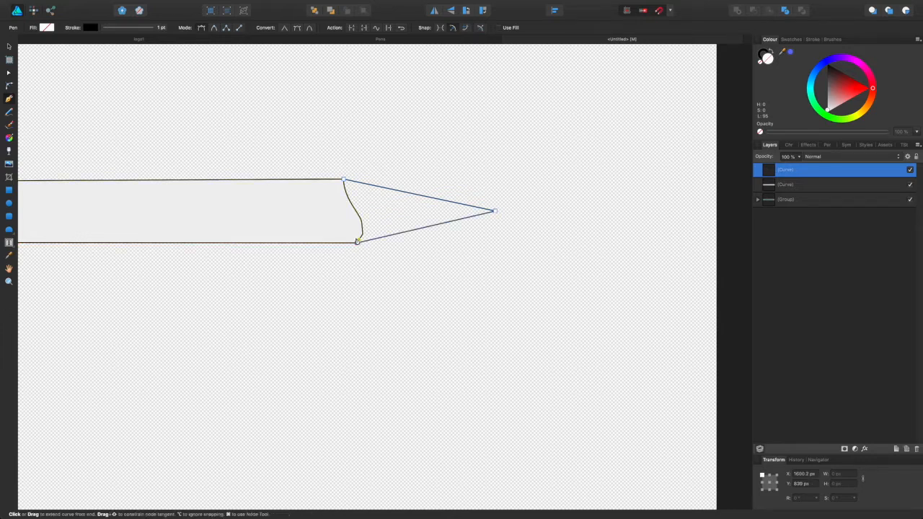
{"action": "left_click", "coordinate": [344, 181]}
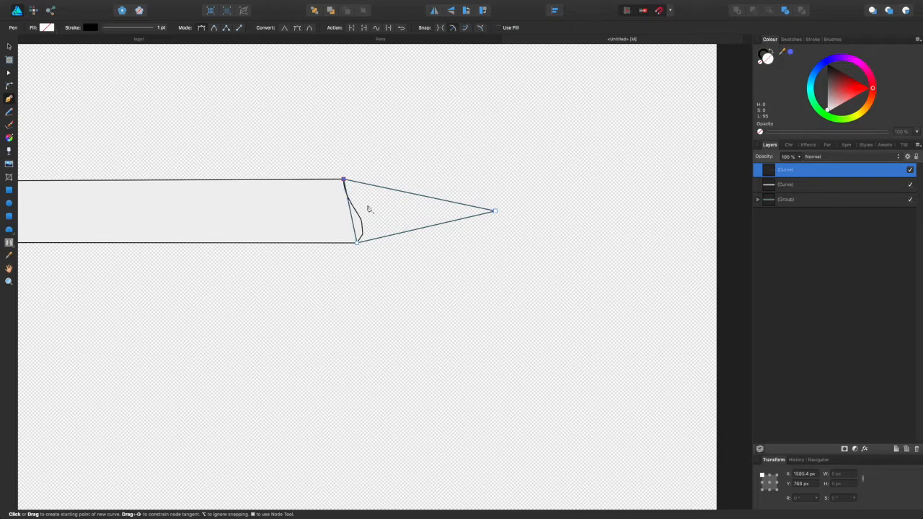
{"action": "left_click", "coordinate": [47, 28]}
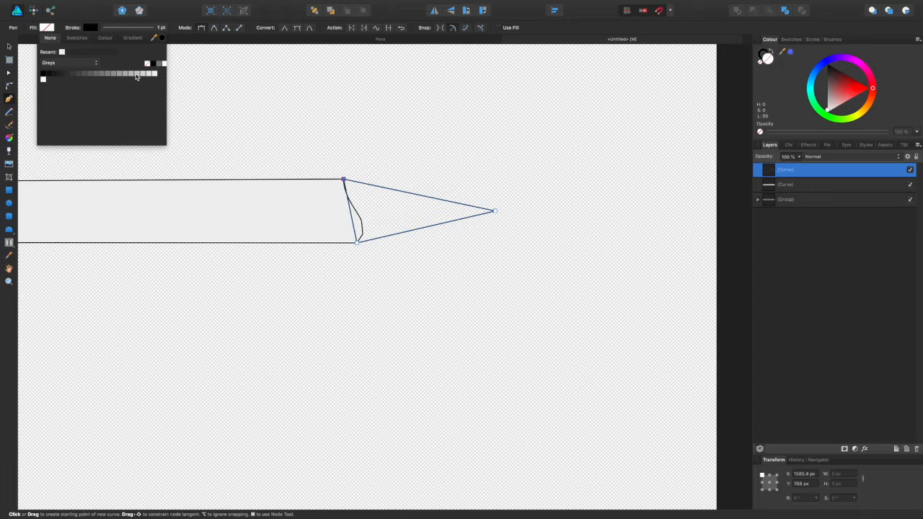
{"action": "left_click", "coordinate": [110, 75]}
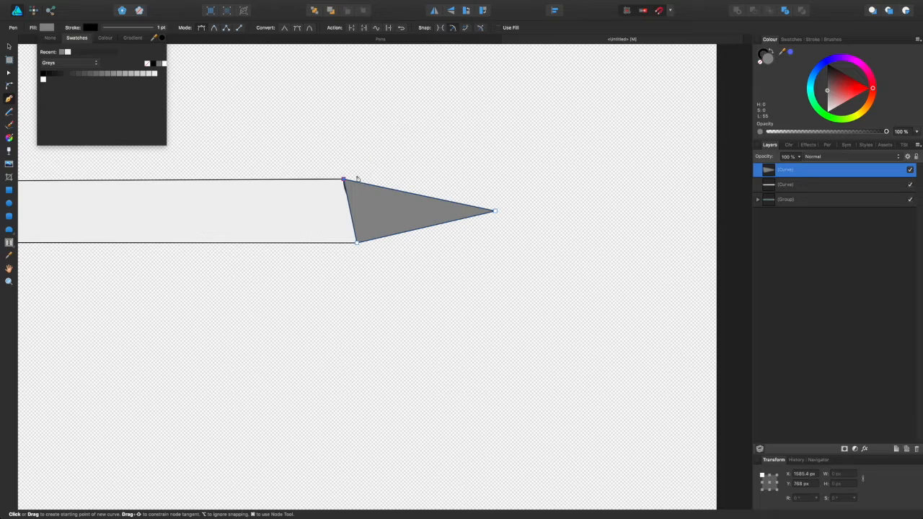
Step: Move the triangle's upper base node slightly into the barrel, to about X 1583 px, and place the triangle's layer beneath the barrel curve
{"action": "left_click", "coordinate": [8, 74]}
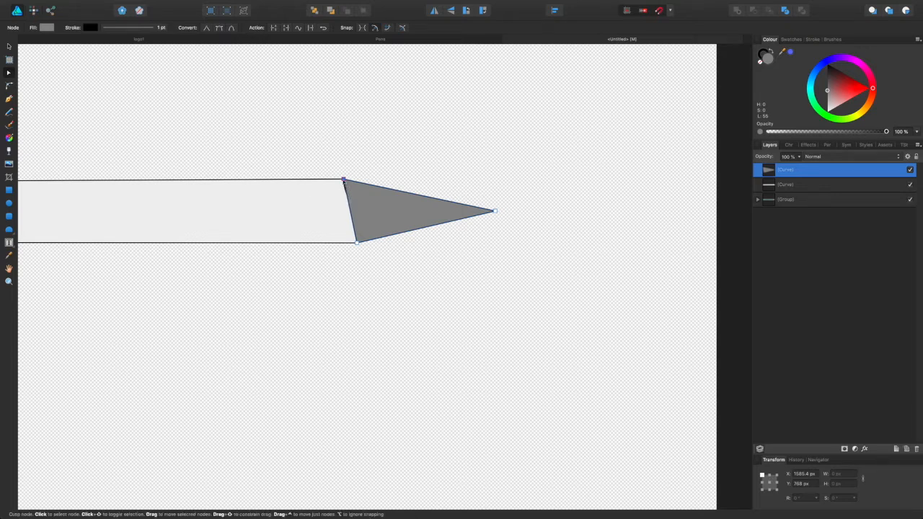
{"action": "left_click_drag", "start_coordinate": [344, 181], "coordinate": [339, 180]}
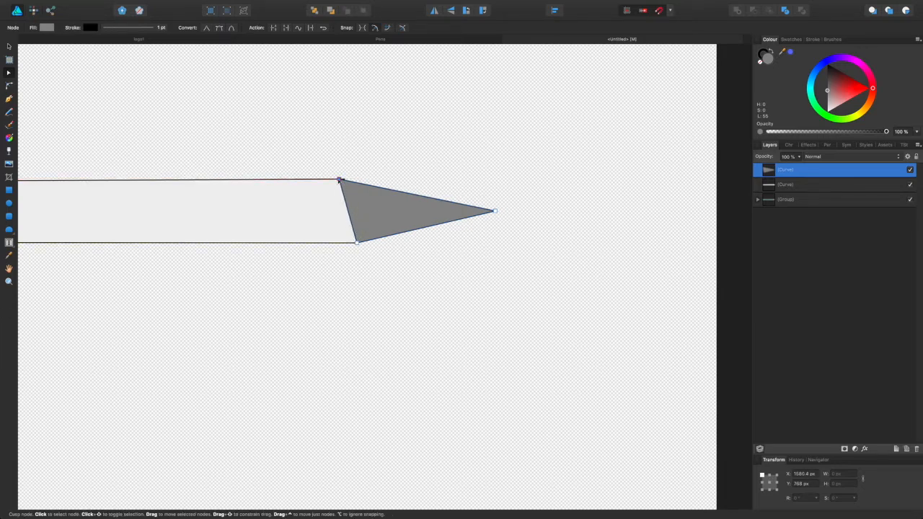
{"action": "scroll", "coordinate": [339, 180], "scroll_direction": "up", "scroll_amount": 5}
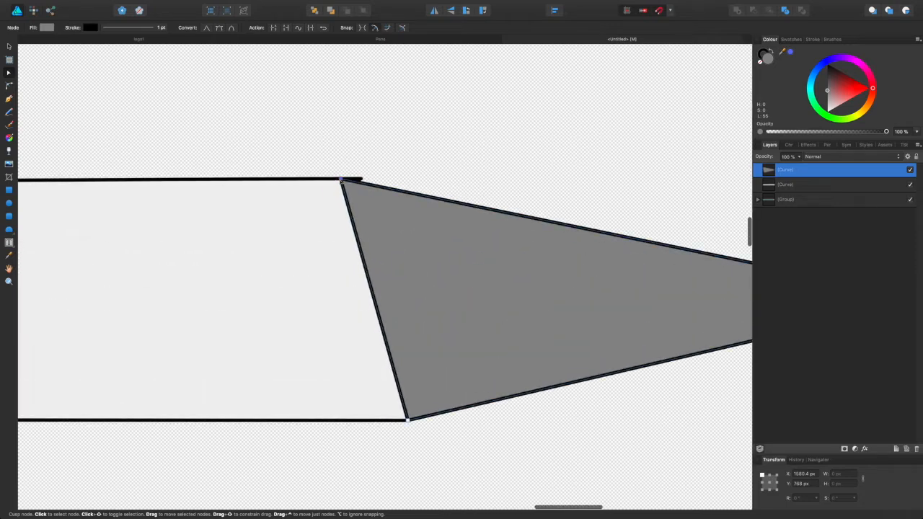
{"action": "left_click_drag", "start_coordinate": [340, 180], "coordinate": [351, 179]}
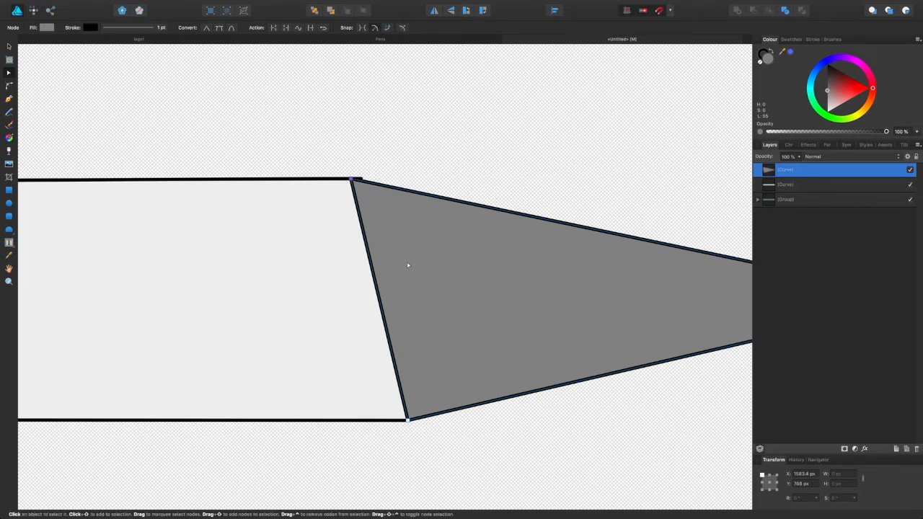
{"action": "left_click", "coordinate": [769, 173]}
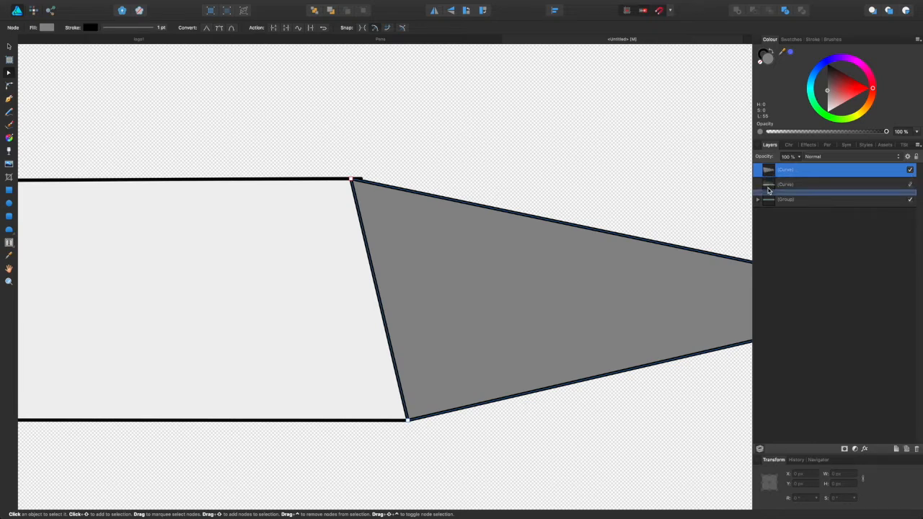
{"action": "left_click", "coordinate": [769, 186]}
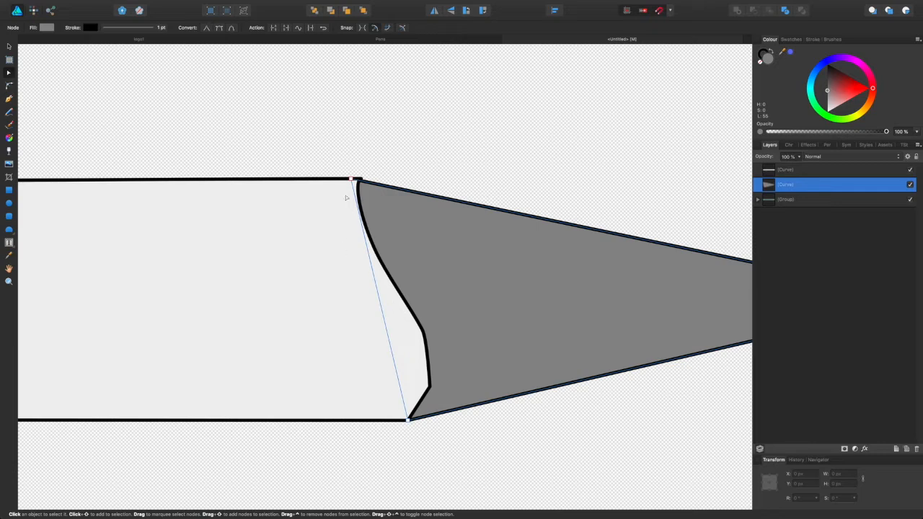
Step: Remove the stroke from both the grey triangle and the pencil barrel
{"action": "left_click", "coordinate": [132, 32]}
{"action": "left_click", "coordinate": [105, 43]}
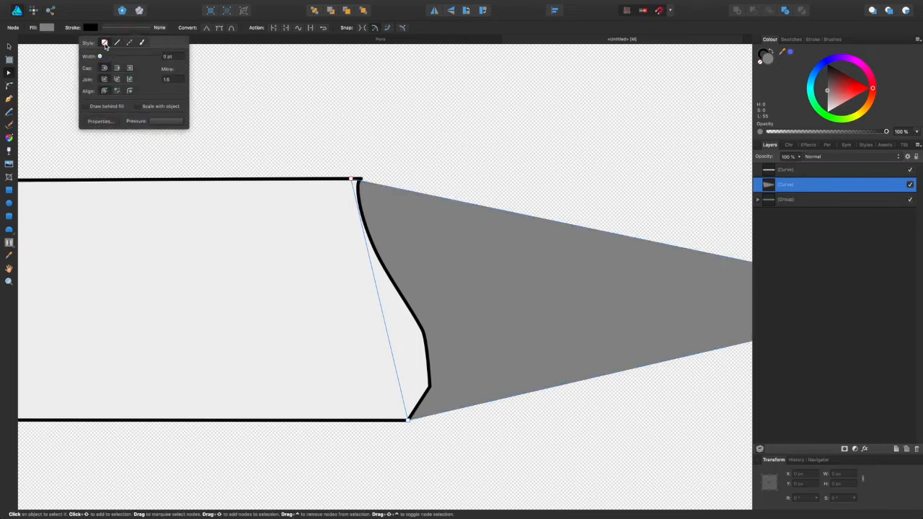
{"action": "left_click", "coordinate": [296, 190]}
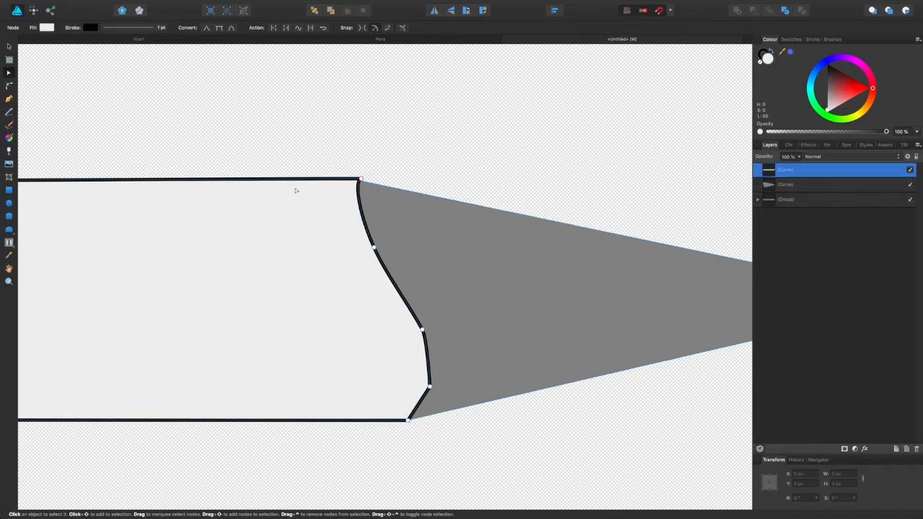
{"action": "left_click", "coordinate": [133, 28]}
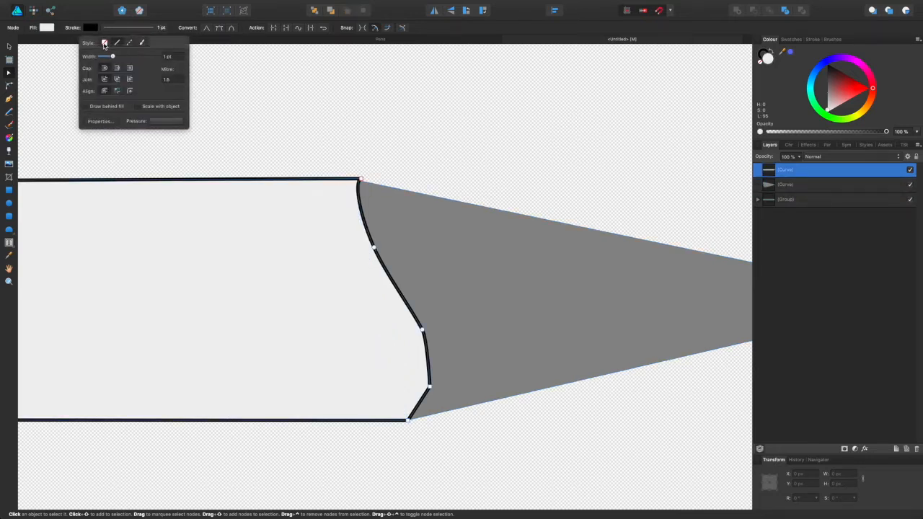
{"action": "left_click", "coordinate": [105, 42]}
{"action": "left_click", "coordinate": [360, 136]}
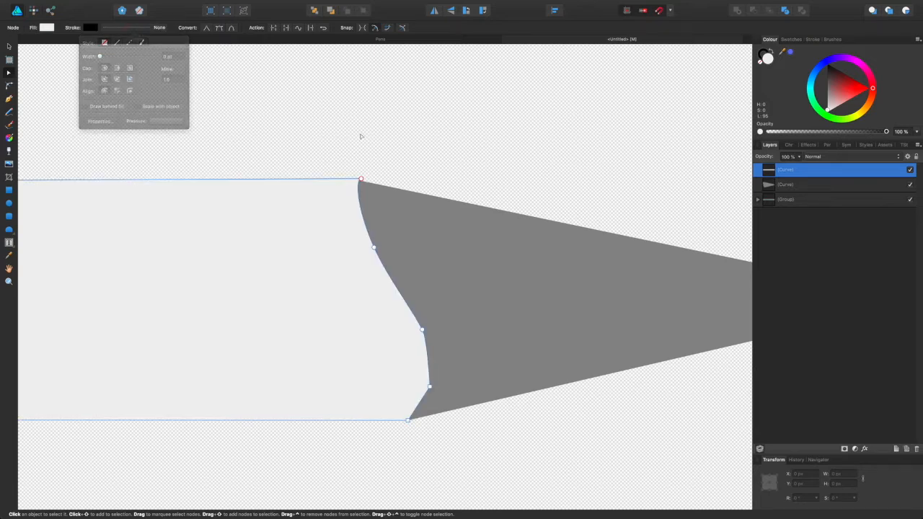
Step: Fill the barrel with green at H 123, S 73, L 38 and deselect it
{"action": "left_click", "coordinate": [349, 236]}
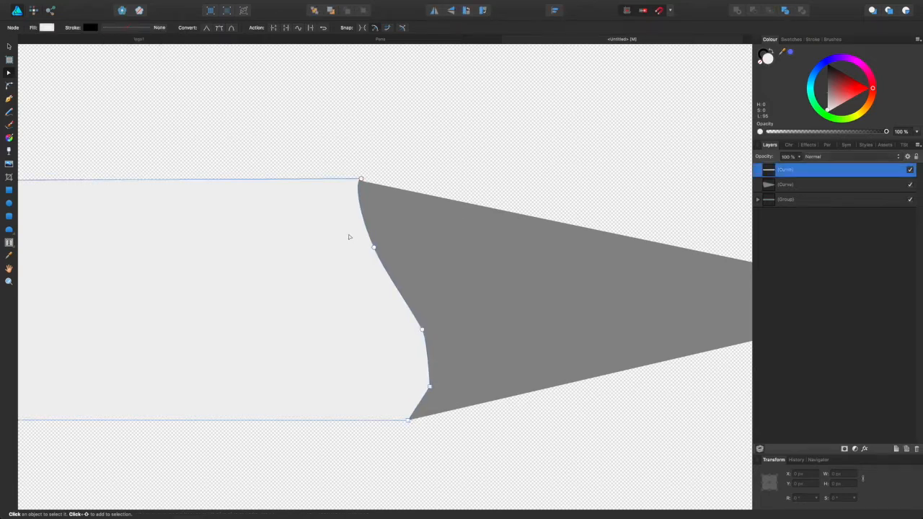
{"action": "left_click", "coordinate": [46, 28]}
{"action": "left_click", "coordinate": [90, 122]}
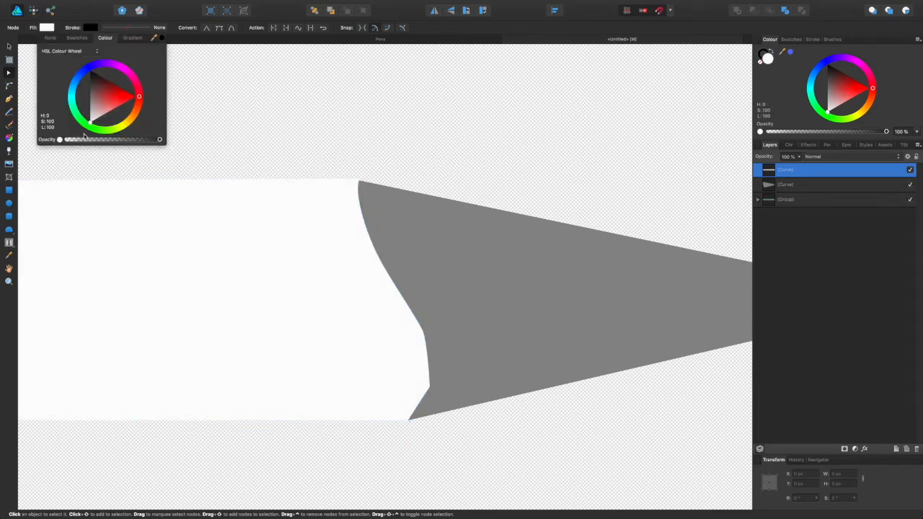
{"action": "mouse_move", "coordinate": [59, 127]}
{"action": "left_mouse_down"}
{"action": "mouse_move", "coordinate": [97, 117]}
{"action": "mouse_move", "coordinate": [83, 132]}
{"action": "mouse_move", "coordinate": [85, 75]}
{"action": "mouse_move", "coordinate": [71, 65]}
{"action": "mouse_move", "coordinate": [91, 72]}
{"action": "mouse_move", "coordinate": [67, 125]}
{"action": "left_mouse_up"}
{"action": "left_click_drag", "start_coordinate": [140, 98], "coordinate": [106, 110]}
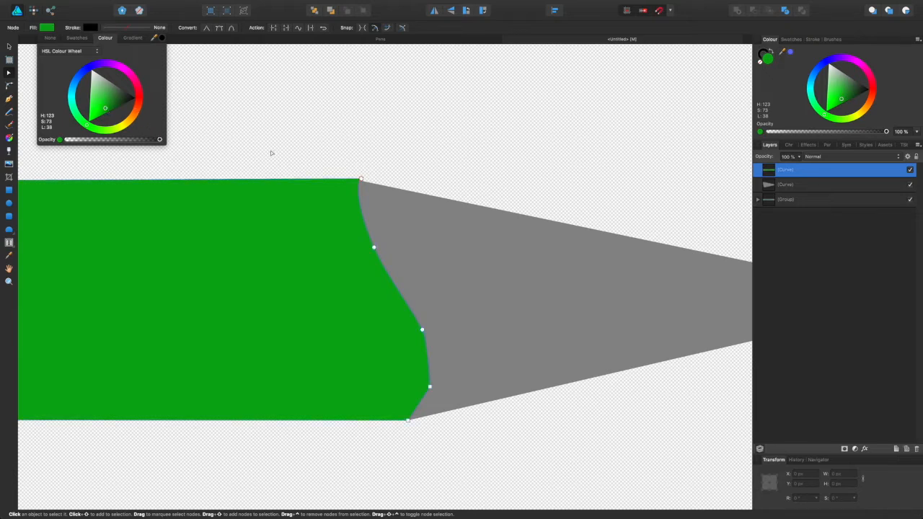
{"action": "left_click", "coordinate": [316, 153]}
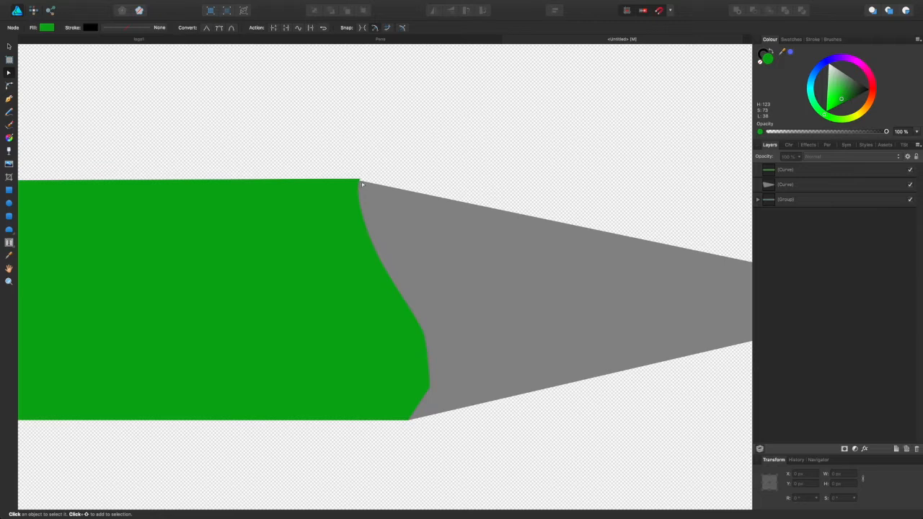
{"action": "scroll", "coordinate": [362, 184], "scroll_direction": "up", "scroll_amount": 3}
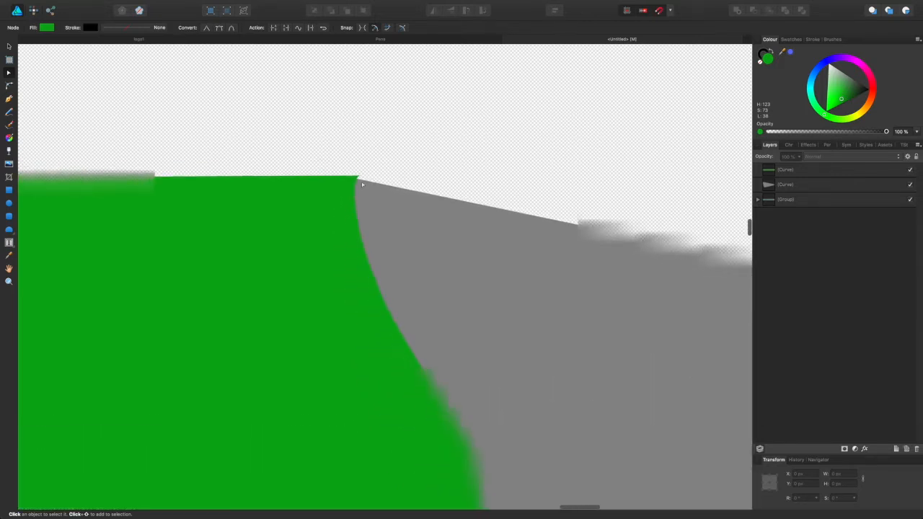
{"action": "scroll", "coordinate": [362, 184], "scroll_direction": "down", "scroll_amount": 8}
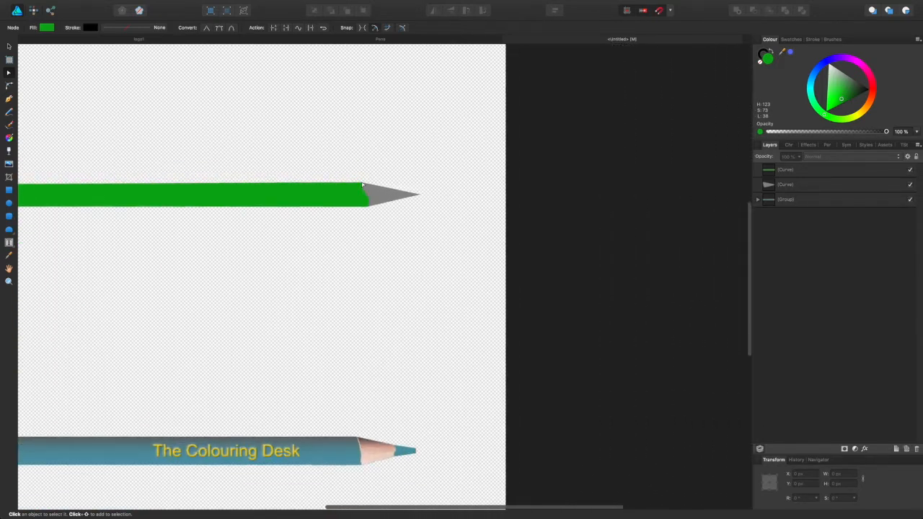
{"action": "scroll", "coordinate": [362, 184], "scroll_direction": "up", "scroll_amount": 2}
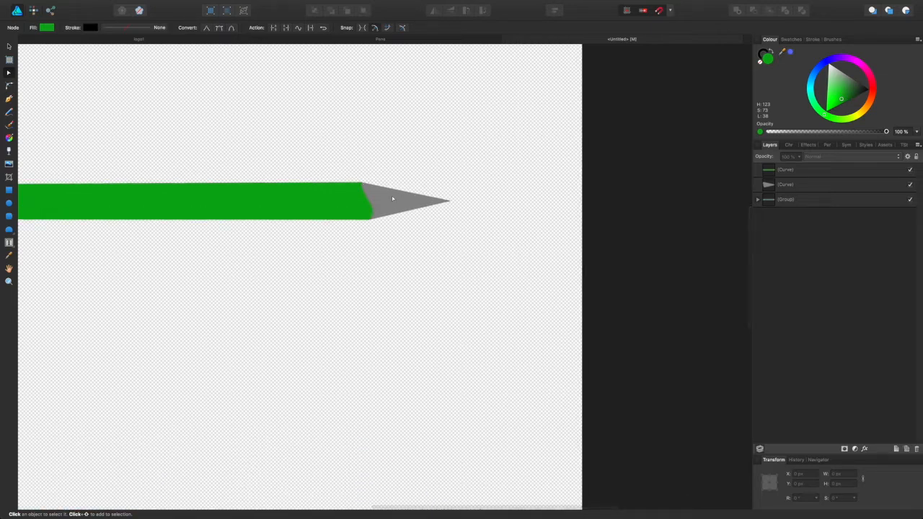
Step: Compare the green pencil's barrel and tip with the finished teal pencil below it
{"action": "scroll", "coordinate": [392, 195], "scroll_direction": "left", "scroll_amount": 5}
{"action": "scroll", "coordinate": [392, 198], "scroll_direction": "down", "scroll_amount": 1}
{"action": "scroll", "coordinate": [393, 199], "scroll_direction": "down", "scroll_amount": 3}
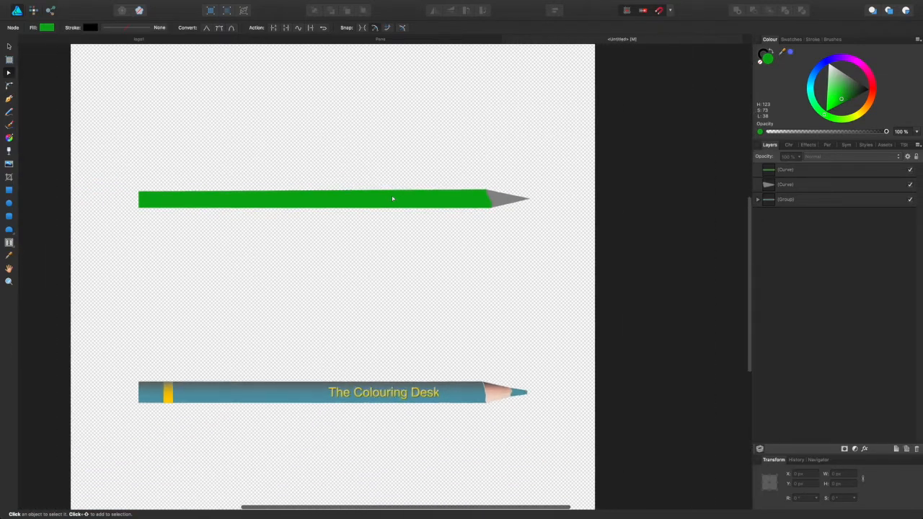
{"action": "scroll", "coordinate": [392, 198], "scroll_direction": "up", "scroll_amount": 1}
{"action": "scroll", "coordinate": [393, 198], "scroll_direction": "up", "scroll_amount": 5}
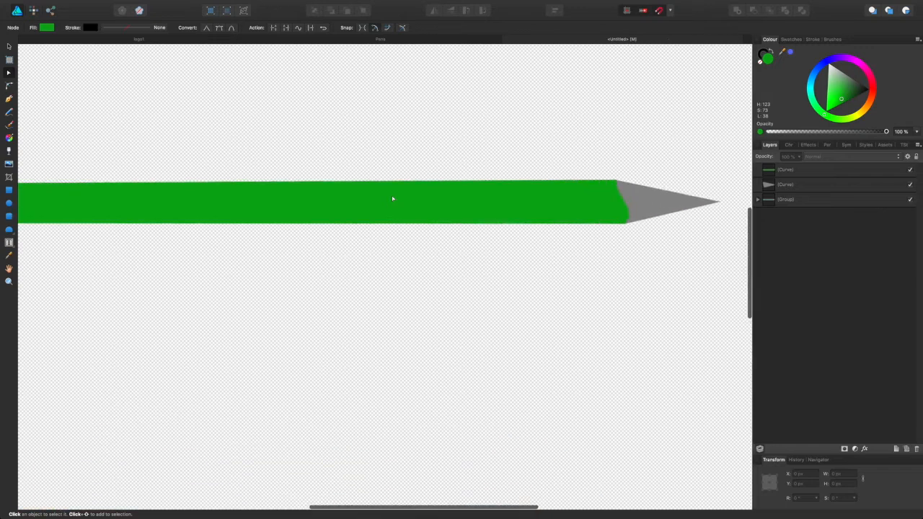
{"action": "scroll", "coordinate": [393, 198], "scroll_direction": "down", "scroll_amount": 5}
{"action": "scroll", "coordinate": [393, 198], "scroll_direction": "up", "scroll_amount": 1}
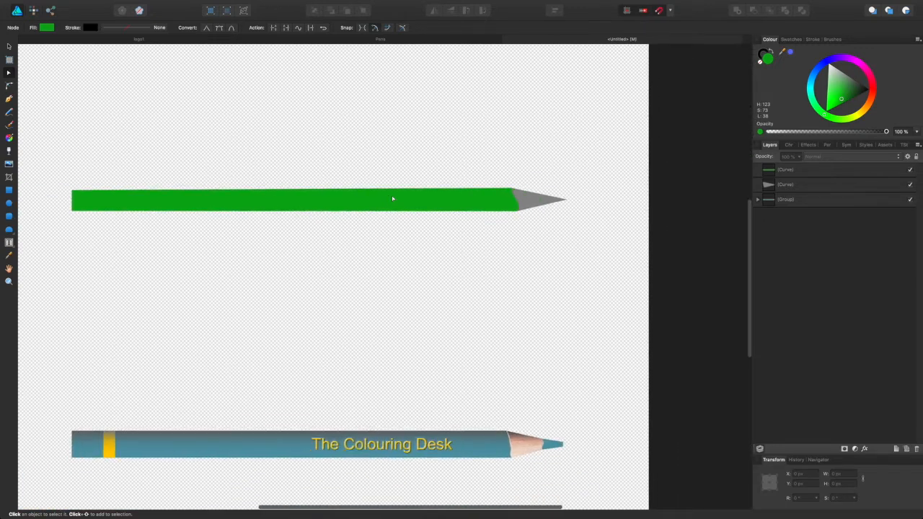
{"action": "scroll", "coordinate": [518, 190], "scroll_direction": "right", "scroll_amount": 3}
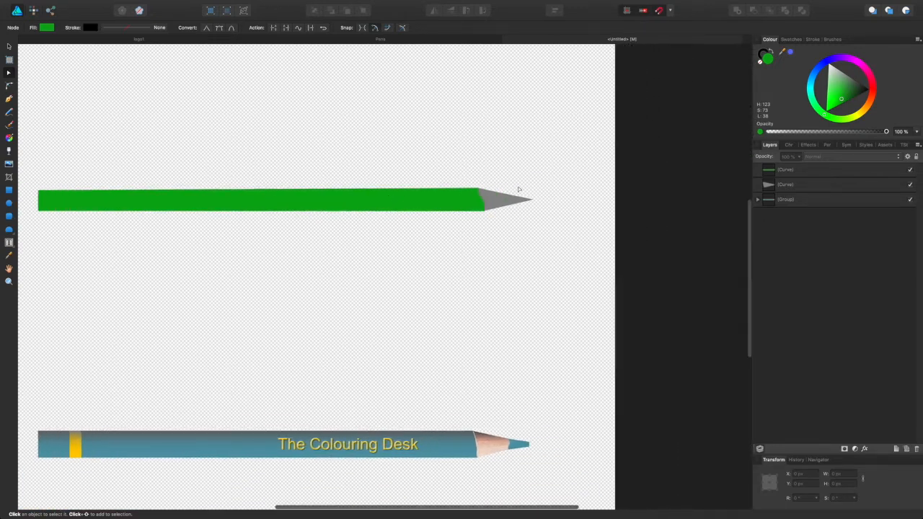
Step: Add a node to the grey triangle's upper edge and move it just above the point, giving the tip a blunt end
{"action": "scroll", "coordinate": [481, 193], "scroll_direction": "up", "scroll_amount": 4}
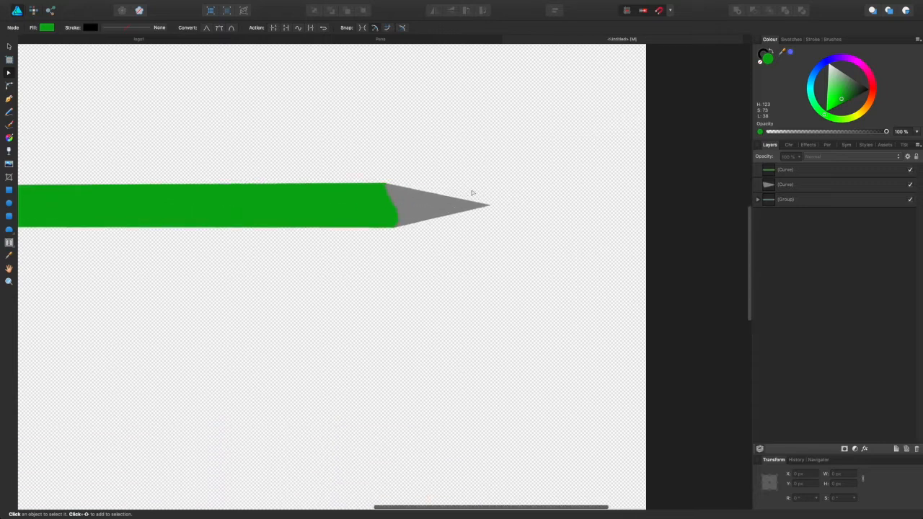
{"action": "scroll", "coordinate": [472, 192], "scroll_direction": "up", "scroll_amount": 1}
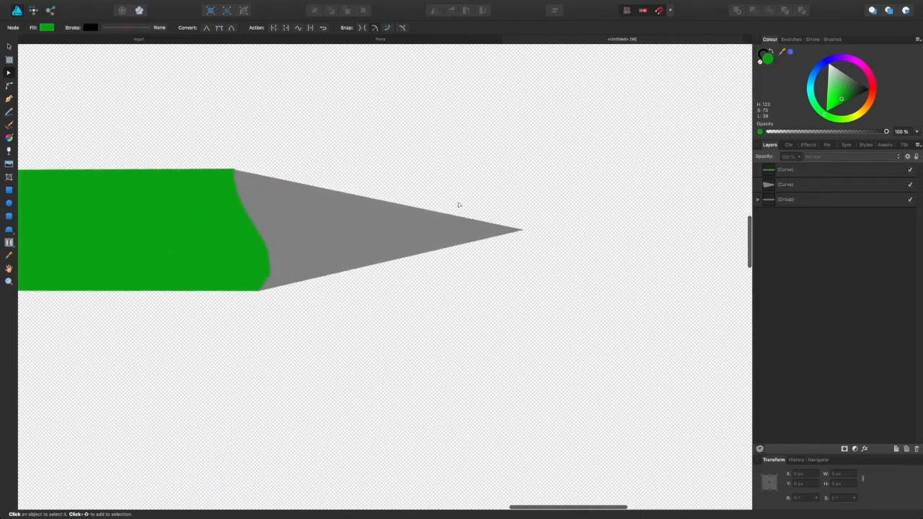
{"action": "left_click", "coordinate": [435, 221]}
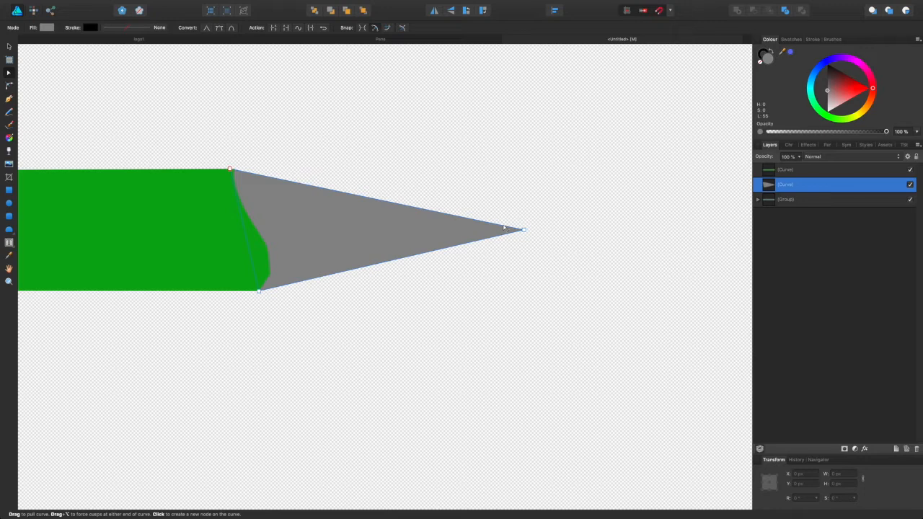
{"action": "left_click_drag", "start_coordinate": [503, 227], "coordinate": [523, 222]}
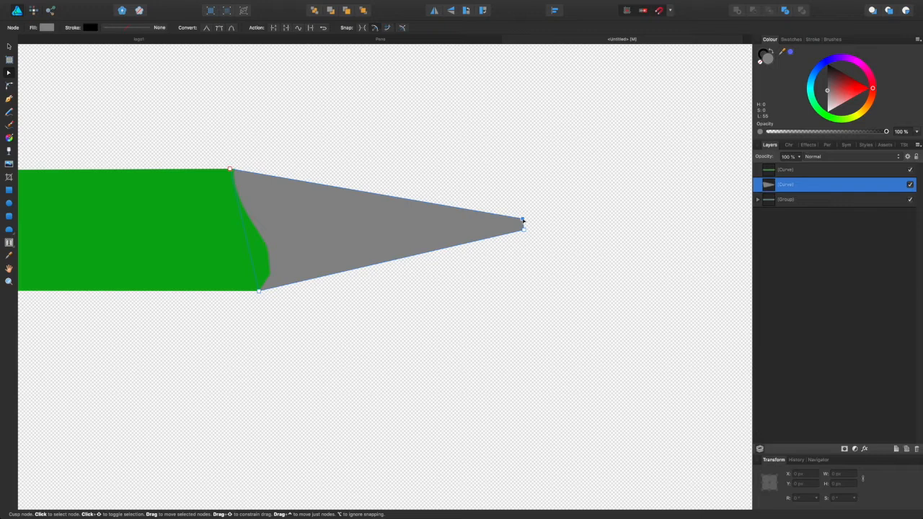
{"action": "mouse_move", "coordinate": [522, 222]}
{"action": "left_mouse_down"}
{"action": "mouse_move", "coordinate": [517, 229]}
{"action": "mouse_move", "coordinate": [525, 225]}
{"action": "left_mouse_up"}
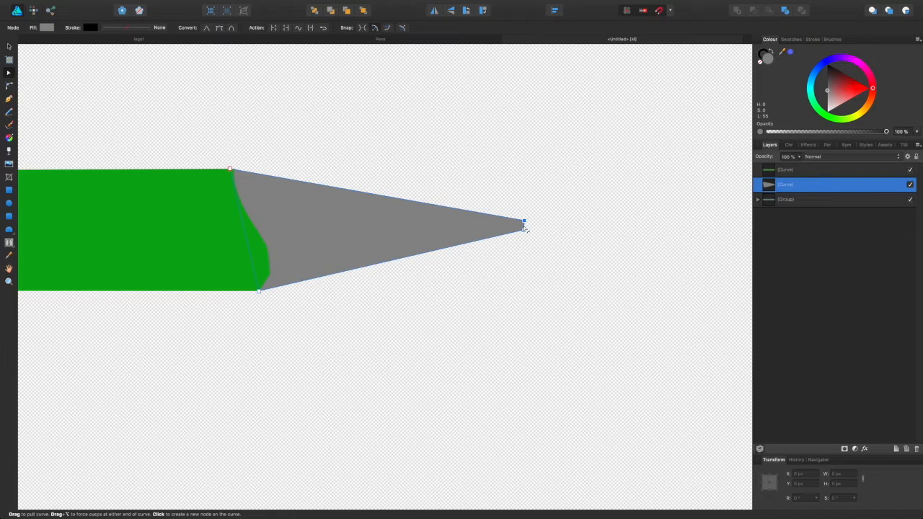
Step: Nudge the two nodes of the grey shape's blunt end down together to about Y 800 px
{"action": "left_click", "coordinate": [524, 229]}
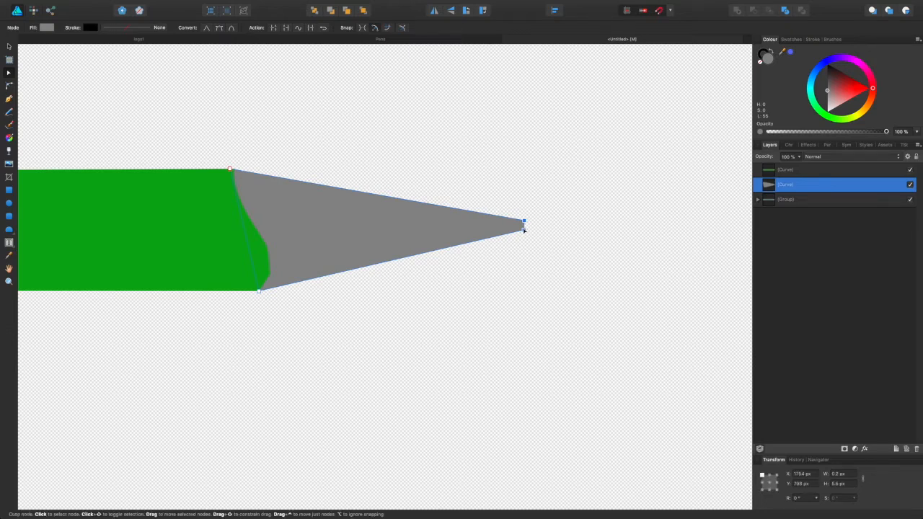
{"action": "key", "text": "Down"}
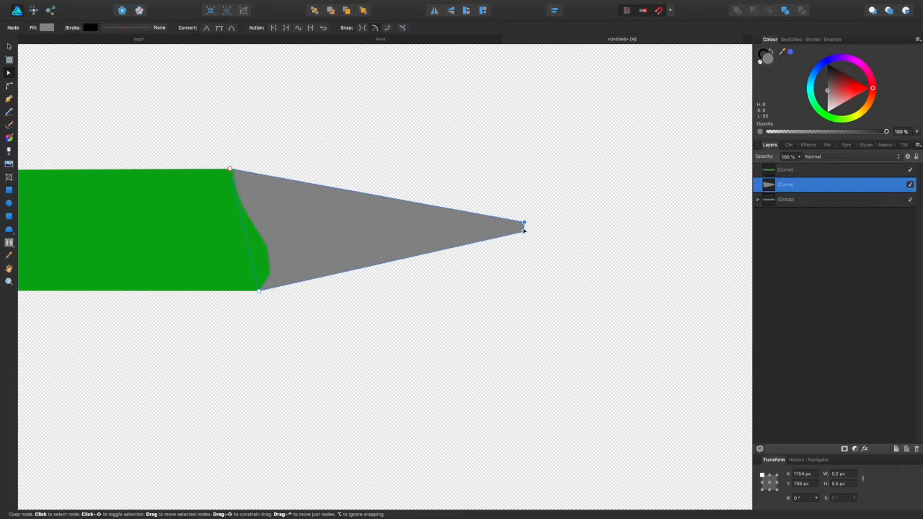
{"action": "left_click", "coordinate": [8, 46]}
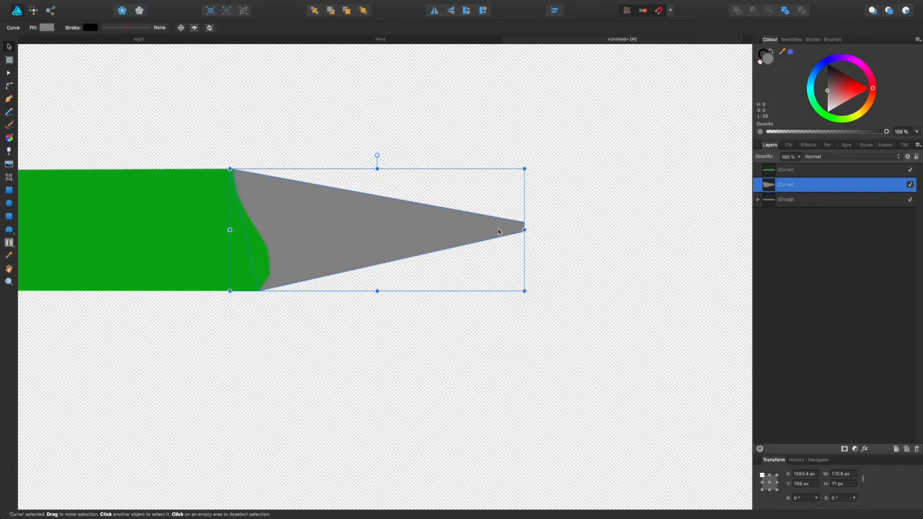
{"action": "key", "text": "a"}
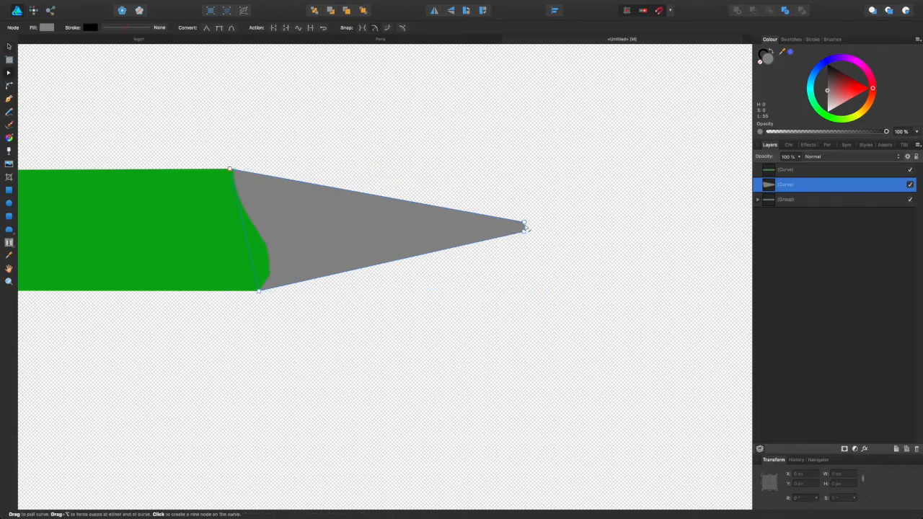
{"action": "left_click", "coordinate": [524, 230]}
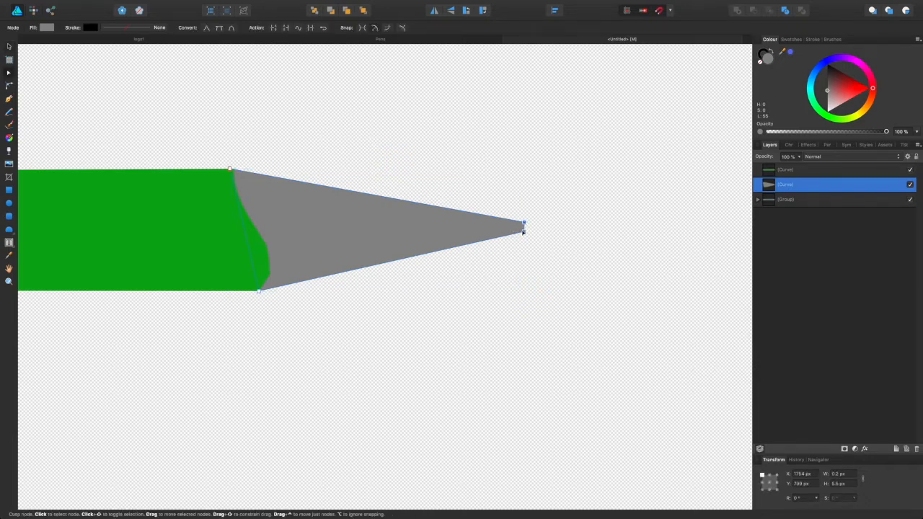
{"action": "key", "text": "Down"}
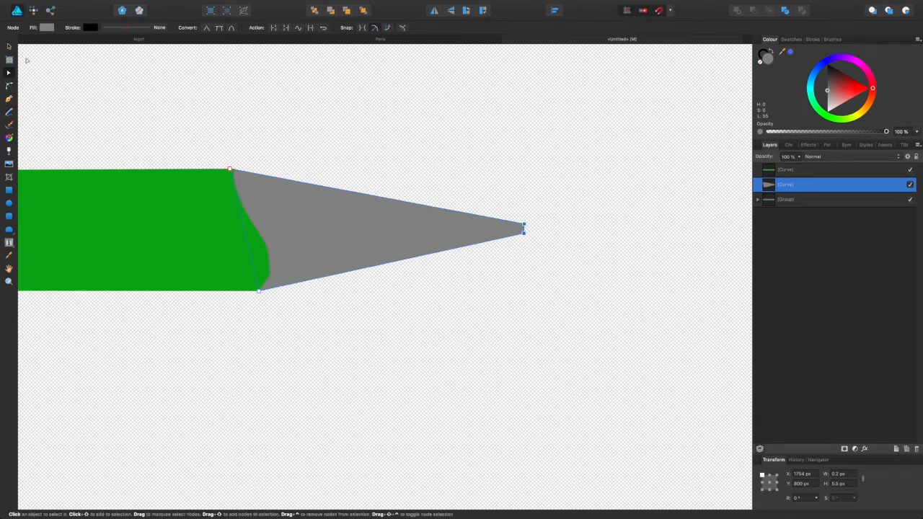
{"action": "left_click", "coordinate": [17, 48]}
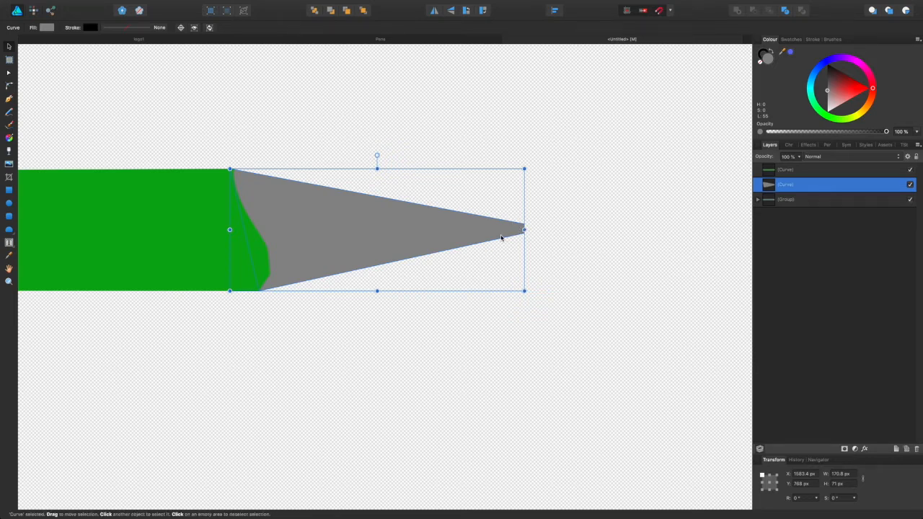
Step: Duplicate the grey tip shape and pull the duplicate's two end nodes back along its edges to about X 1710 px
{"action": "scroll", "coordinate": [497, 237], "scroll_direction": "right", "scroll_amount": 1}
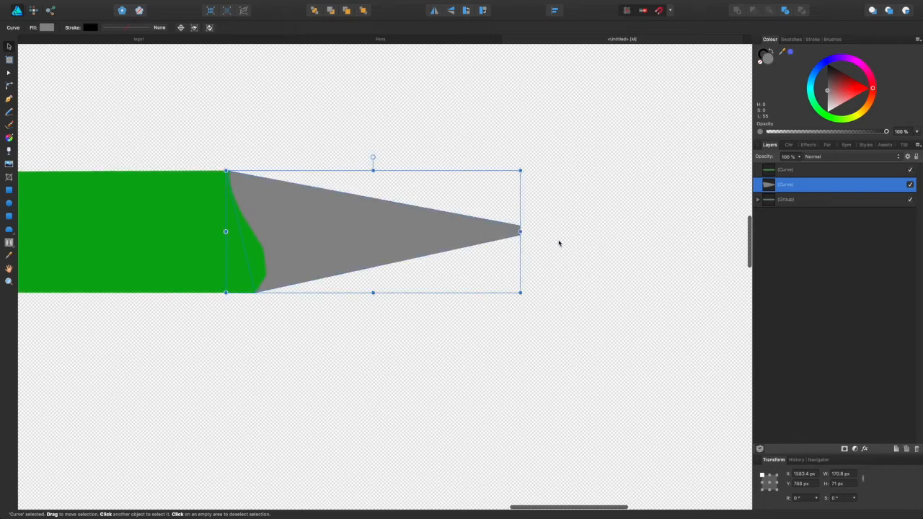
{"action": "scroll", "coordinate": [444, 213], "scroll_direction": "left", "scroll_amount": 3}
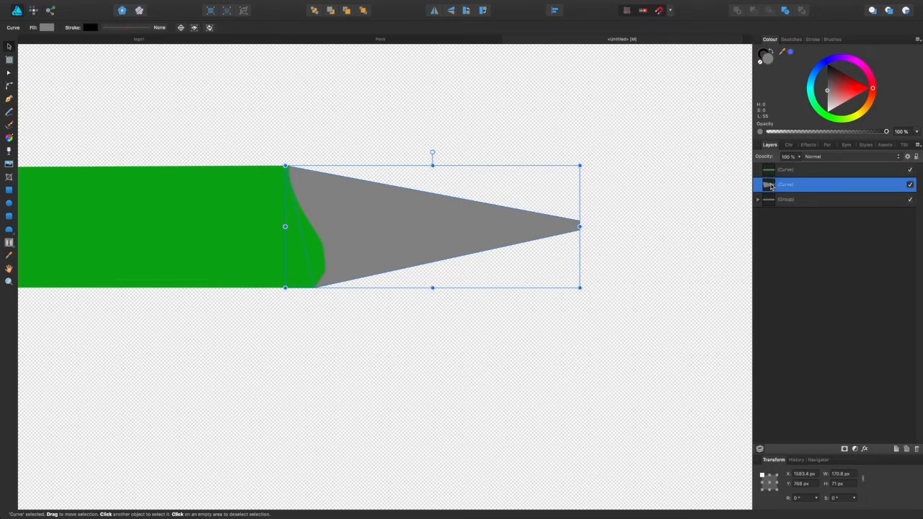
{"action": "key", "text": "super+j"}
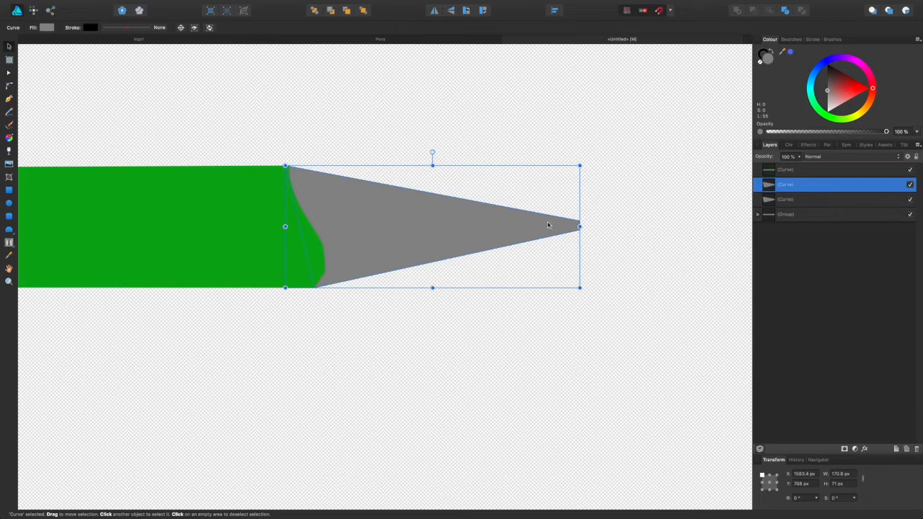
{"action": "key", "text": "a"}
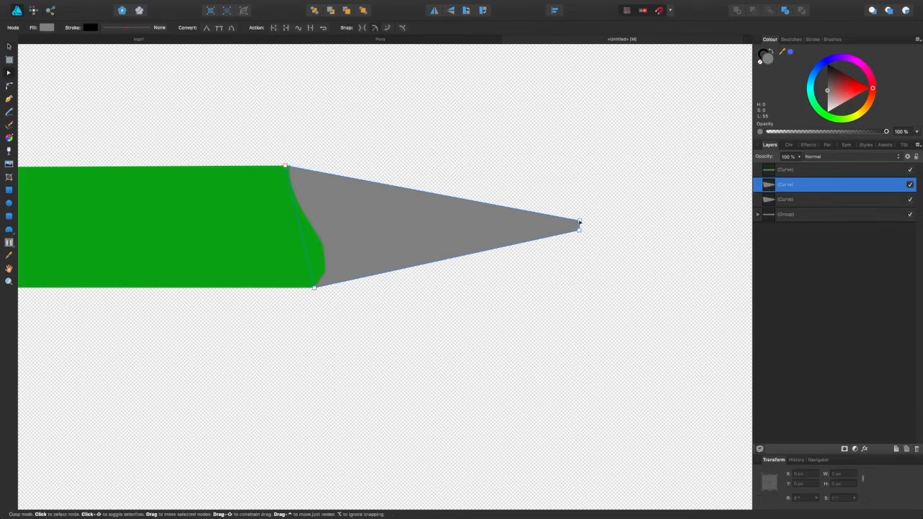
{"action": "left_click_drag", "start_coordinate": [579, 222], "coordinate": [509, 208]}
{"action": "left_click_drag", "start_coordinate": [579, 231], "coordinate": [503, 247]}
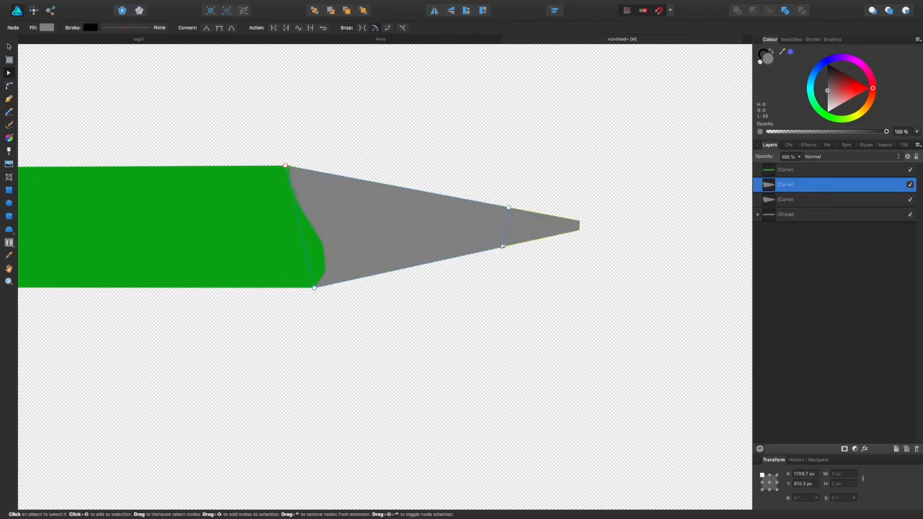
Step: Fill the shortened duplicate with orange at H 42, S 100, L 50
{"action": "left_click", "coordinate": [48, 28]}
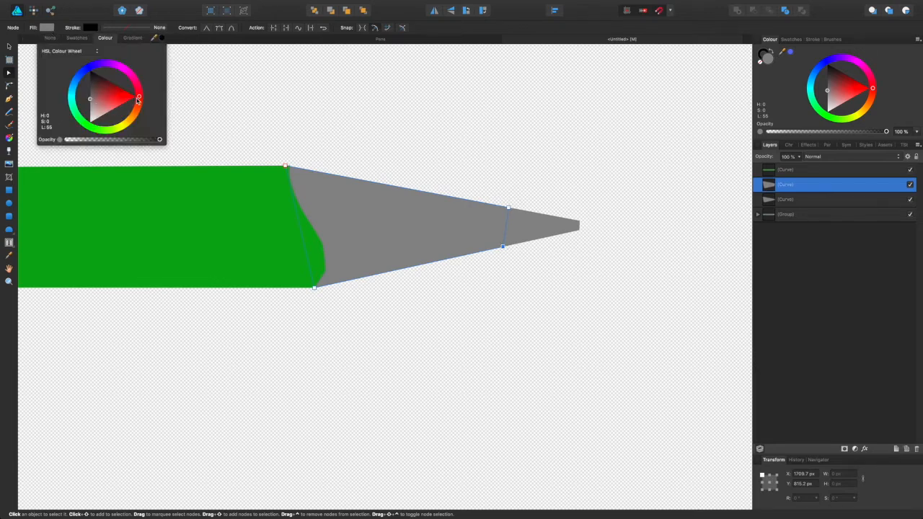
{"action": "mouse_move", "coordinate": [139, 98]}
{"action": "left_mouse_down"}
{"action": "mouse_move", "coordinate": [121, 140]}
{"action": "mouse_move", "coordinate": [144, 132]}
{"action": "left_mouse_up"}
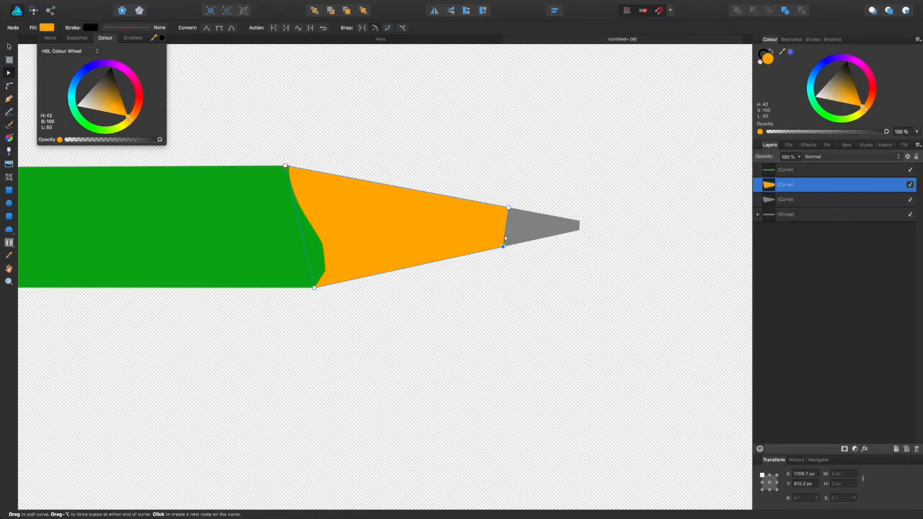
Step: Add two smooth nodes to the orange shape's short end edge, offset them in opposite directions to form a wavy line, and deselect it
{"action": "left_click", "coordinate": [505, 239]}
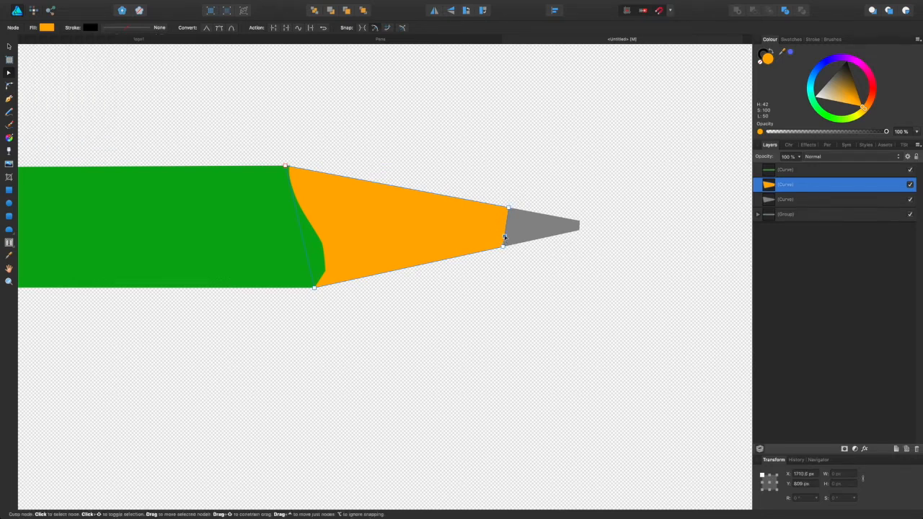
{"action": "left_click_drag", "start_coordinate": [505, 237], "coordinate": [501, 235]}
{"action": "left_click", "coordinate": [219, 28]}
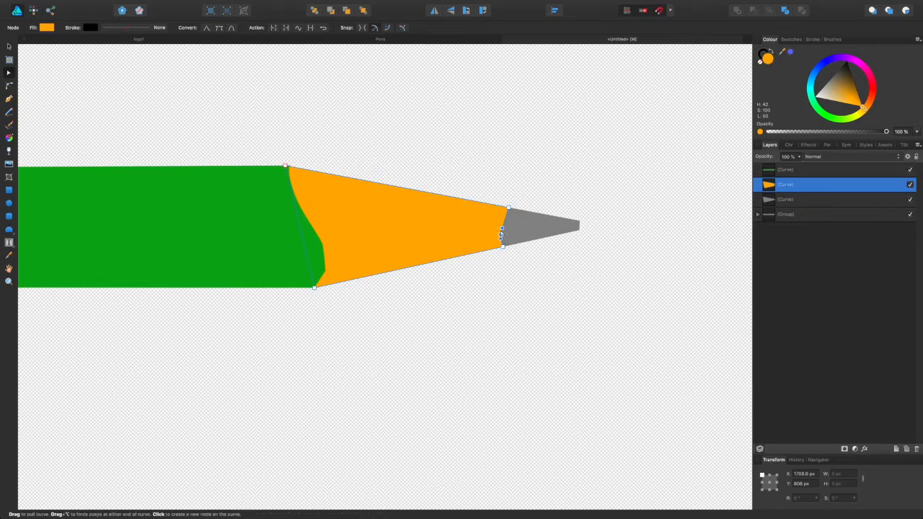
{"action": "left_click", "coordinate": [506, 220]}
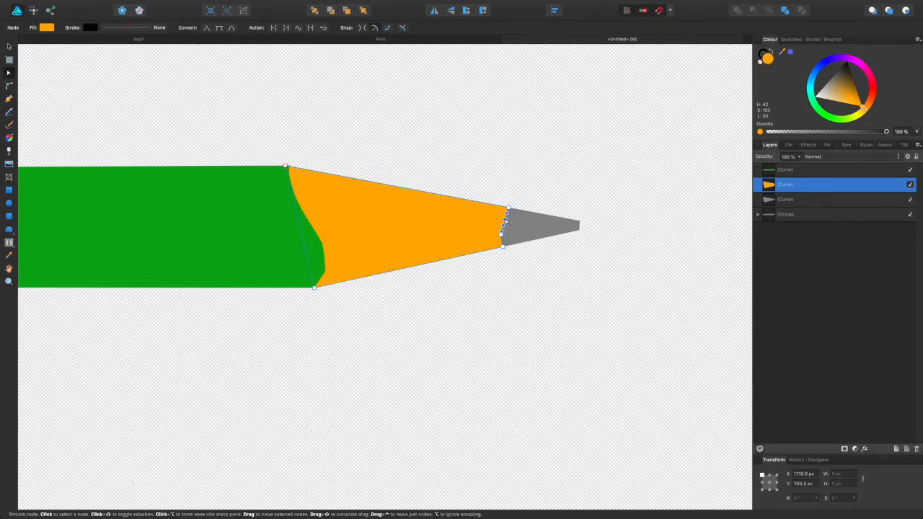
{"action": "left_click_drag", "start_coordinate": [506, 221], "coordinate": [508, 221]}
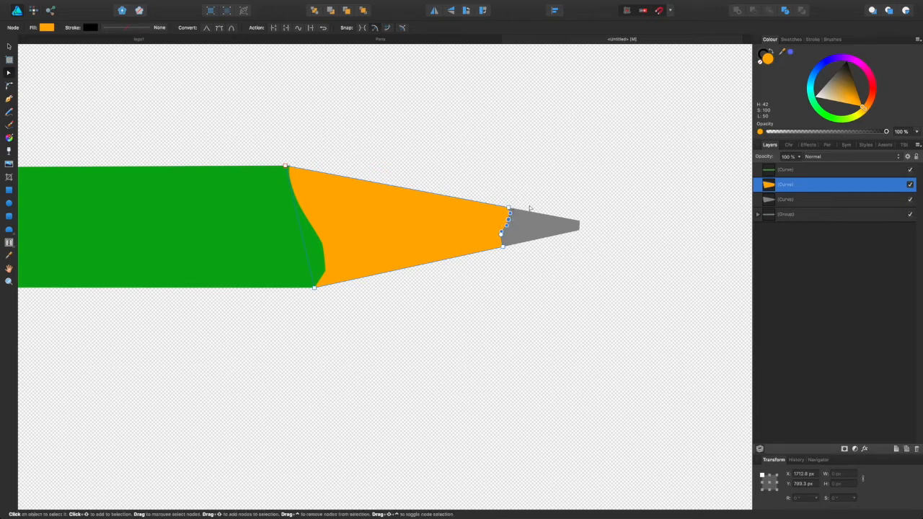
{"action": "left_click", "coordinate": [529, 207]}
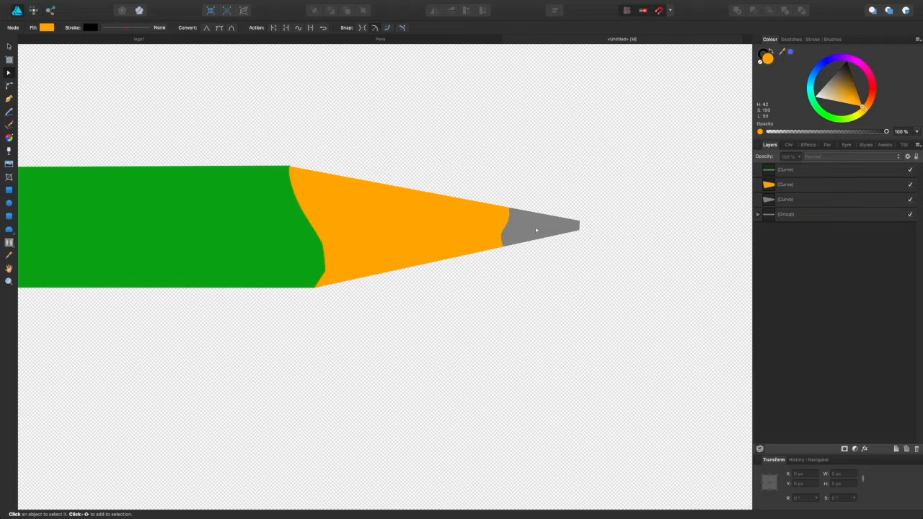
Step: Fill the grey tip shape beneath the orange one with black at H 0, S 100, L 0
{"action": "left_click", "coordinate": [536, 230]}
{"action": "double_click", "coordinate": [786, 200]}
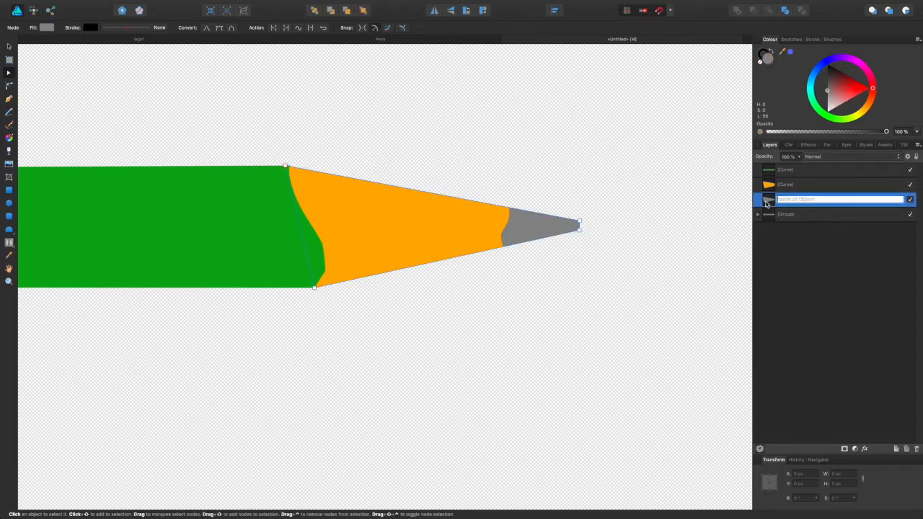
{"action": "left_click", "coordinate": [792, 217]}
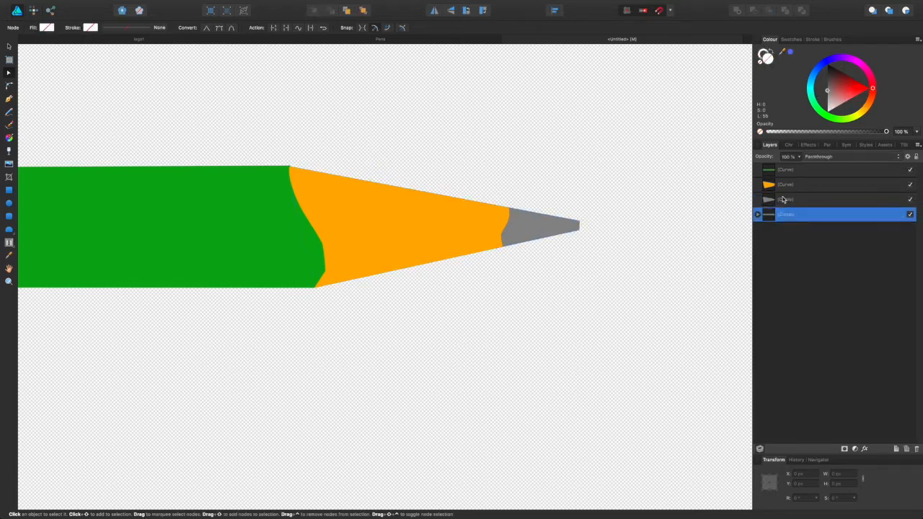
{"action": "left_click", "coordinate": [785, 201]}
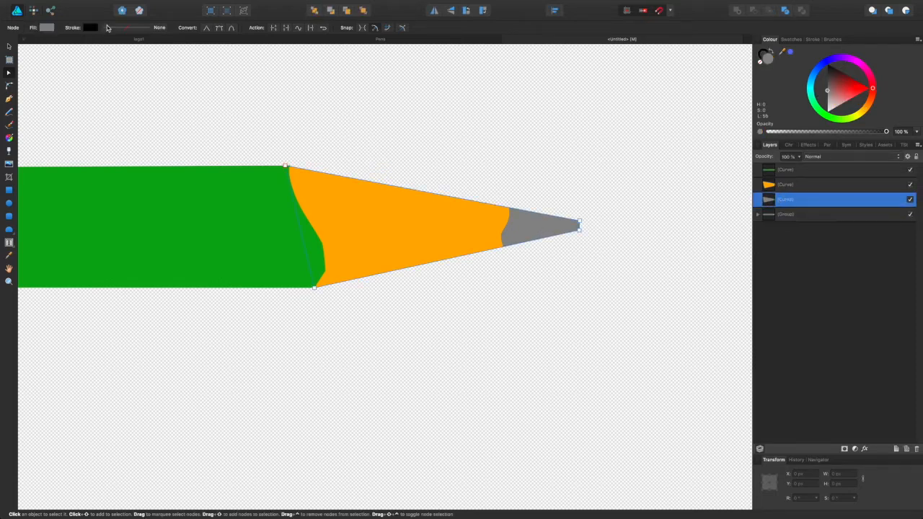
{"action": "left_click", "coordinate": [48, 29]}
{"action": "left_click", "coordinate": [86, 69]}
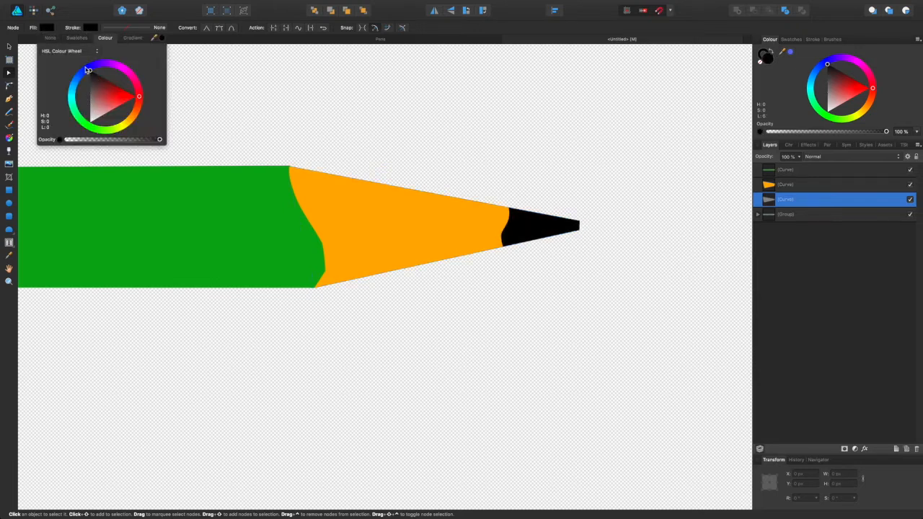
{"action": "left_click", "coordinate": [87, 68]}
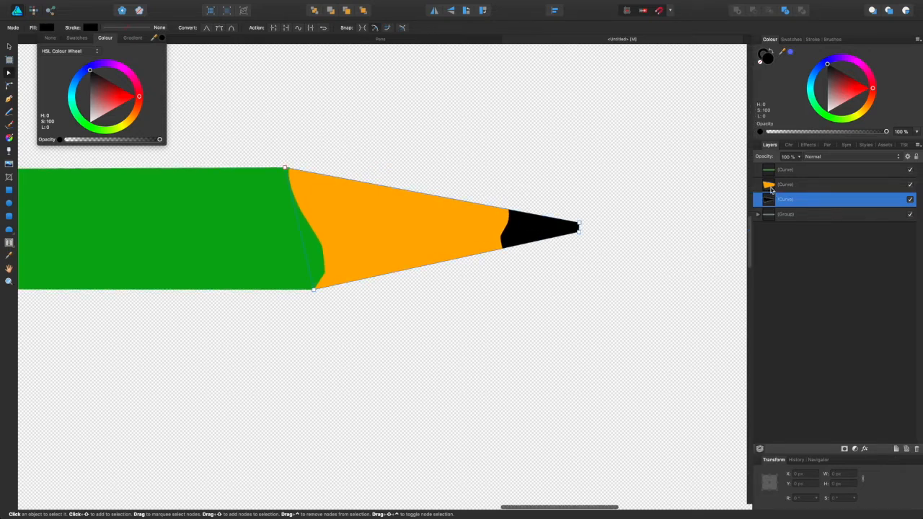
Step: Copy the Background wood-texture layer from the reference pencil's wood section and paste it directly above the orange shape
{"action": "left_click", "coordinate": [770, 189]}
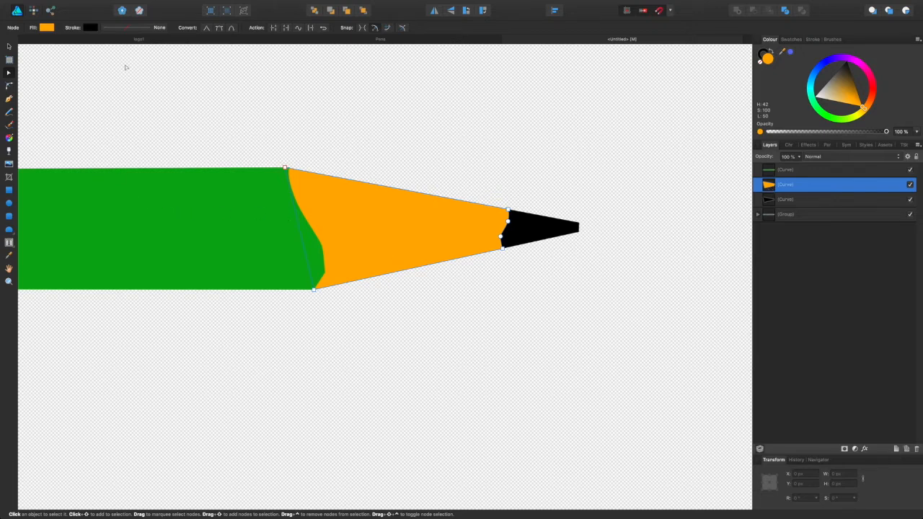
{"action": "left_click", "coordinate": [364, 41]}
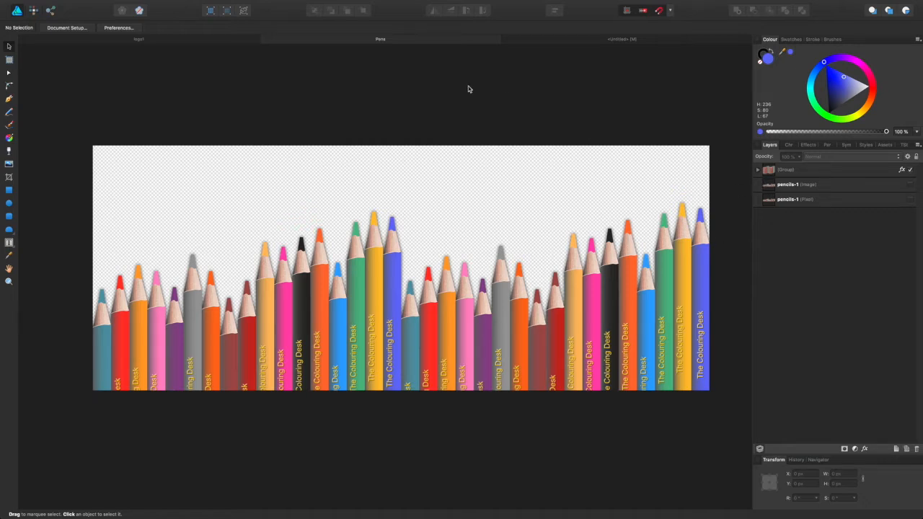
{"action": "left_click", "coordinate": [559, 41]}
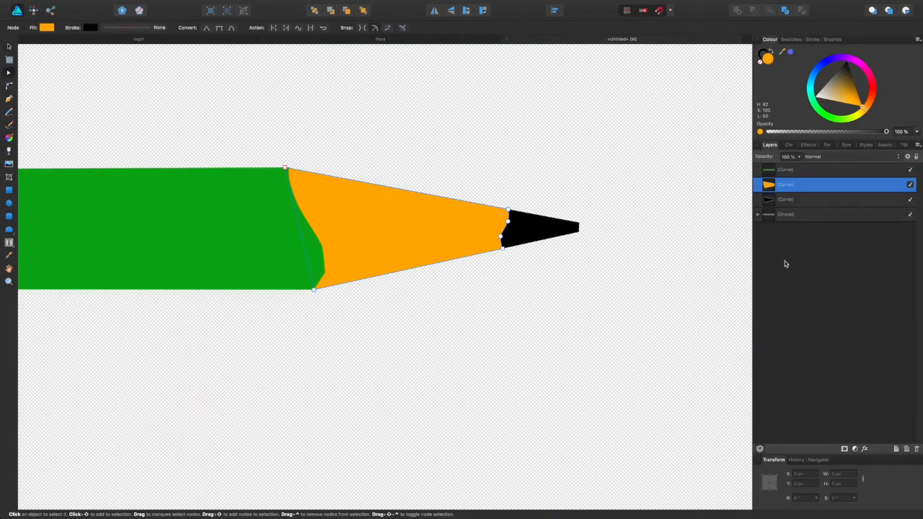
{"action": "left_click", "coordinate": [758, 215]}
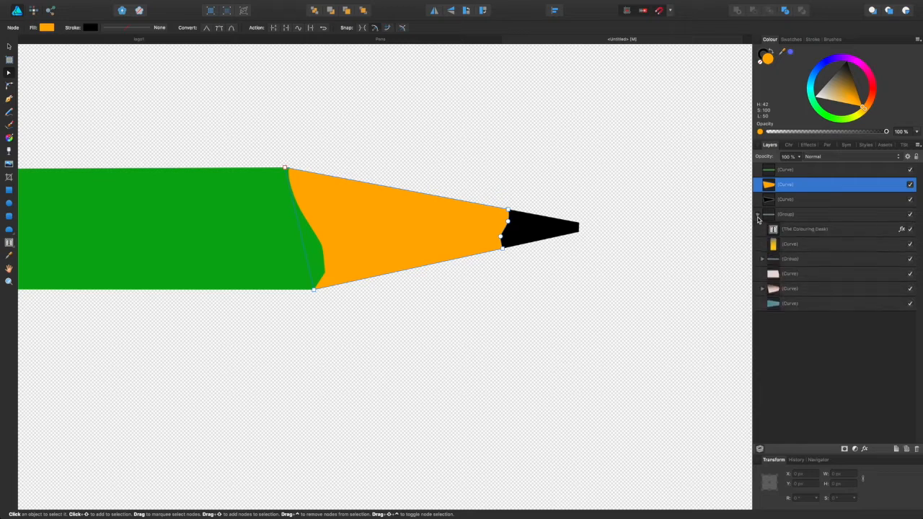
{"action": "left_click", "coordinate": [772, 290]}
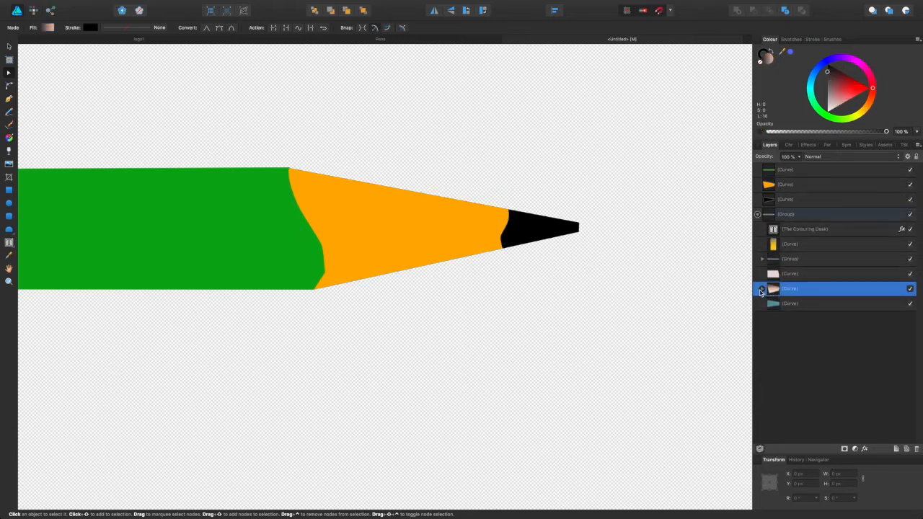
{"action": "left_click", "coordinate": [762, 289]}
{"action": "left_click", "coordinate": [784, 306]}
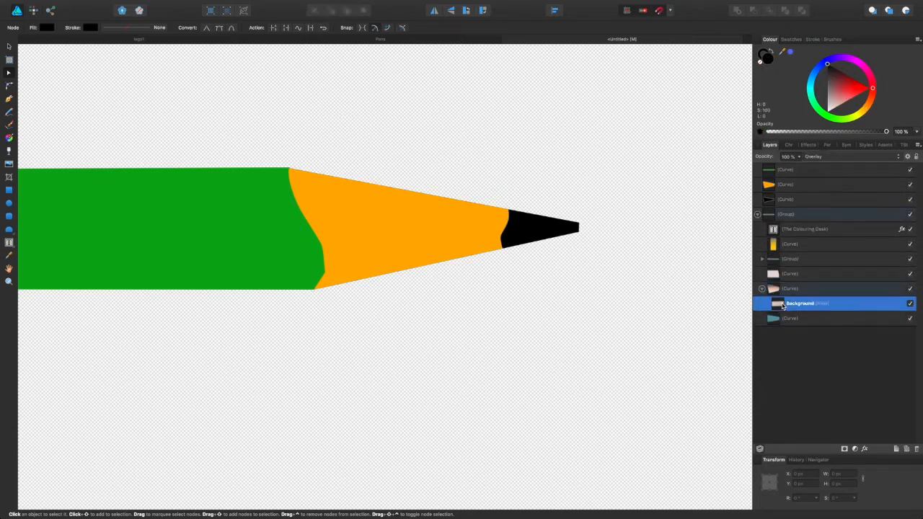
{"action": "left_click", "coordinate": [785, 186]}
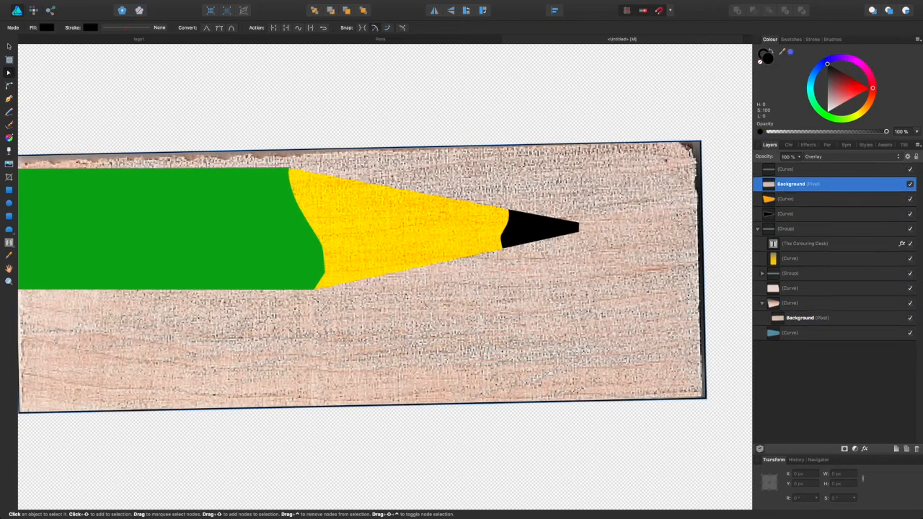
Step: Clip the pasted wood texture inside the orange shape and reposition it at about X 1834 px, Y 900 px
{"action": "scroll", "coordinate": [504, 252], "scroll_direction": "left", "scroll_amount": 6}
{"action": "scroll", "coordinate": [503, 252], "scroll_direction": "down", "scroll_amount": 3}
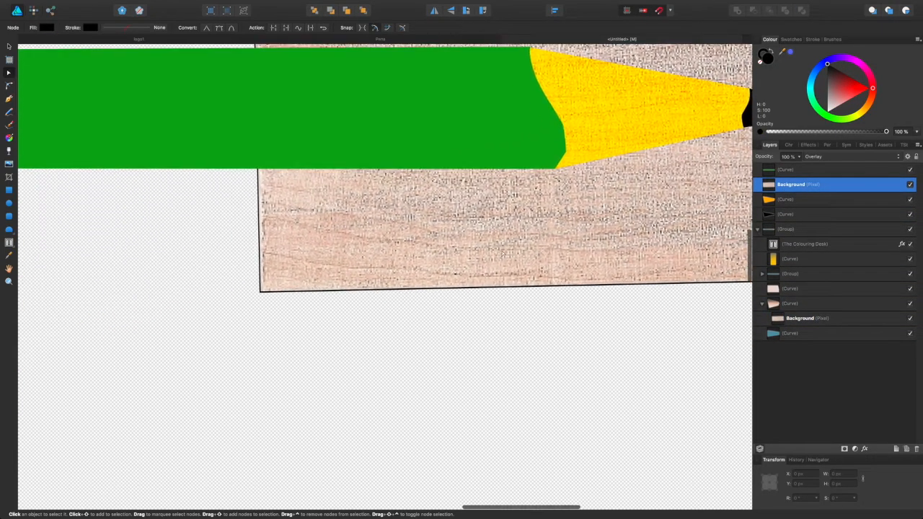
{"action": "scroll", "coordinate": [504, 253], "scroll_direction": "right", "scroll_amount": 7}
{"action": "scroll", "coordinate": [504, 253], "scroll_direction": "up", "scroll_amount": 2}
{"action": "scroll", "coordinate": [385, 277], "scroll_direction": "up", "scroll_amount": 2}
{"action": "scroll", "coordinate": [385, 277], "scroll_direction": "right", "scroll_amount": 1}
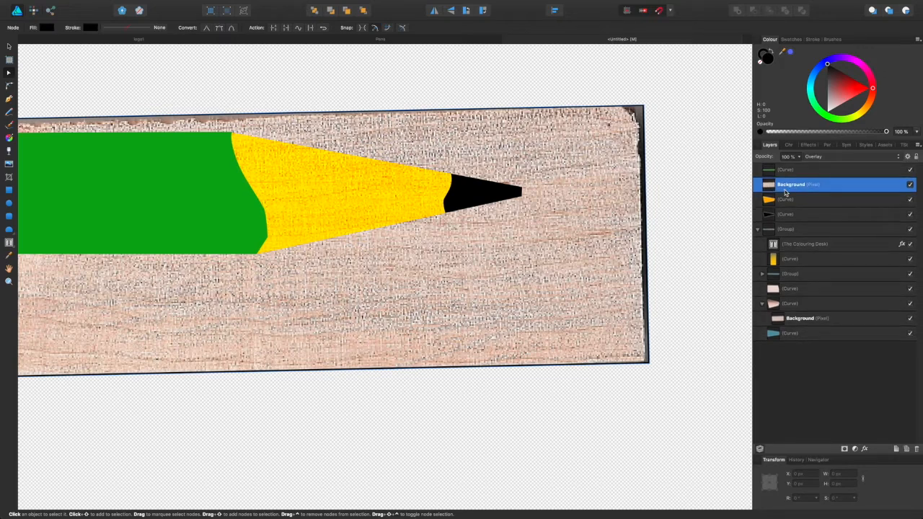
{"action": "left_click_drag", "start_coordinate": [770, 188], "coordinate": [777, 208]}
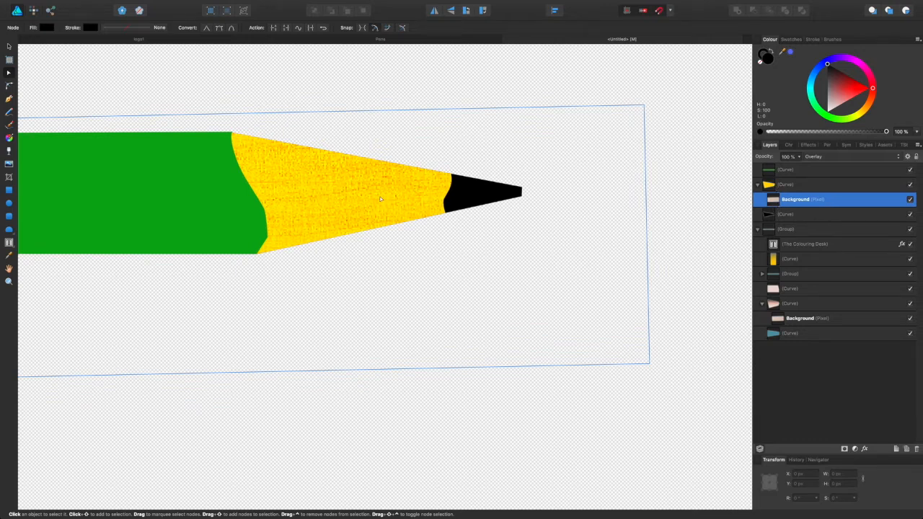
{"action": "left_click_drag", "start_coordinate": [420, 244], "coordinate": [479, 245]}
{"action": "left_click", "coordinate": [9, 47]}
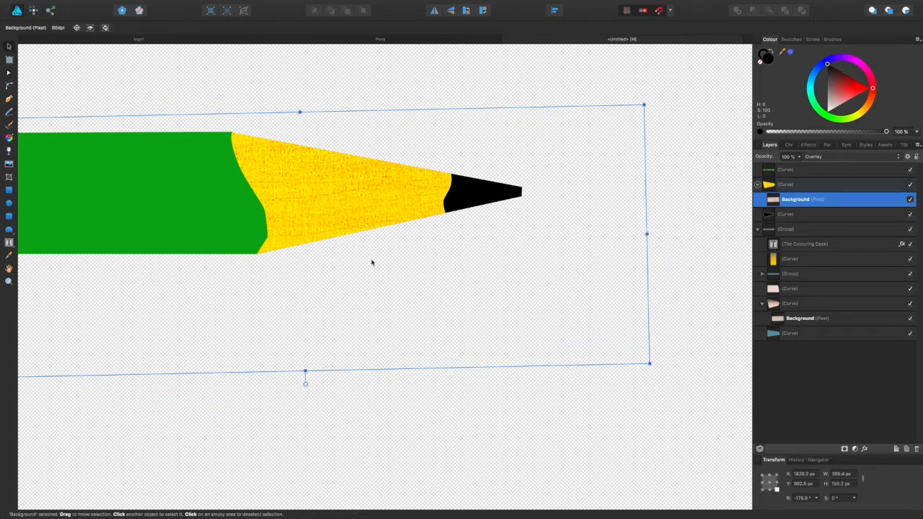
{"action": "mouse_move", "coordinate": [371, 262]}
{"action": "left_mouse_down"}
{"action": "mouse_move", "coordinate": [426, 246]}
{"action": "mouse_move", "coordinate": [322, 253]}
{"action": "mouse_move", "coordinate": [470, 292]}
{"action": "mouse_move", "coordinate": [482, 239]}
{"action": "mouse_move", "coordinate": [385, 255]}
{"action": "mouse_move", "coordinate": [401, 280]}
{"action": "mouse_move", "coordinate": [432, 284]}
{"action": "mouse_move", "coordinate": [536, 331]}
{"action": "mouse_move", "coordinate": [426, 270]}
{"action": "mouse_move", "coordinate": [382, 256]}
{"action": "left_mouse_up"}
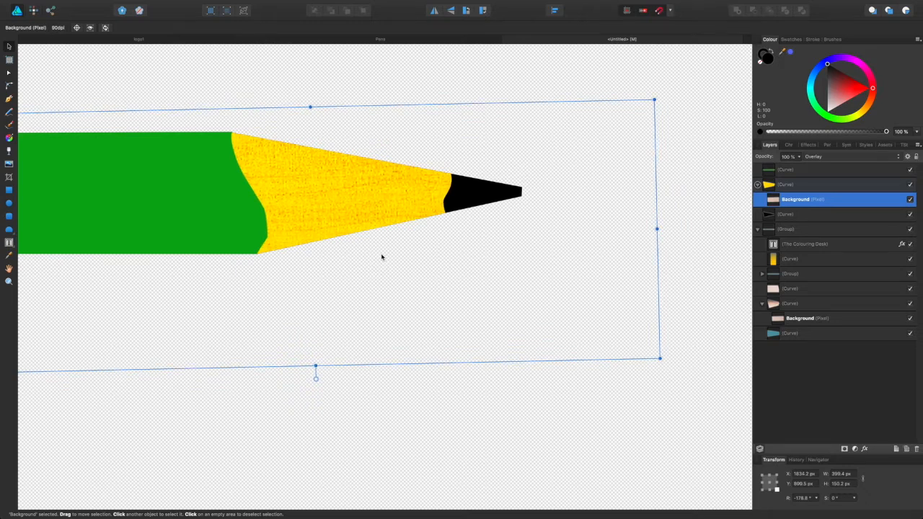
Step: Examine the gradient fill of the reference pencil's wood section, including the colour of its end stop
{"action": "left_click", "coordinate": [770, 189]}
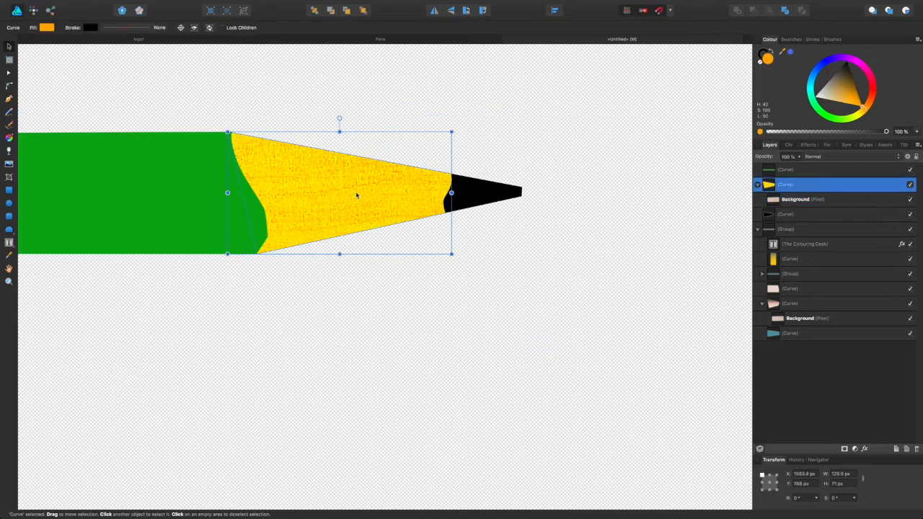
{"action": "scroll", "coordinate": [379, 239], "scroll_direction": "down", "scroll_amount": 15}
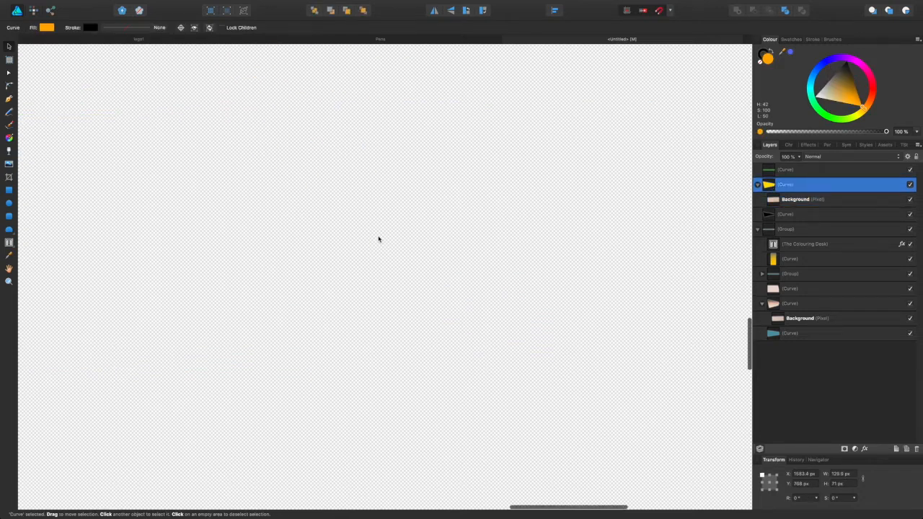
{"action": "scroll", "coordinate": [379, 240], "scroll_direction": "up", "scroll_amount": 5}
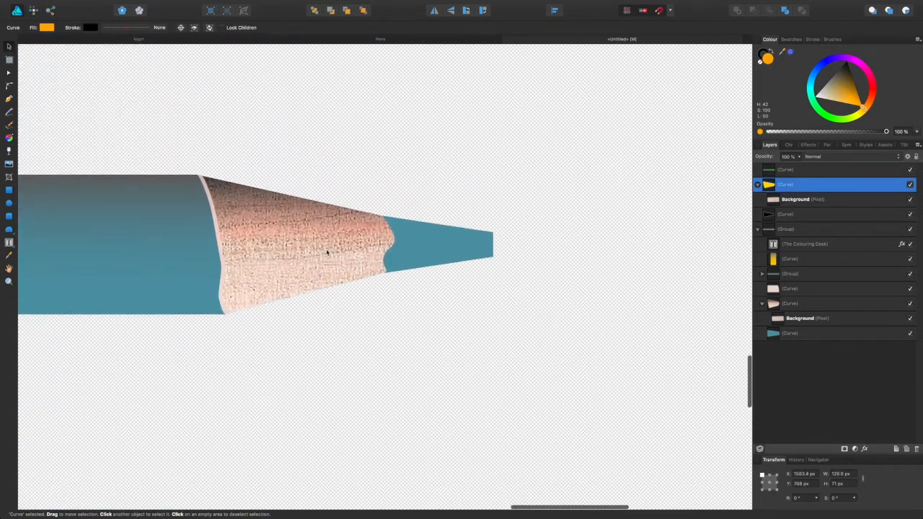
{"action": "left_click", "coordinate": [326, 252]}
{"action": "double_click", "coordinate": [327, 253]}
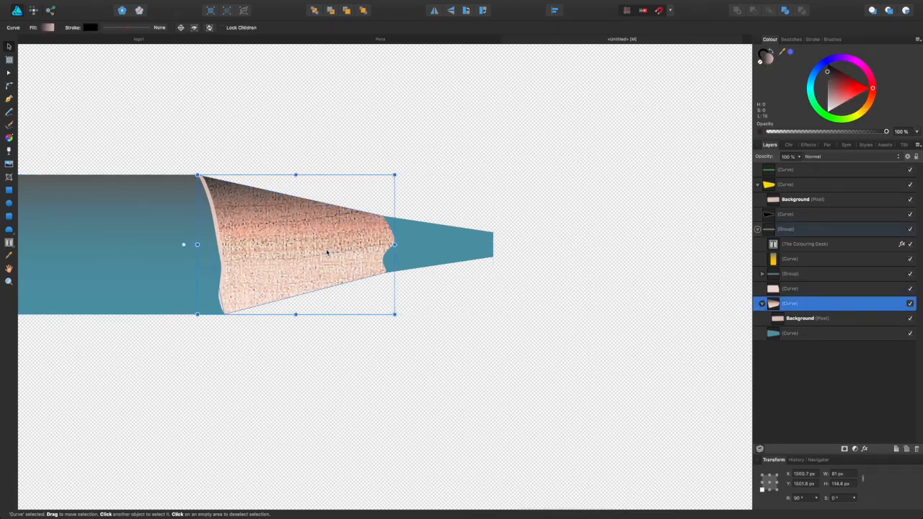
{"action": "double_click", "coordinate": [326, 252]}
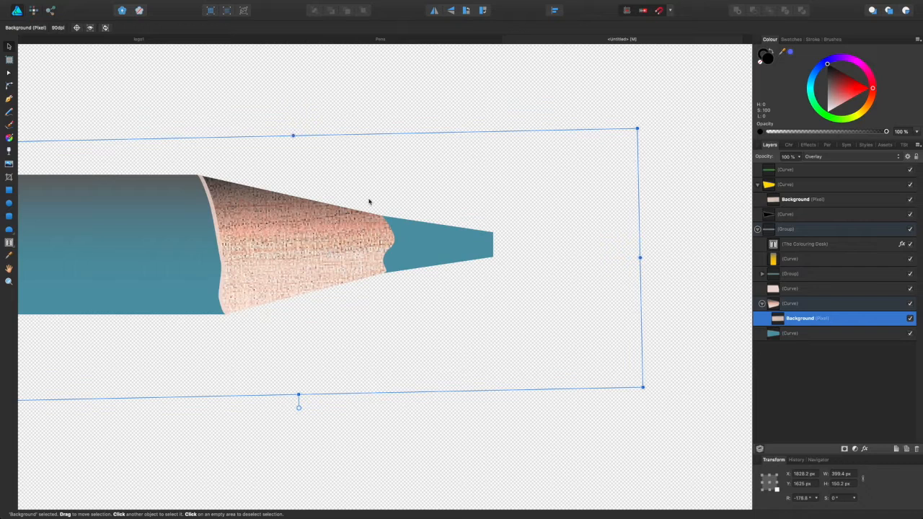
{"action": "key", "text": "Escape"}
{"action": "left_click", "coordinate": [305, 256]}
{"action": "double_click", "coordinate": [305, 255]}
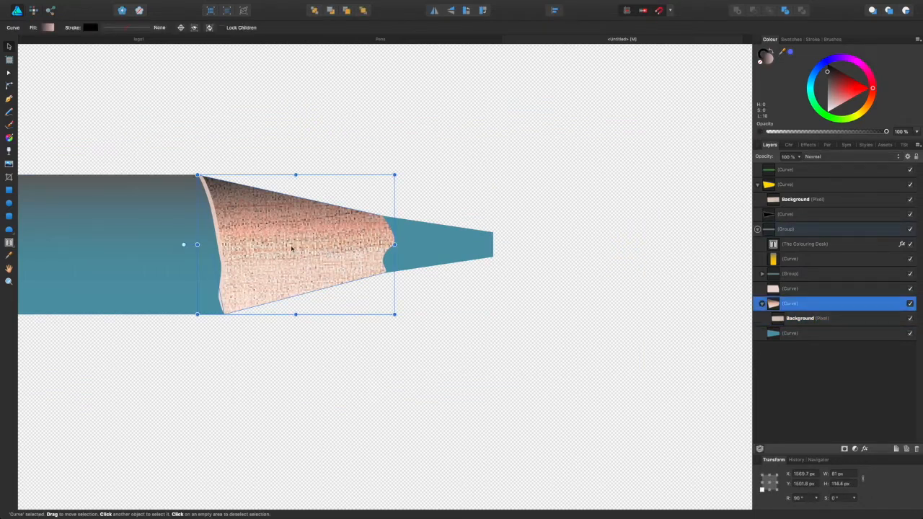
{"action": "left_click", "coordinate": [48, 27]}
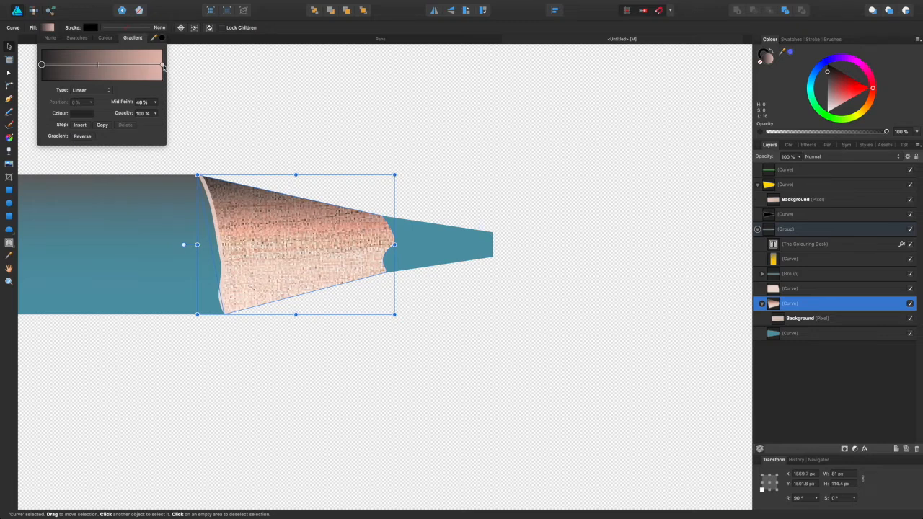
{"action": "left_click", "coordinate": [162, 65]}
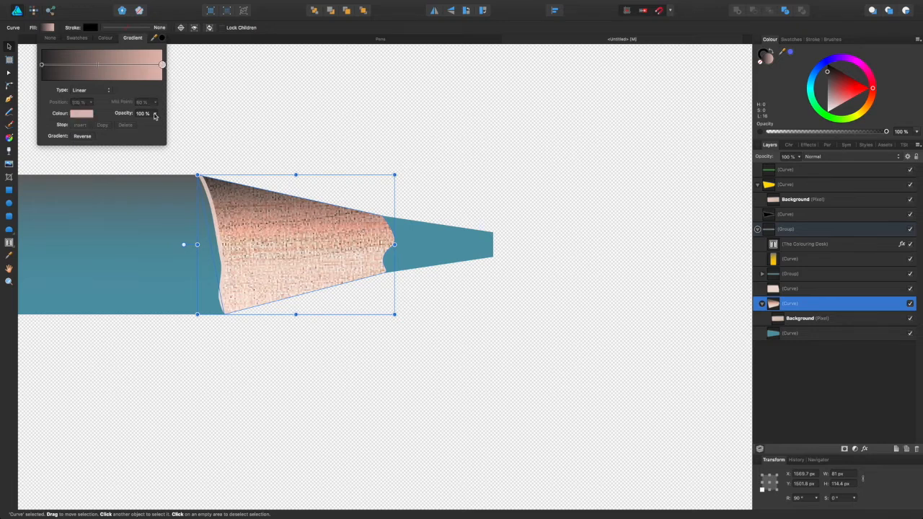
{"action": "left_click", "coordinate": [83, 114]}
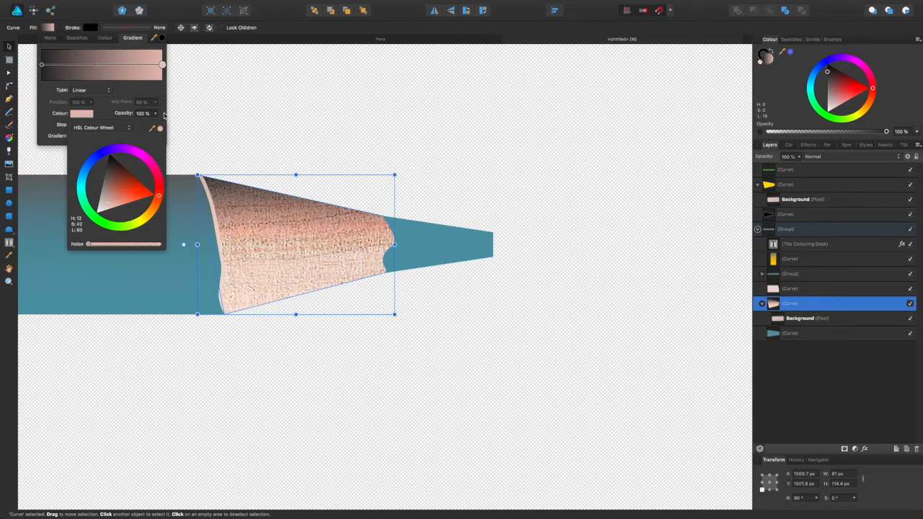
Step: Give the textured orange shape a linear gradient fill with a muted red end stop at H 2, S 46, L 55
{"action": "left_click", "coordinate": [785, 229]}
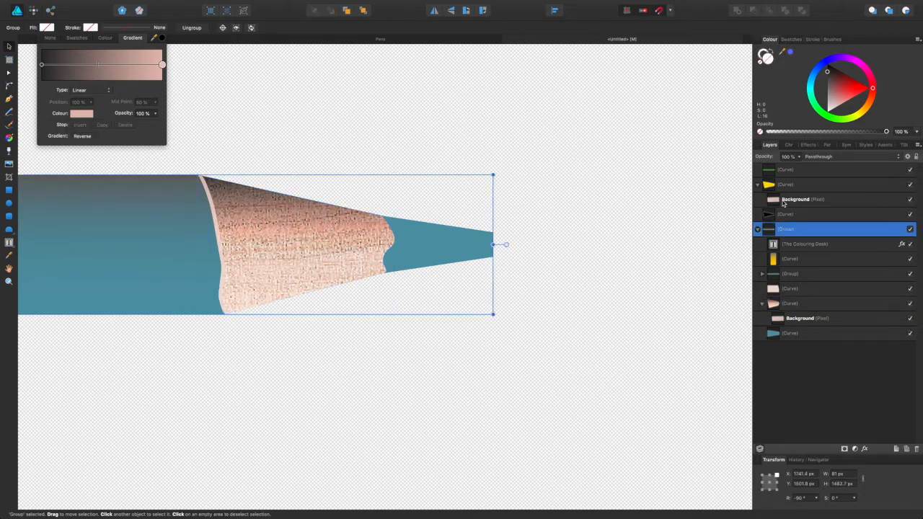
{"action": "left_click", "coordinate": [785, 200]}
{"action": "scroll", "coordinate": [577, 209], "scroll_direction": "up", "scroll_amount": 5}
{"action": "scroll", "coordinate": [577, 209], "scroll_direction": "up", "scroll_amount": 15}
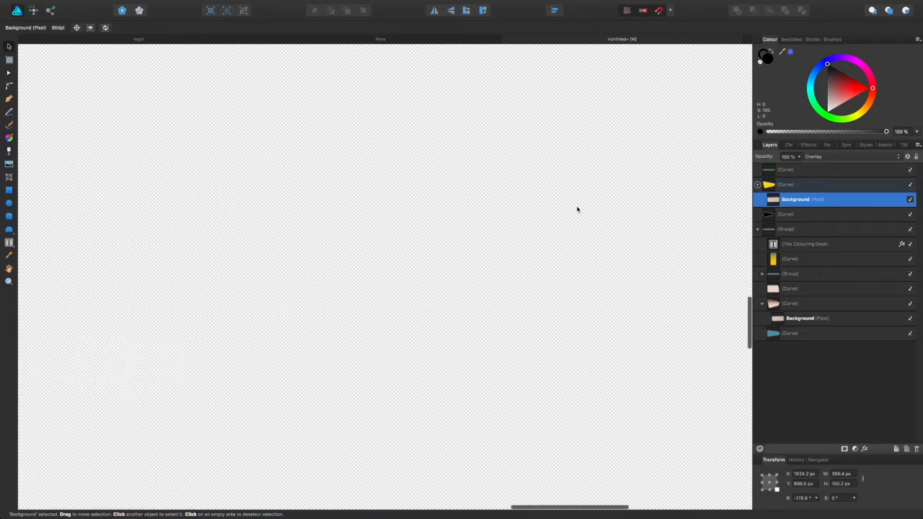
{"action": "scroll", "coordinate": [577, 209], "scroll_direction": "down", "scroll_amount": 5}
{"action": "scroll", "coordinate": [577, 209], "scroll_direction": "left", "scroll_amount": 3}
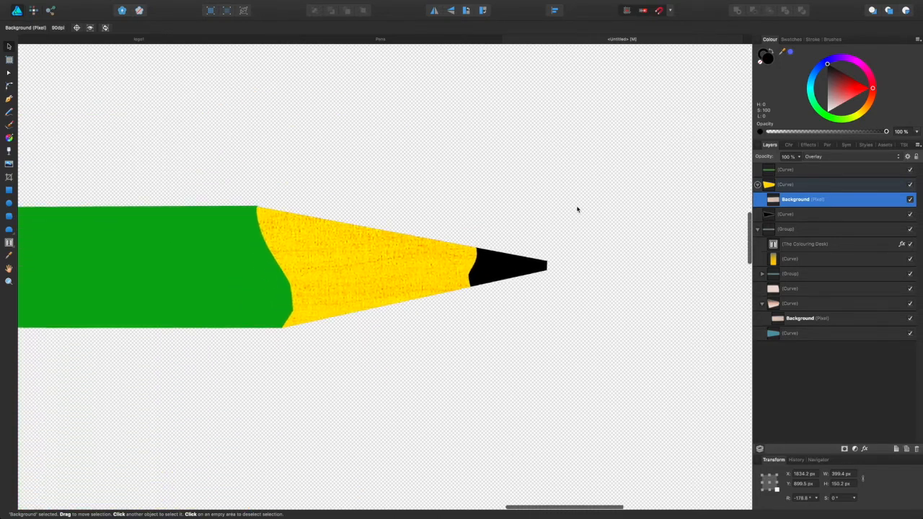
{"action": "left_click", "coordinate": [778, 186]}
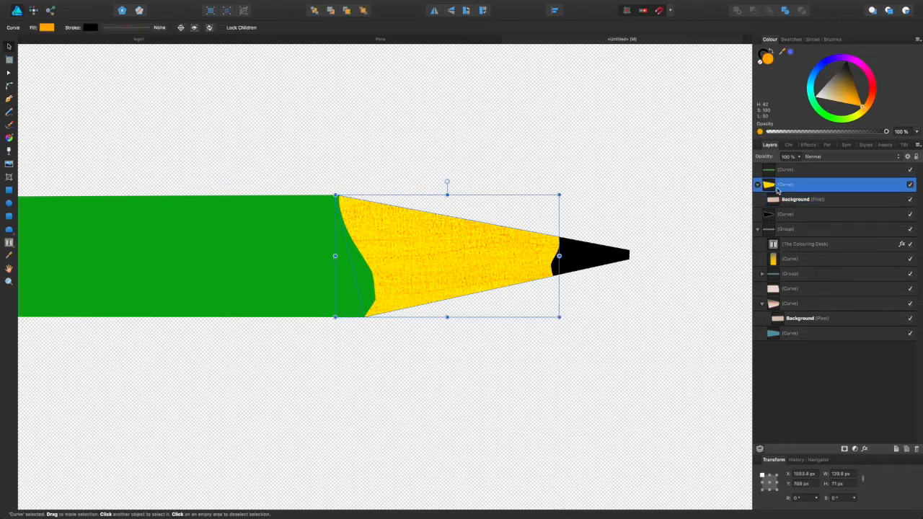
{"action": "left_click", "coordinate": [48, 29]}
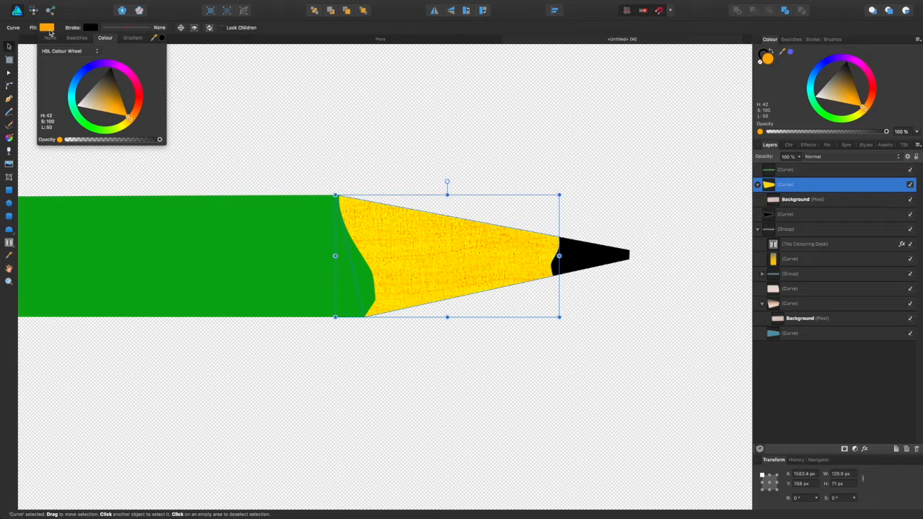
{"action": "left_click", "coordinate": [132, 39]}
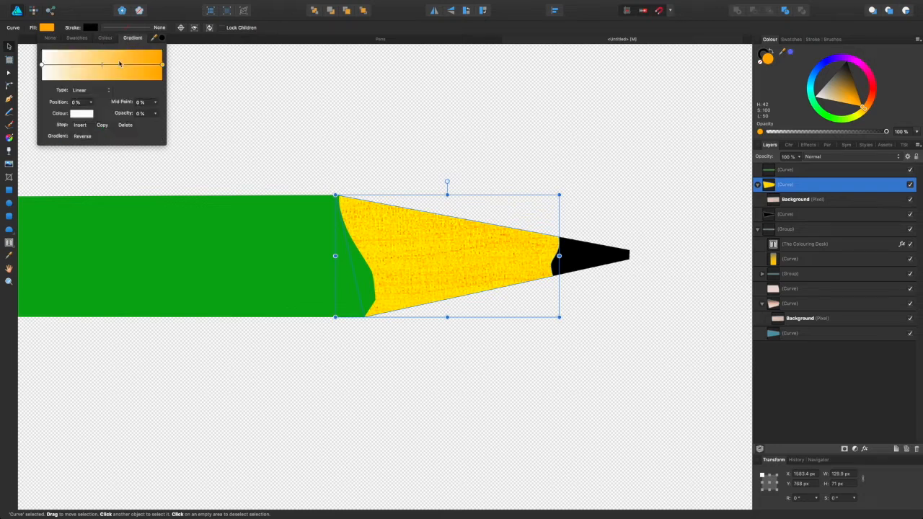
{"action": "left_click", "coordinate": [162, 64]}
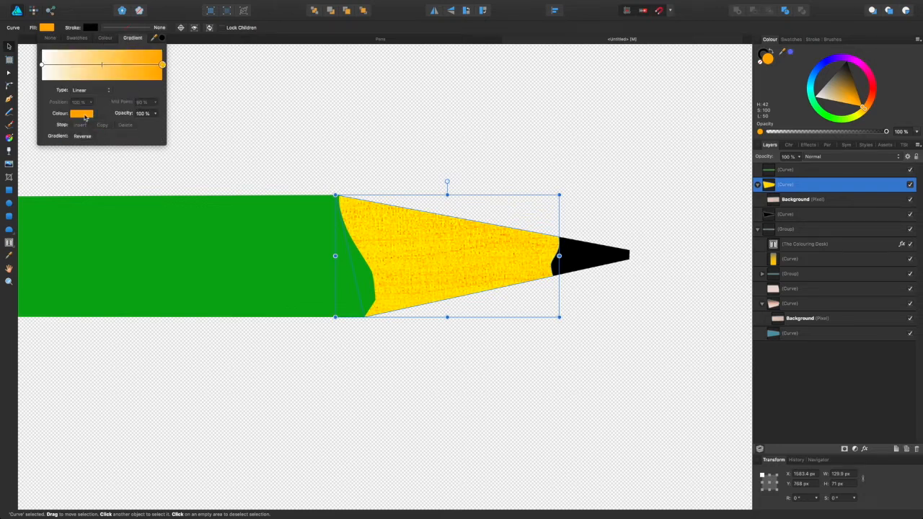
{"action": "left_click", "coordinate": [84, 116]}
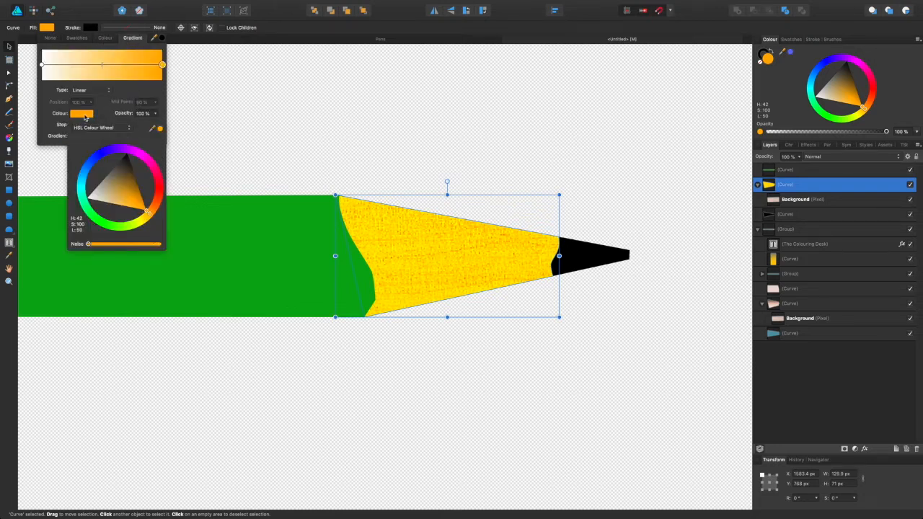
{"action": "left_click", "coordinate": [148, 212]}
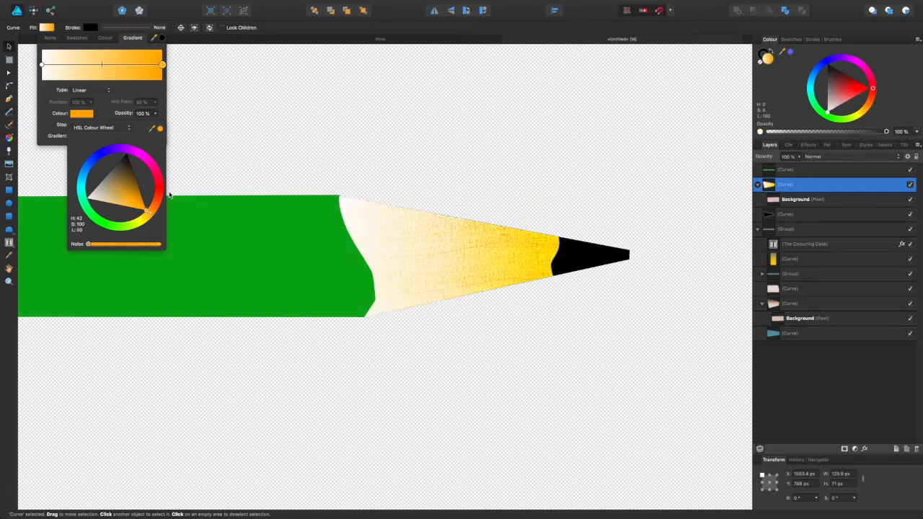
{"action": "mouse_move", "coordinate": [147, 211]}
{"action": "left_mouse_down"}
{"action": "mouse_move", "coordinate": [175, 193]}
{"action": "mouse_move", "coordinate": [117, 202]}
{"action": "mouse_move", "coordinate": [130, 203]}
{"action": "mouse_move", "coordinate": [124, 191]}
{"action": "left_mouse_up"}
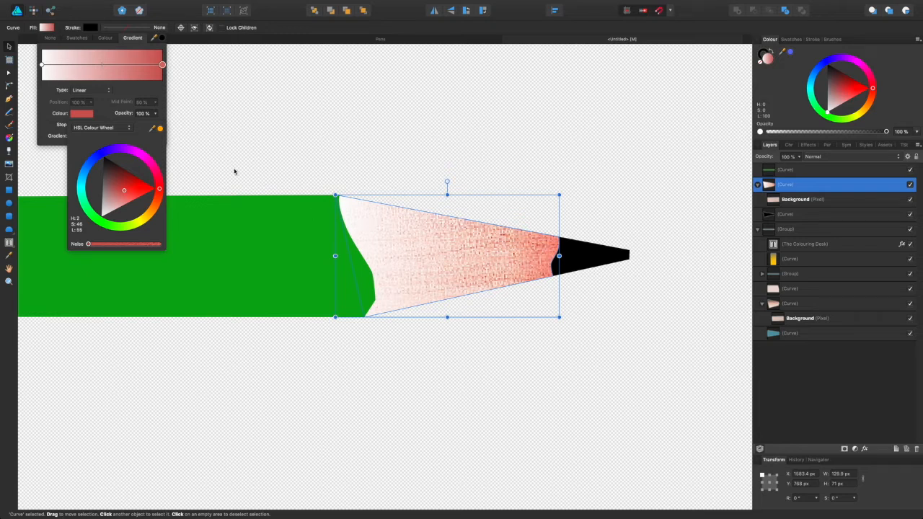
Step: Set the wood gradient's start stop to dark grey at H 0, S 0, L 28 and its mid point to 30%
{"action": "left_click", "coordinate": [42, 65]}
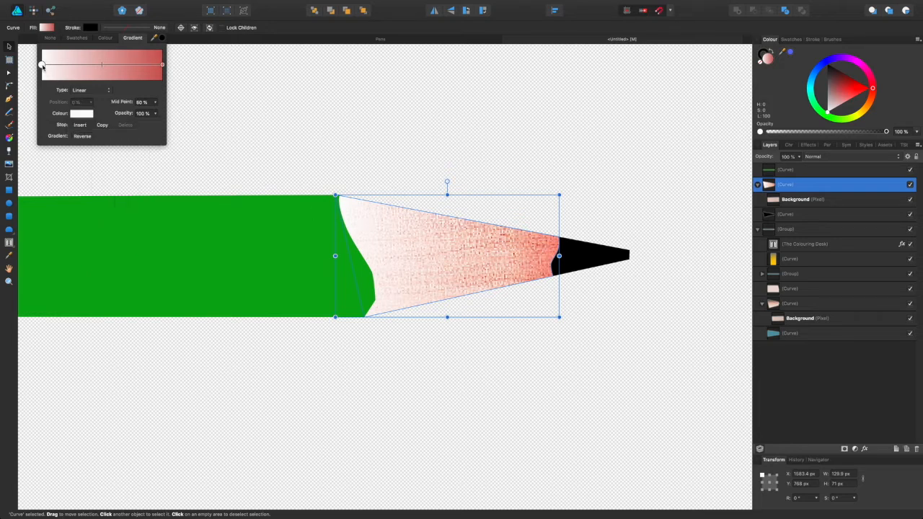
{"action": "left_click", "coordinate": [81, 113]}
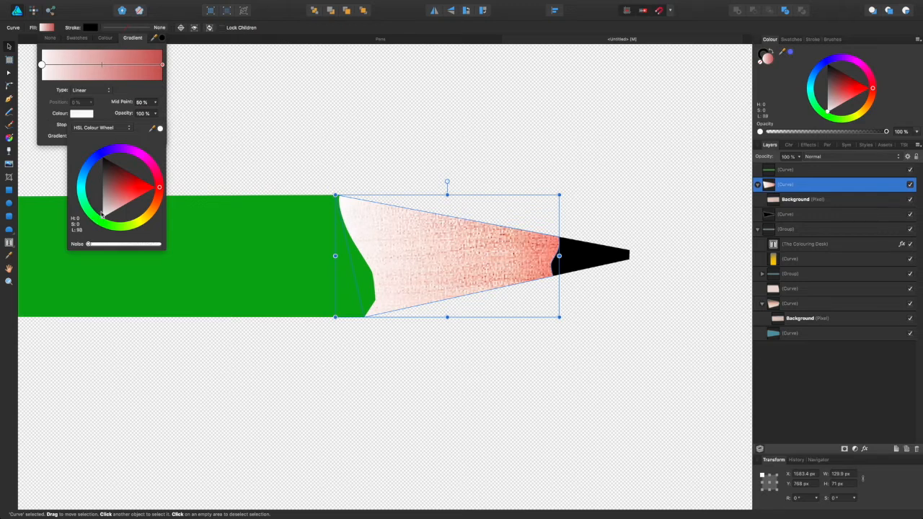
{"action": "left_click_drag", "start_coordinate": [103, 218], "coordinate": [90, 153]}
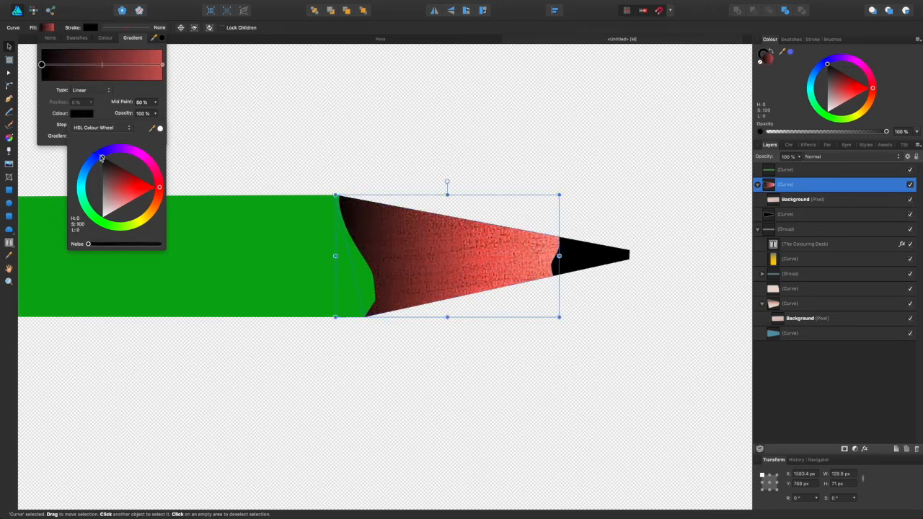
{"action": "left_click_drag", "start_coordinate": [101, 160], "coordinate": [99, 176]}
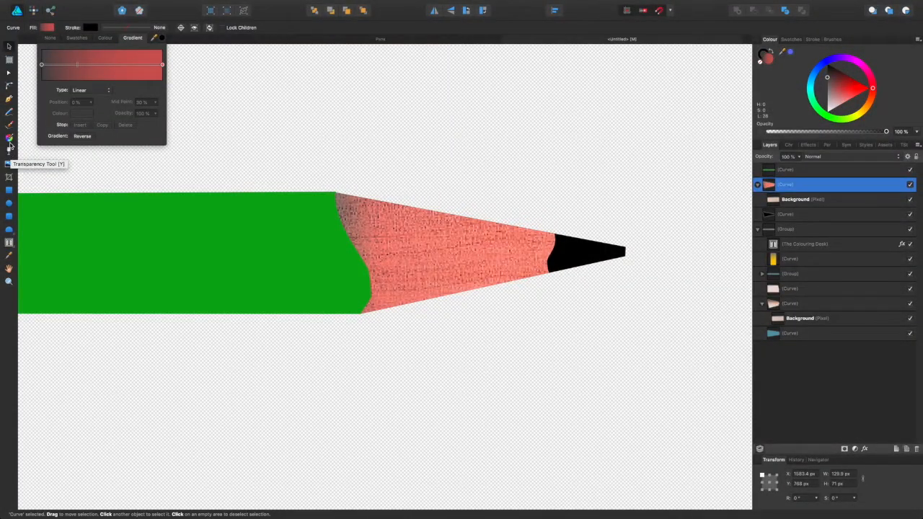
Step: Redirect the wood section's gradient vertically from its dark upper edge to its lower edge, with the mid point at 50%
{"action": "left_click", "coordinate": [8, 139]}
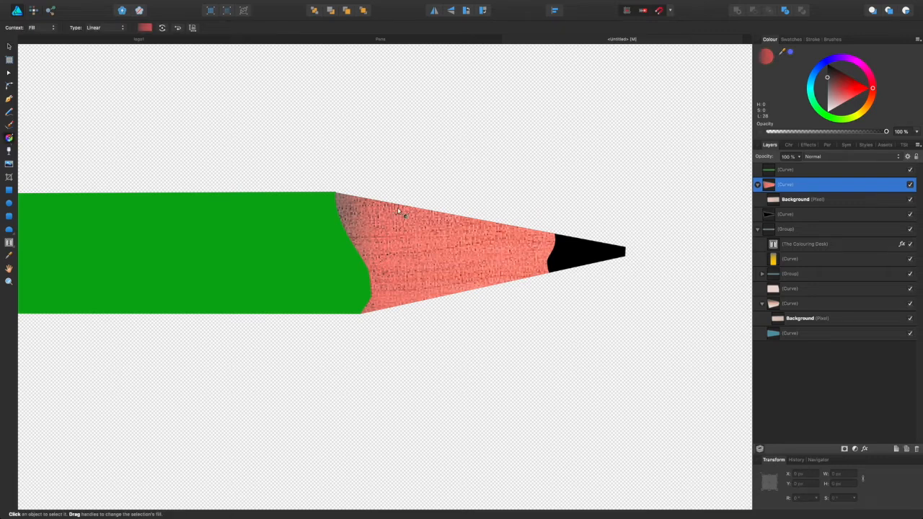
{"action": "mouse_move", "coordinate": [401, 211]}
{"action": "left_mouse_down"}
{"action": "mouse_move", "coordinate": [402, 295]}
{"action": "mouse_move", "coordinate": [394, 298]}
{"action": "mouse_move", "coordinate": [386, 289]}
{"action": "mouse_move", "coordinate": [473, 267]}
{"action": "mouse_move", "coordinate": [479, 243]}
{"action": "mouse_move", "coordinate": [399, 296]}
{"action": "left_mouse_up"}
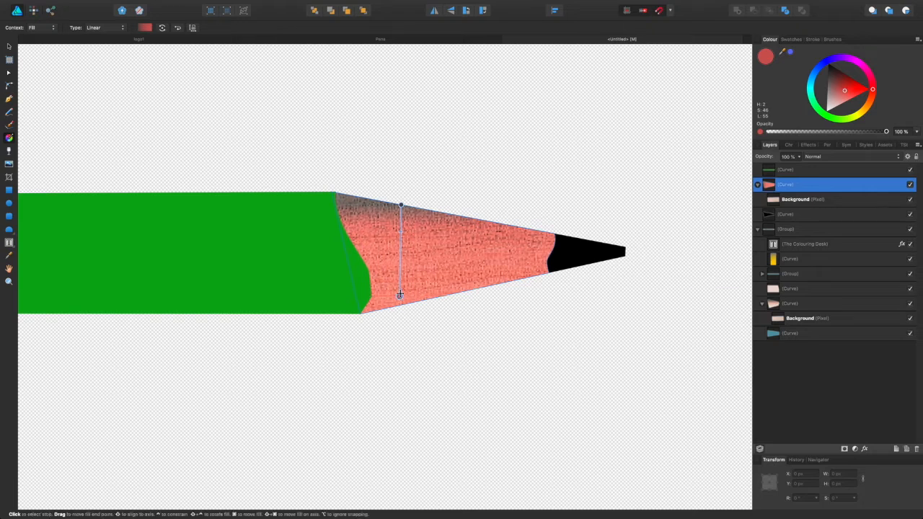
{"action": "left_click", "coordinate": [400, 250]}
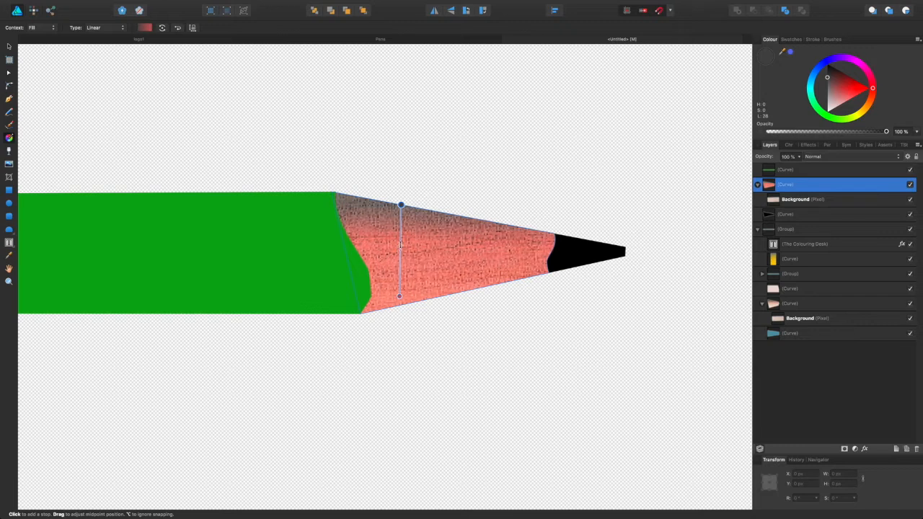
{"action": "left_click", "coordinate": [405, 251]}
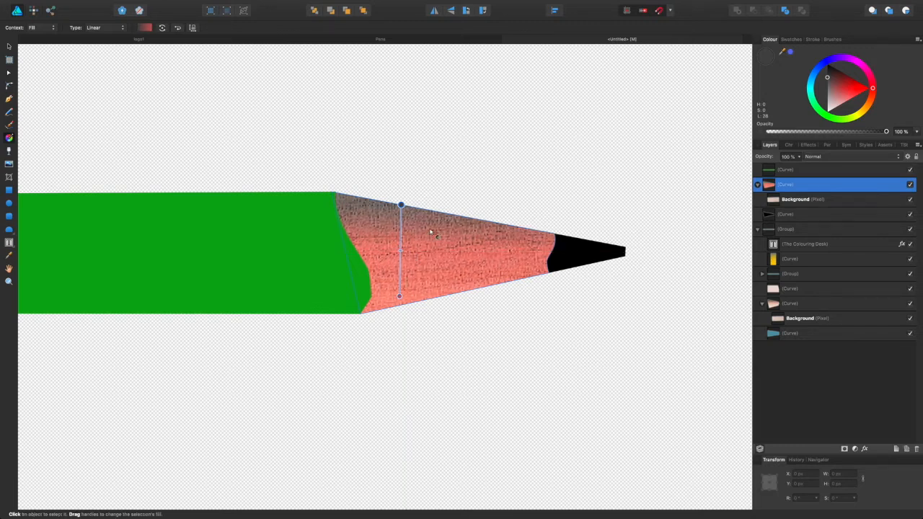
{"action": "left_click", "coordinate": [770, 186]}
{"action": "left_click", "coordinate": [150, 29]}
{"action": "left_click", "coordinate": [152, 31]}
{"action": "left_click", "coordinate": [490, 215]}
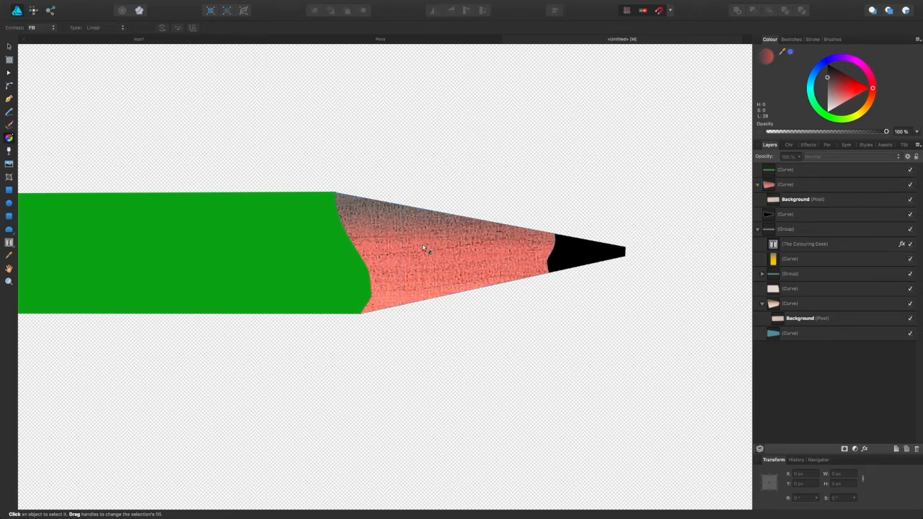
Step: Lighten the wood gradient's end stop to a pale pink at H 2, S 39, L 69 to resemble the reference pencil
{"action": "scroll", "coordinate": [426, 250], "scroll_direction": "down", "scroll_amount": 3}
{"action": "scroll", "coordinate": [424, 249], "scroll_direction": "down", "scroll_amount": 3}
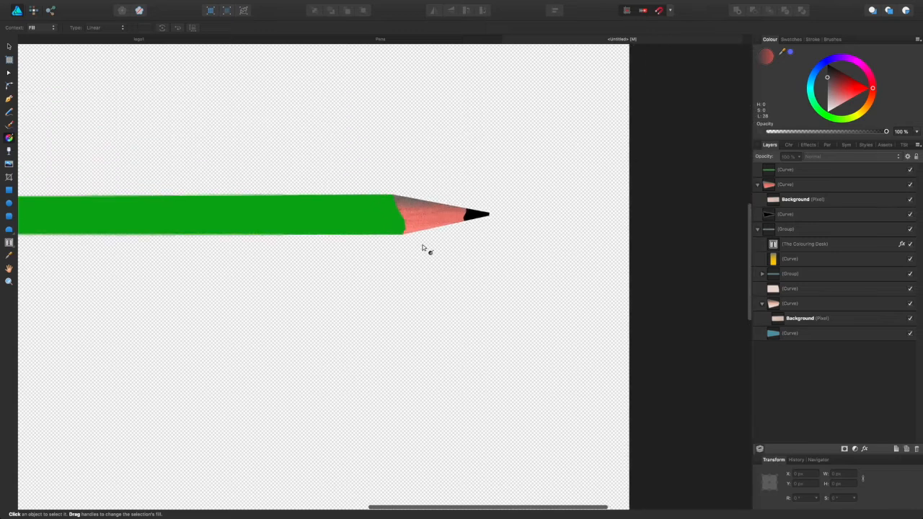
{"action": "scroll", "coordinate": [423, 247], "scroll_direction": "down", "scroll_amount": 3}
{"action": "scroll", "coordinate": [422, 247], "scroll_direction": "up", "scroll_amount": 3}
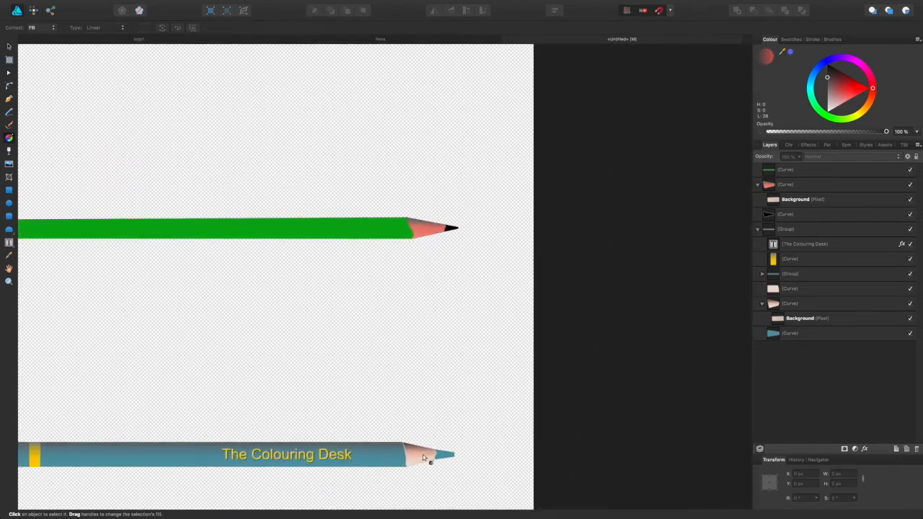
{"action": "left_click", "coordinate": [424, 233]}
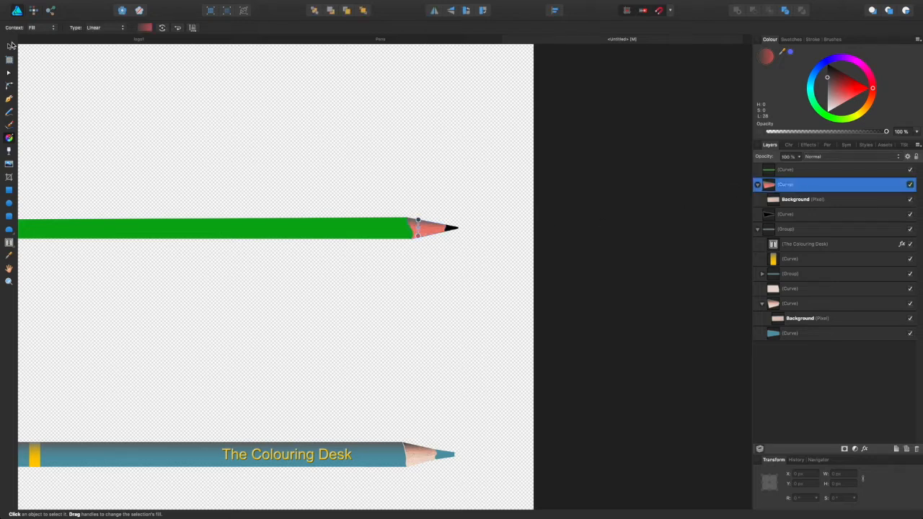
{"action": "left_click", "coordinate": [9, 45]}
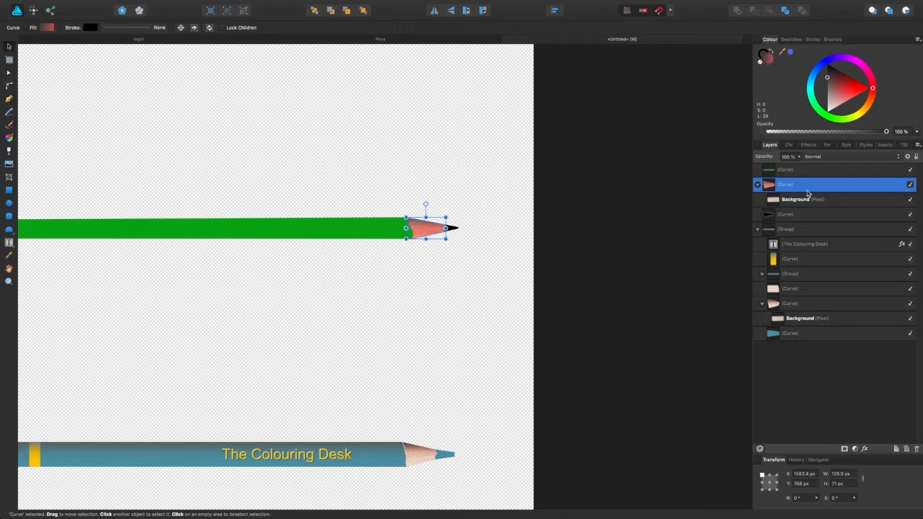
{"action": "left_click", "coordinate": [46, 29]}
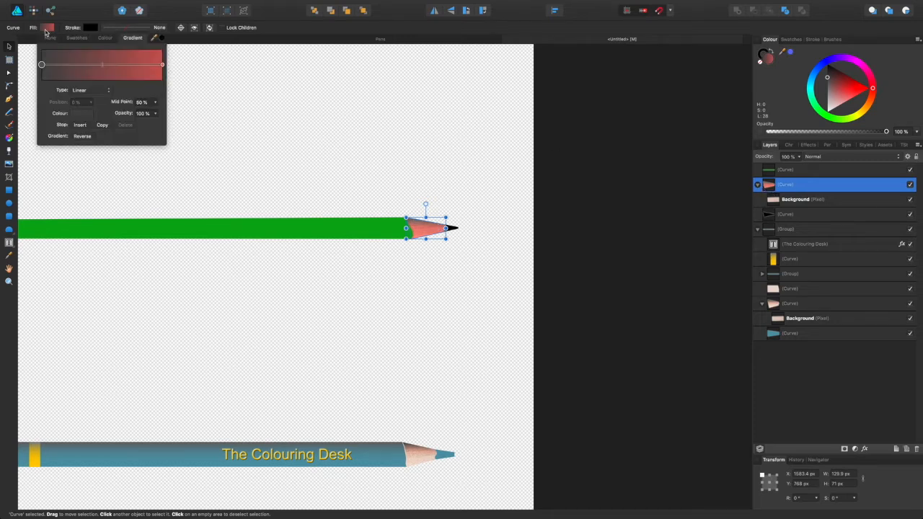
{"action": "left_click", "coordinate": [163, 66]}
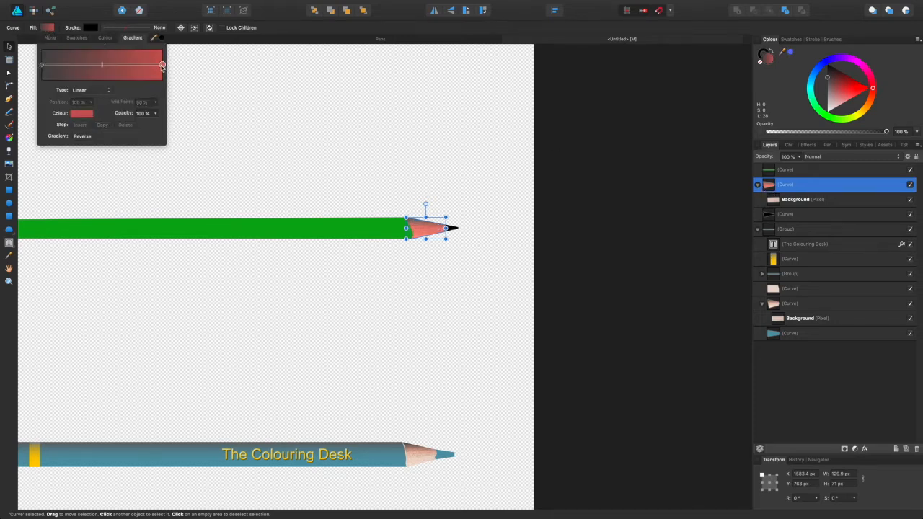
{"action": "left_click", "coordinate": [81, 114]}
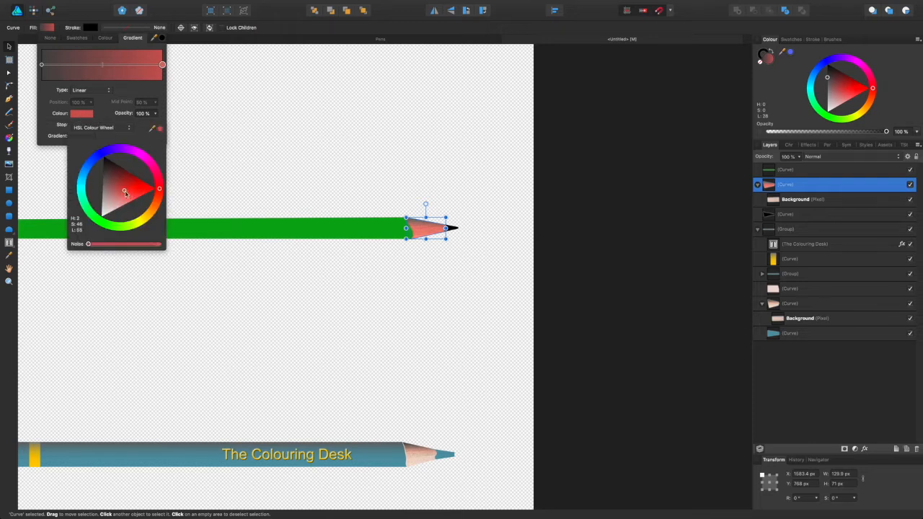
{"action": "left_click_drag", "start_coordinate": [124, 193], "coordinate": [119, 199]}
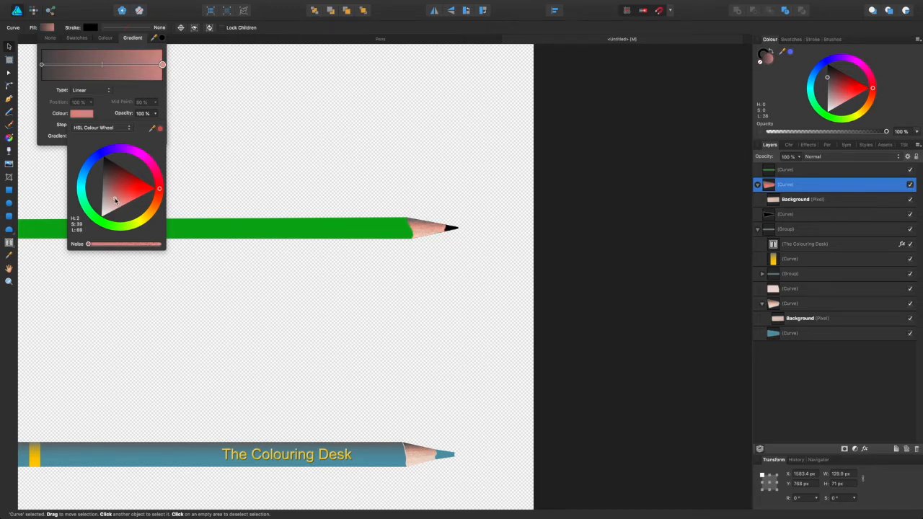
{"action": "left_click_drag", "start_coordinate": [115, 199], "coordinate": [115, 199]}
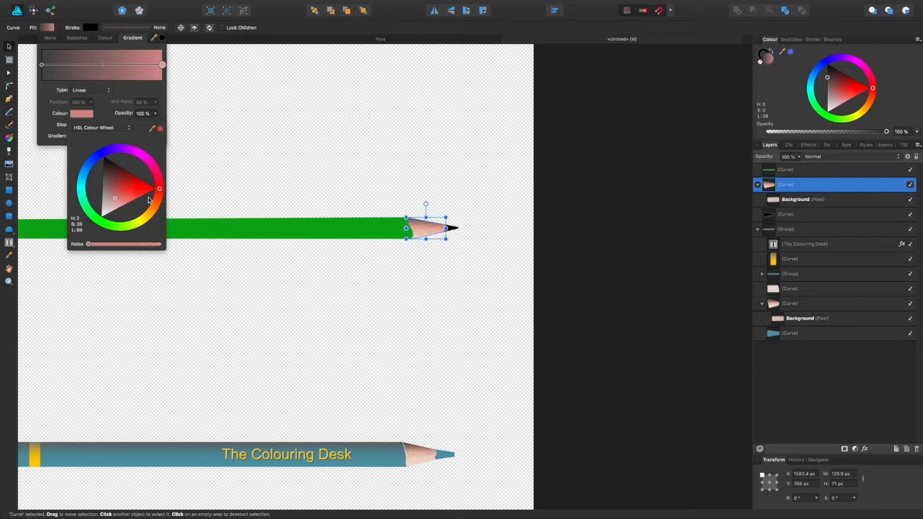
{"action": "left_click", "coordinate": [106, 109]}
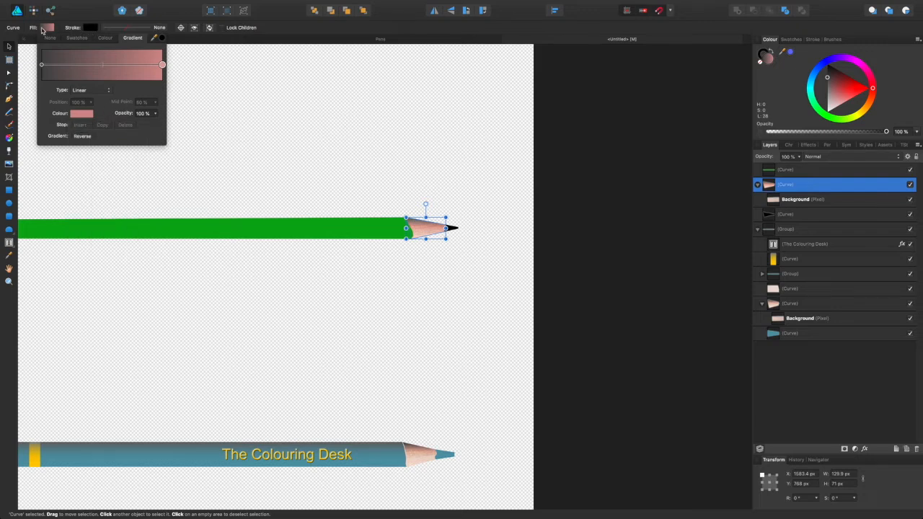
{"action": "left_click", "coordinate": [10, 47]}
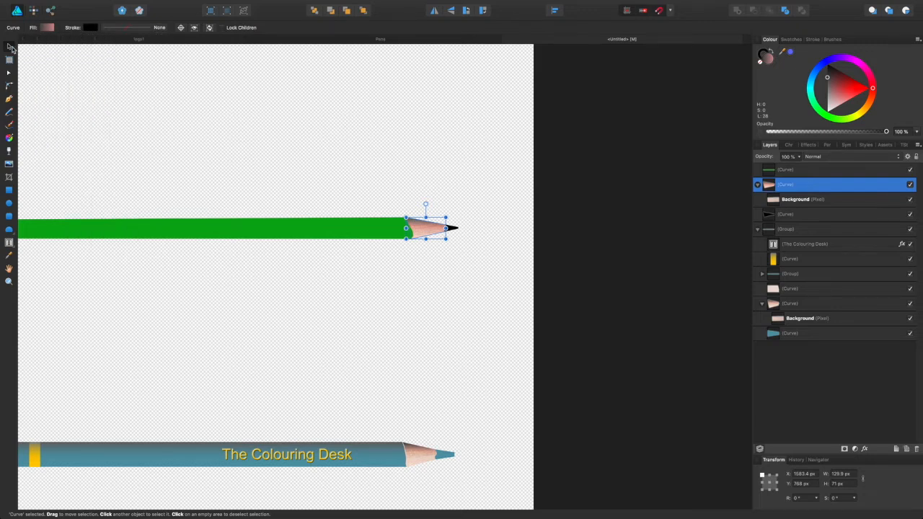
{"action": "left_click", "coordinate": [376, 200]}
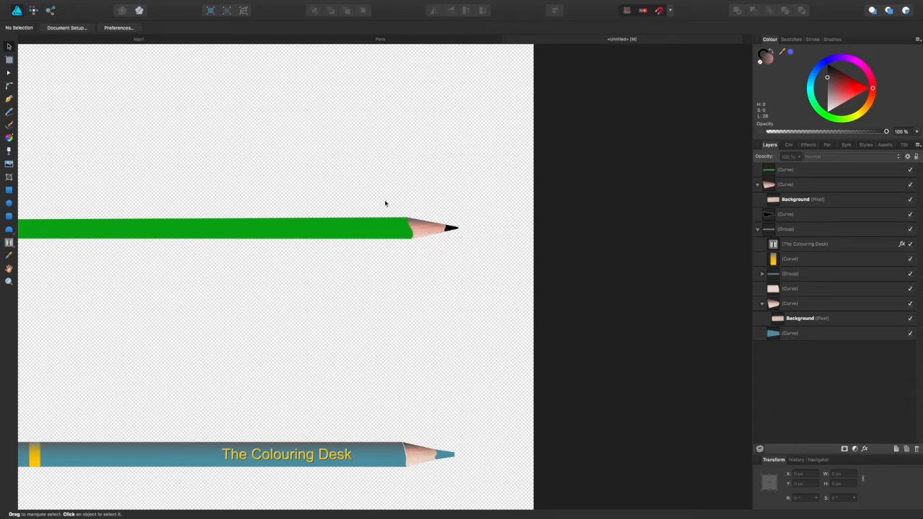
Step: Duplicate the green barrel curve and nudge the lower copy 1 px towards the tip, to X 259.6 px
{"action": "scroll", "coordinate": [390, 214], "scroll_direction": "left", "scroll_amount": 5}
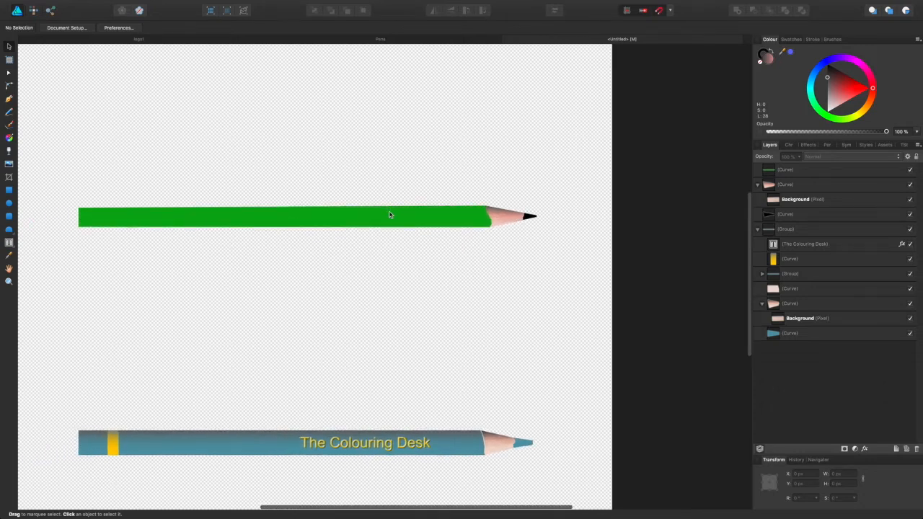
{"action": "scroll", "coordinate": [390, 215], "scroll_direction": "left", "scroll_amount": 1}
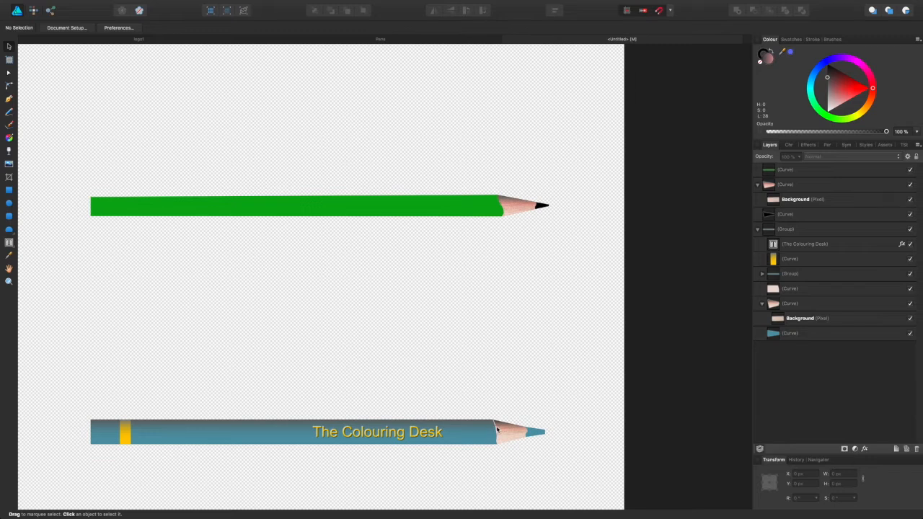
{"action": "scroll", "coordinate": [500, 233], "scroll_direction": "up", "scroll_amount": 5}
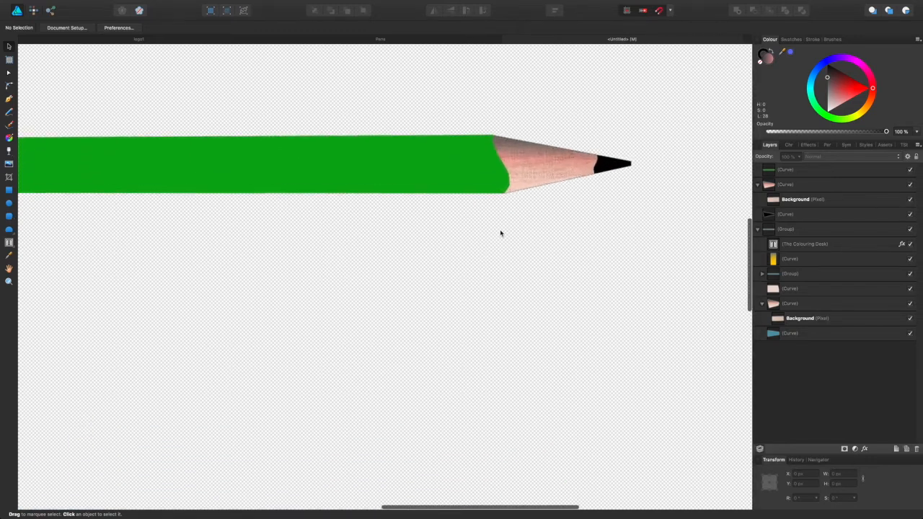
{"action": "scroll", "coordinate": [500, 232], "scroll_direction": "up", "scroll_amount": 5}
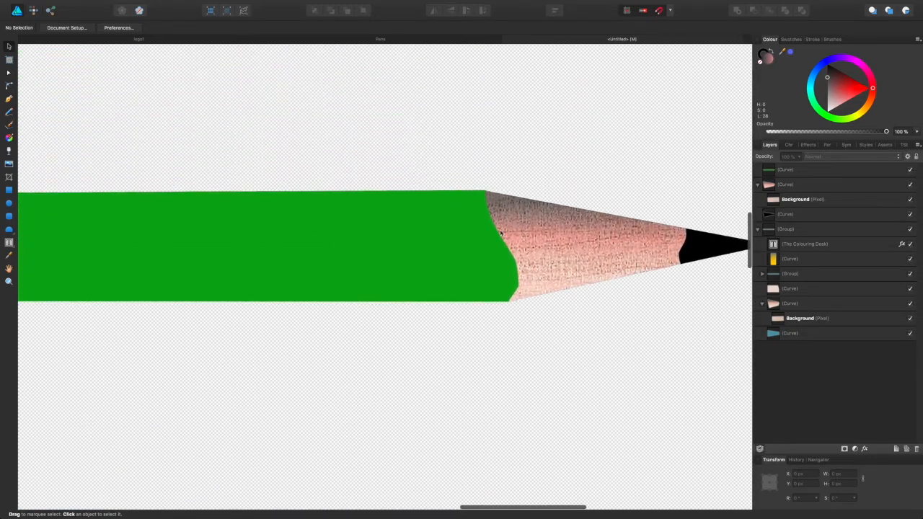
{"action": "left_click", "coordinate": [468, 269]}
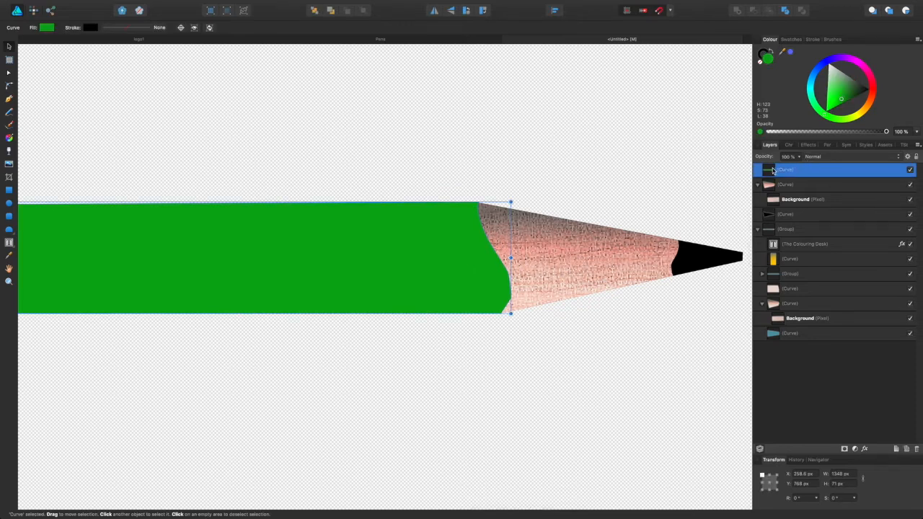
{"action": "key", "text": "super+j"}
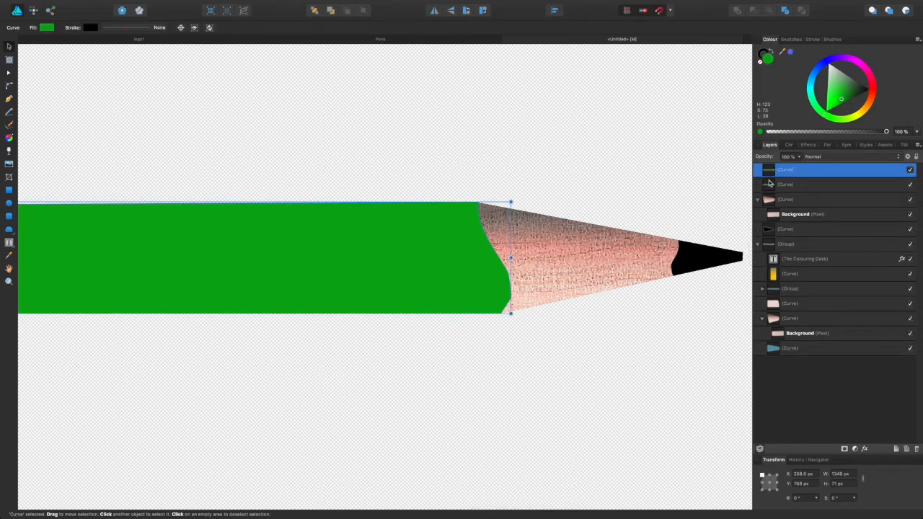
{"action": "left_click", "coordinate": [769, 187]}
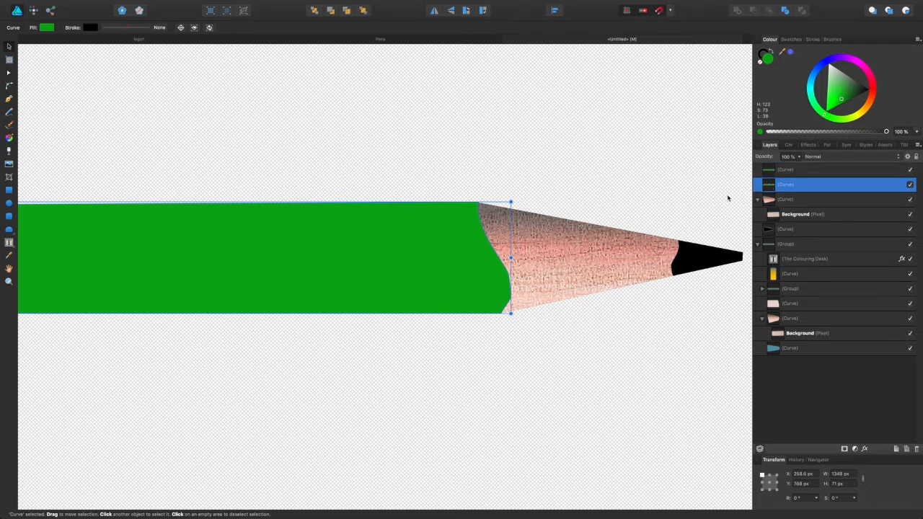
{"action": "key", "text": "Right"}
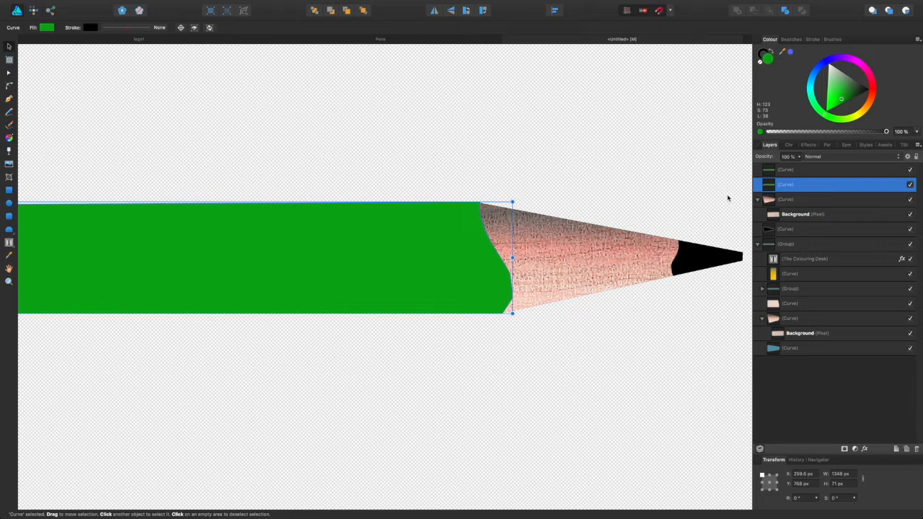
Step: Fill the lower barrel copy with a pink sampled from the wood section, H 9, S 64, L 78
{"action": "left_click", "coordinate": [46, 27]}
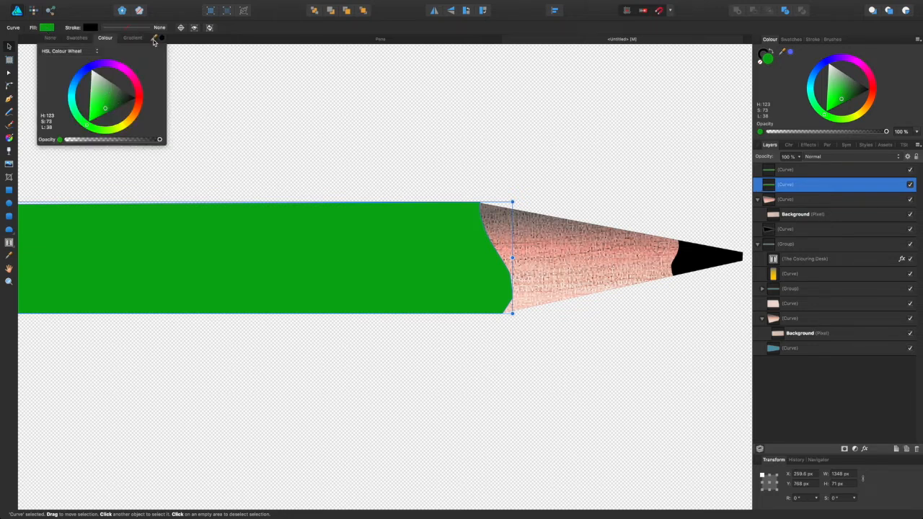
{"action": "mouse_move", "coordinate": [156, 37]}
{"action": "left_mouse_down"}
{"action": "mouse_move", "coordinate": [221, 105]}
{"action": "mouse_move", "coordinate": [564, 250]}
{"action": "mouse_move", "coordinate": [560, 256]}
{"action": "left_mouse_up"}
{"action": "left_click", "coordinate": [162, 38]}
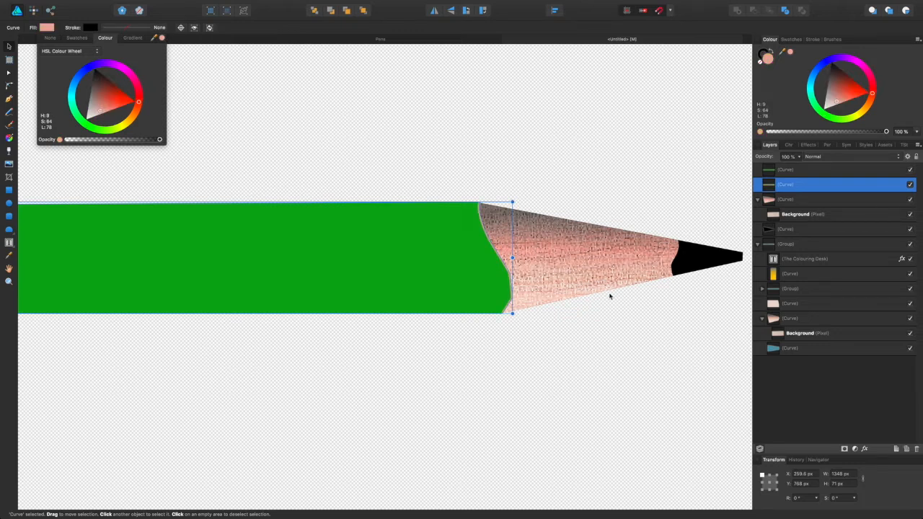
{"action": "left_click", "coordinate": [499, 256]}
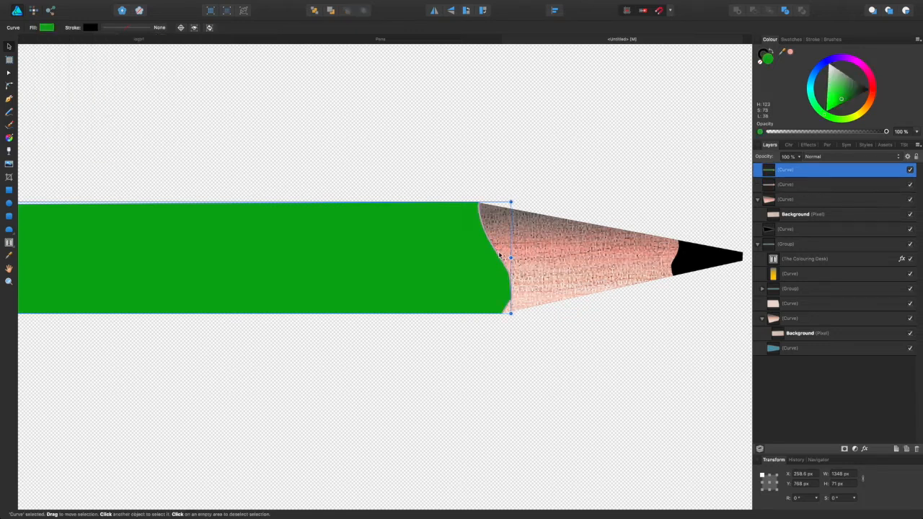
Step: Nudge the pink barrel copy further towards the tip to X 260.6 px and reduce its layer opacity
{"action": "left_click", "coordinate": [772, 187]}
{"action": "key", "text": "Right"}
{"action": "key", "text": "Right"}
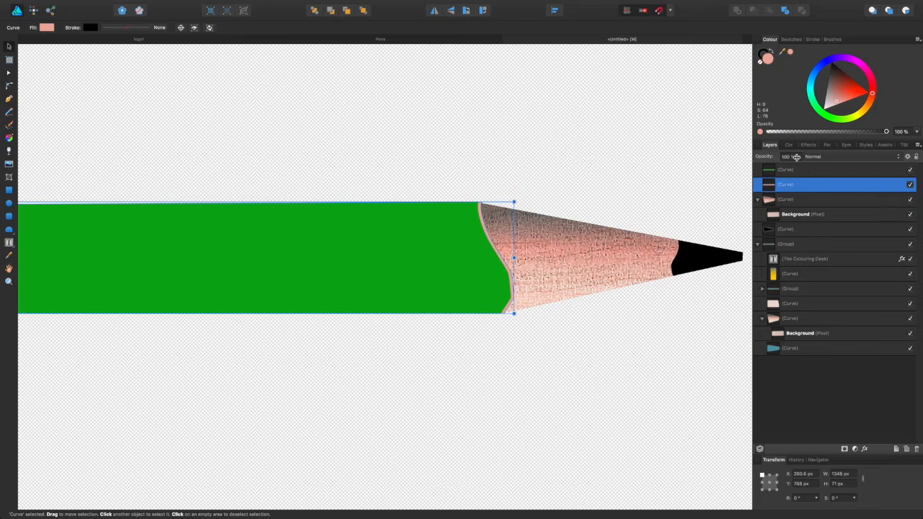
{"action": "left_click", "coordinate": [796, 156]}
{"action": "left_click_drag", "start_coordinate": [799, 169], "coordinate": [762, 174]}
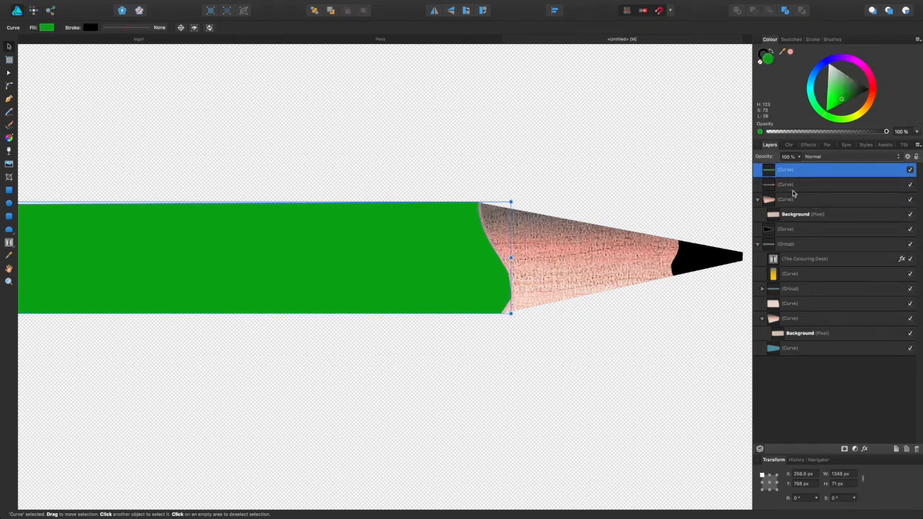
{"action": "left_click", "coordinate": [787, 185]}
{"action": "left_click", "coordinate": [667, 187]}
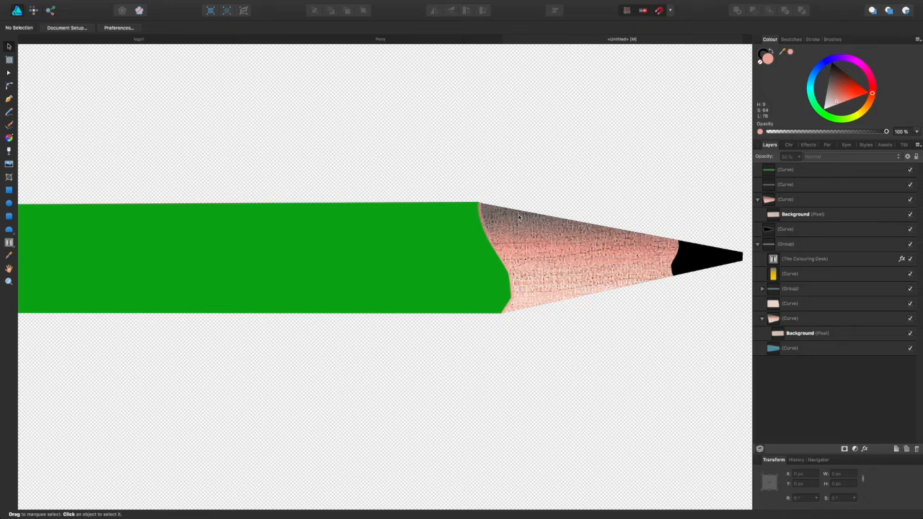
{"action": "scroll", "coordinate": [510, 216], "scroll_direction": "left", "scroll_amount": 5}
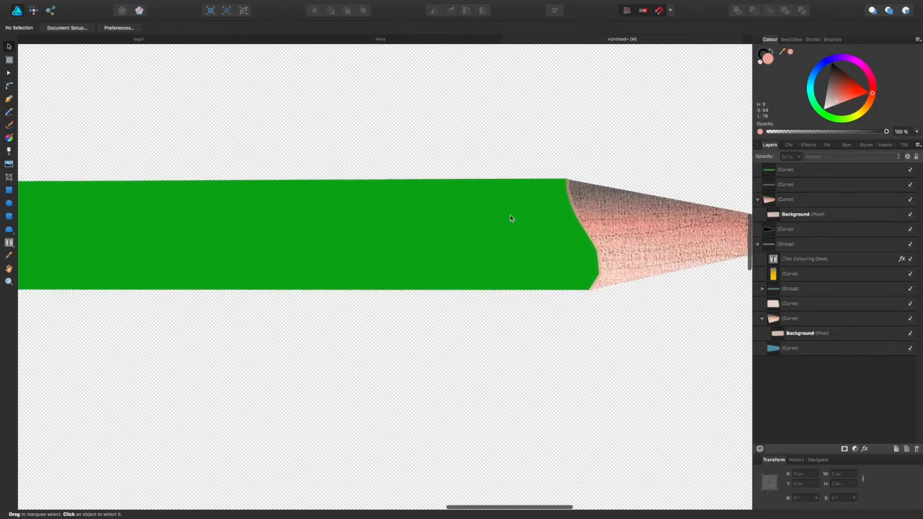
{"action": "scroll", "coordinate": [510, 218], "scroll_direction": "down", "scroll_amount": 5}
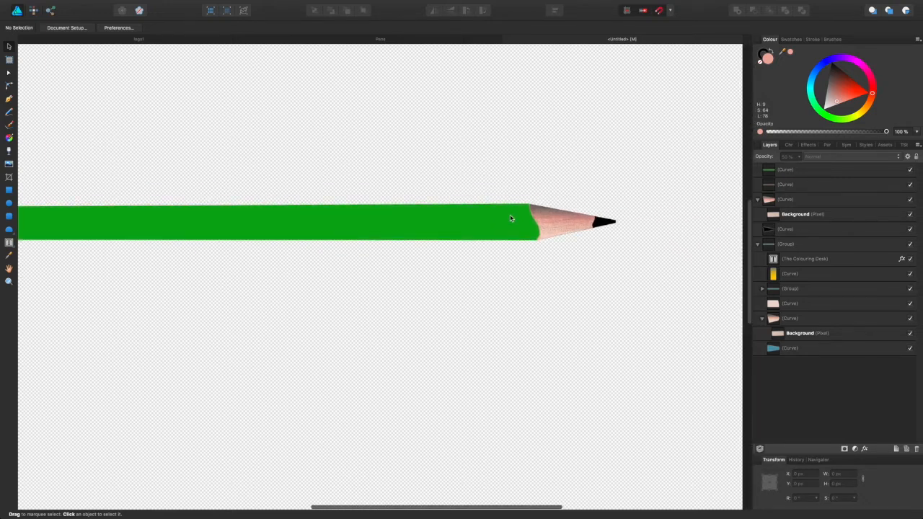
{"action": "scroll", "coordinate": [510, 218], "scroll_direction": "down", "scroll_amount": 2}
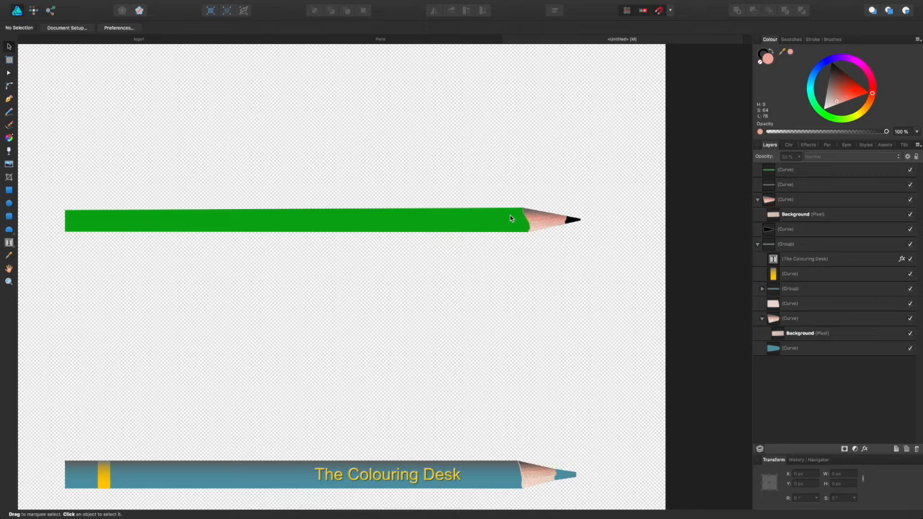
{"action": "scroll", "coordinate": [510, 218], "scroll_direction": "up", "scroll_amount": 6}
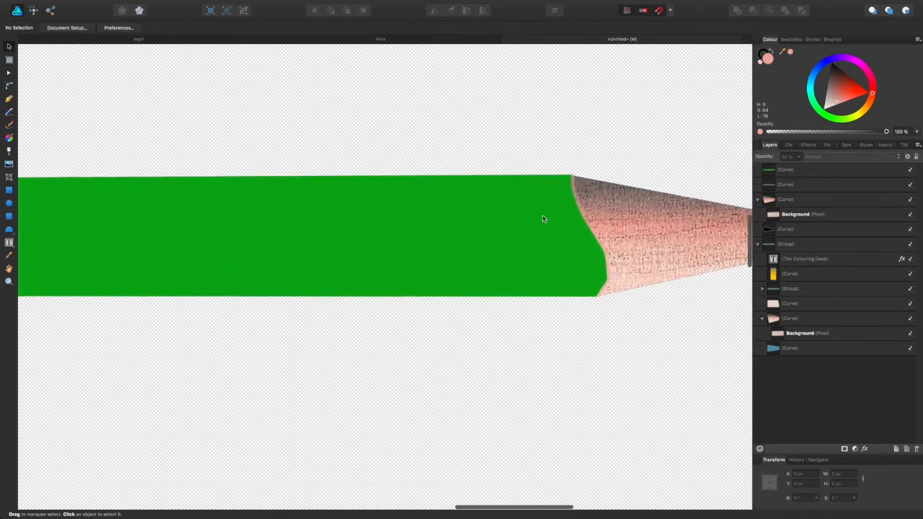
Step: Lighten the fill of the lower barrel copy to a very pale pink at H 9, S 31, L 88
{"action": "left_click", "coordinate": [784, 185]}
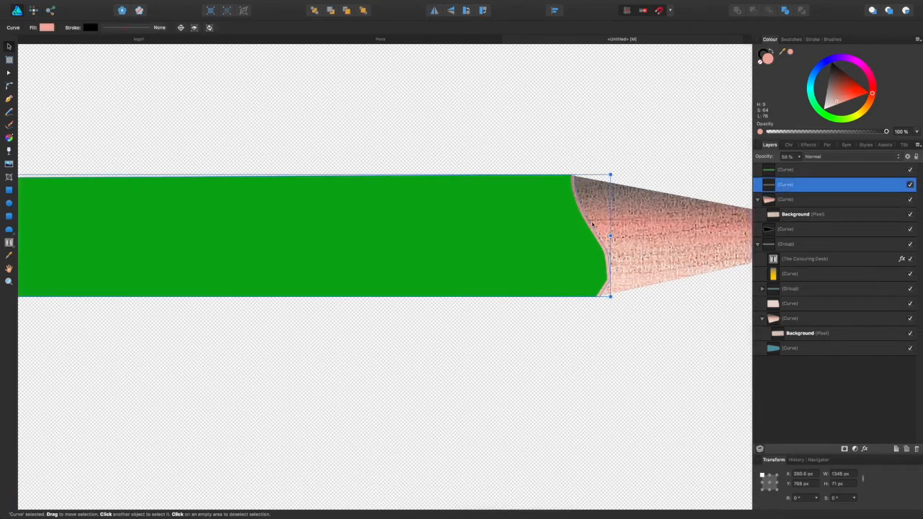
{"action": "left_click", "coordinate": [46, 28]}
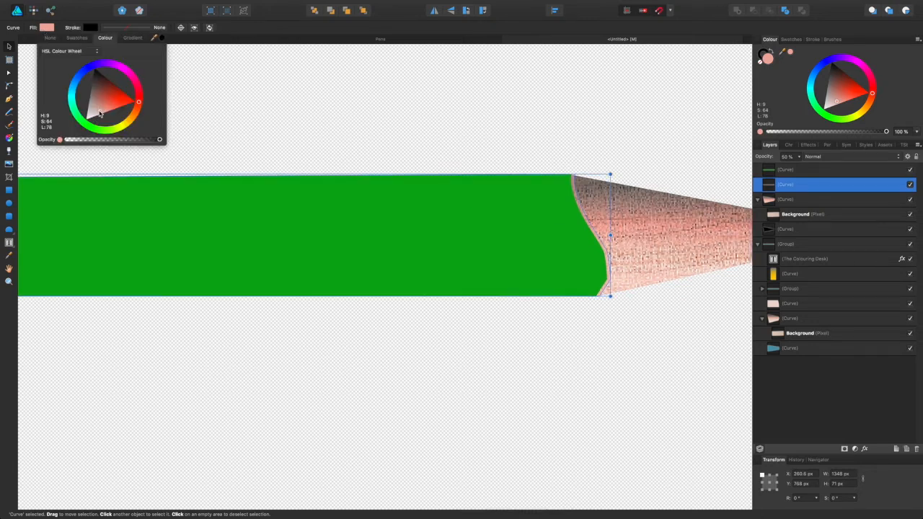
{"action": "left_click_drag", "start_coordinate": [99, 113], "coordinate": [92, 117]}
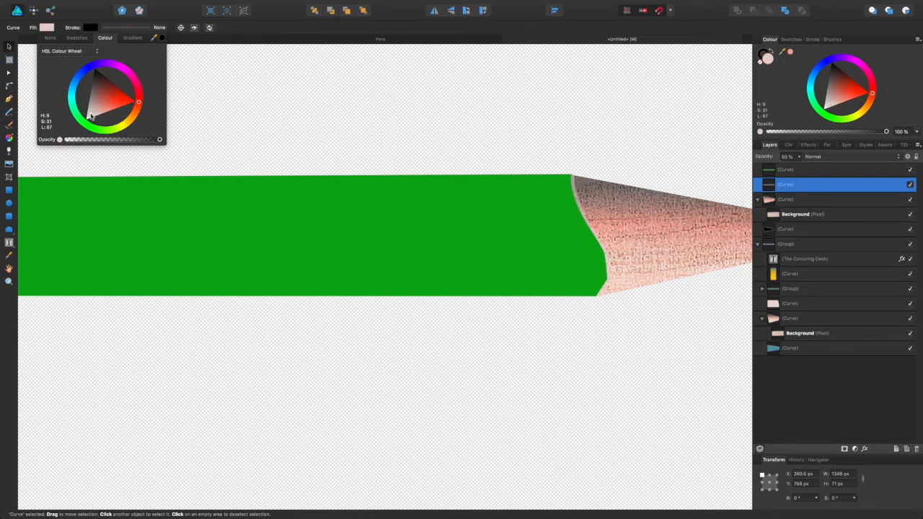
{"action": "left_click", "coordinate": [435, 130]}
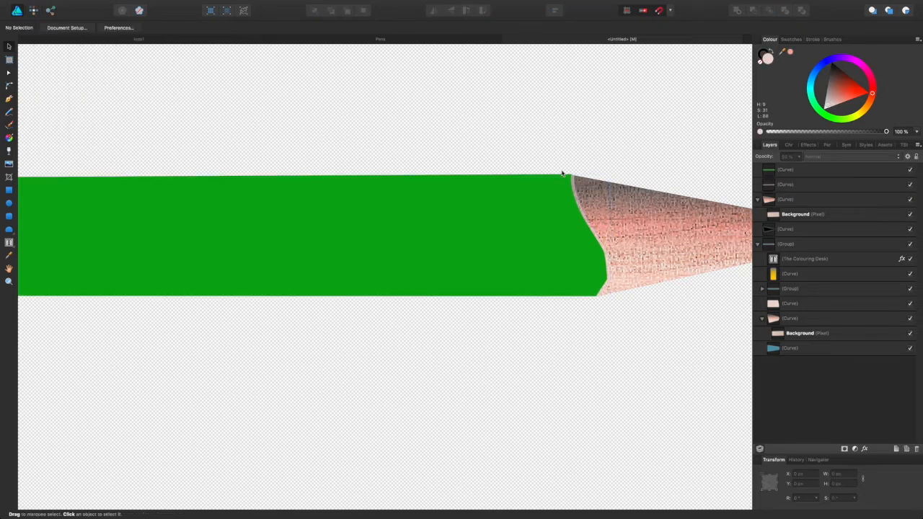
Step: Fill the black lead curve with the green sampled from the barrel, H 123, S 73, L 38
{"action": "left_click", "coordinate": [516, 201]}
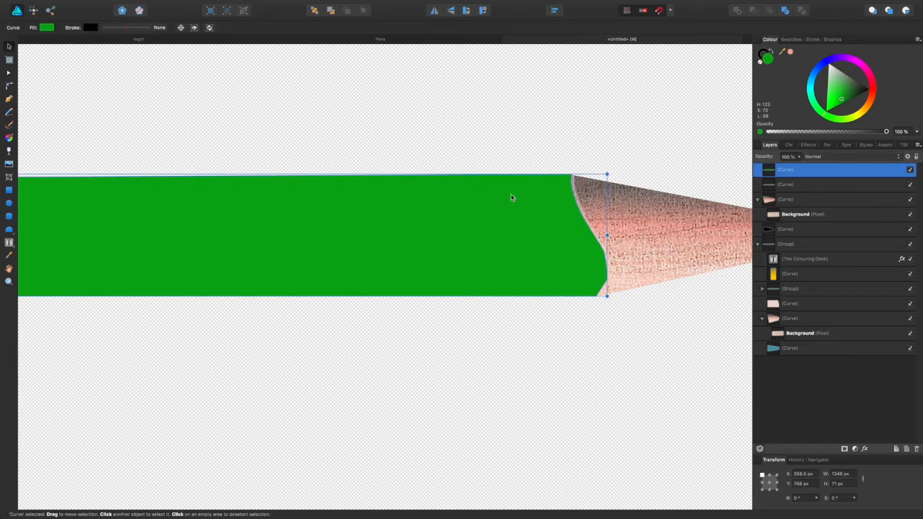
{"action": "scroll", "coordinate": [511, 197], "scroll_direction": "right", "scroll_amount": 5}
{"action": "scroll", "coordinate": [512, 197], "scroll_direction": "right", "scroll_amount": 3}
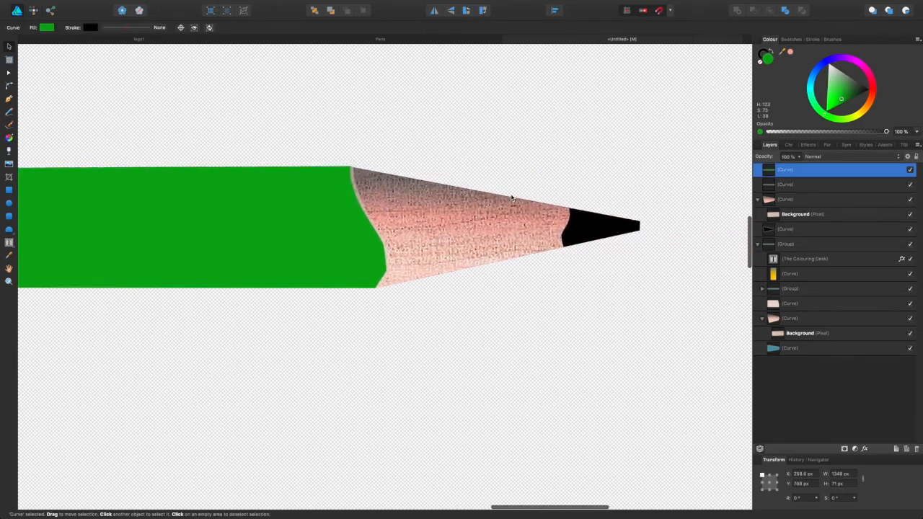
{"action": "left_click", "coordinate": [603, 236]}
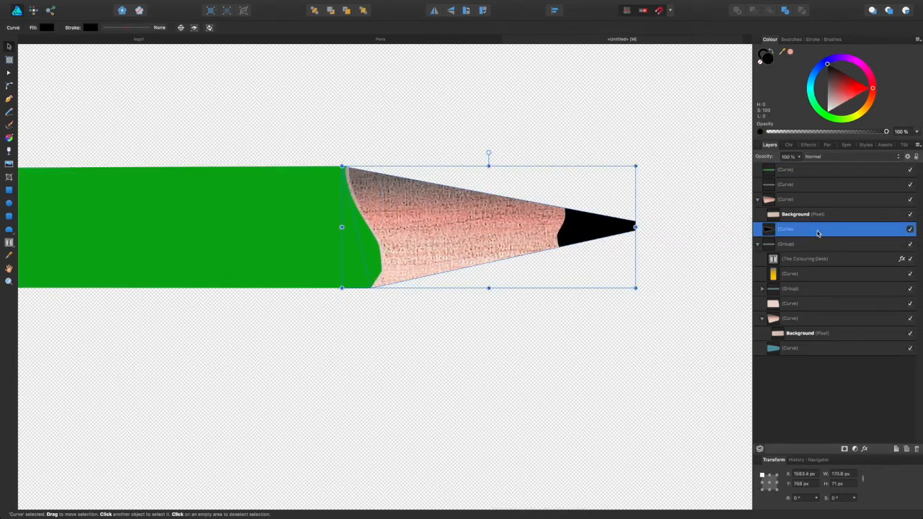
{"action": "left_click", "coordinate": [758, 200]}
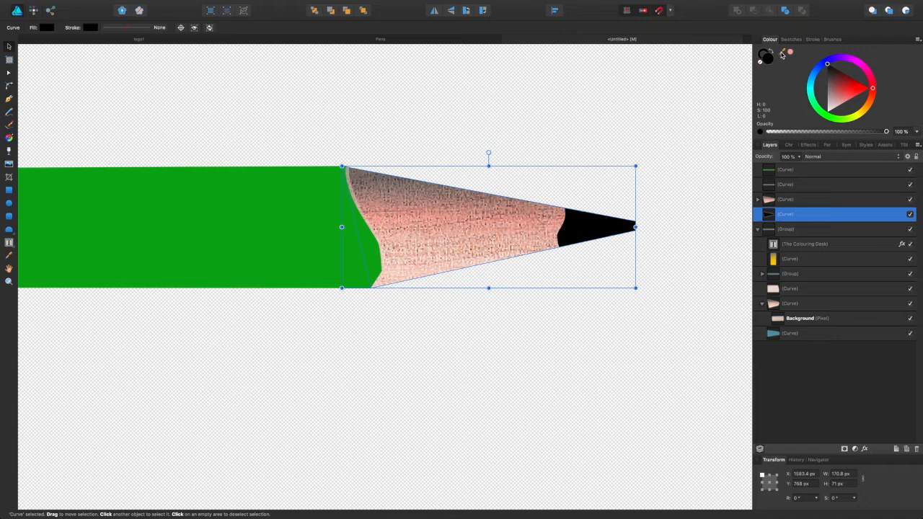
{"action": "mouse_move", "coordinate": [784, 55]}
{"action": "left_mouse_down"}
{"action": "mouse_move", "coordinate": [603, 128]}
{"action": "mouse_move", "coordinate": [286, 199]}
{"action": "left_mouse_up"}
{"action": "left_click", "coordinate": [792, 55]}
{"action": "left_click", "coordinate": [616, 166]}
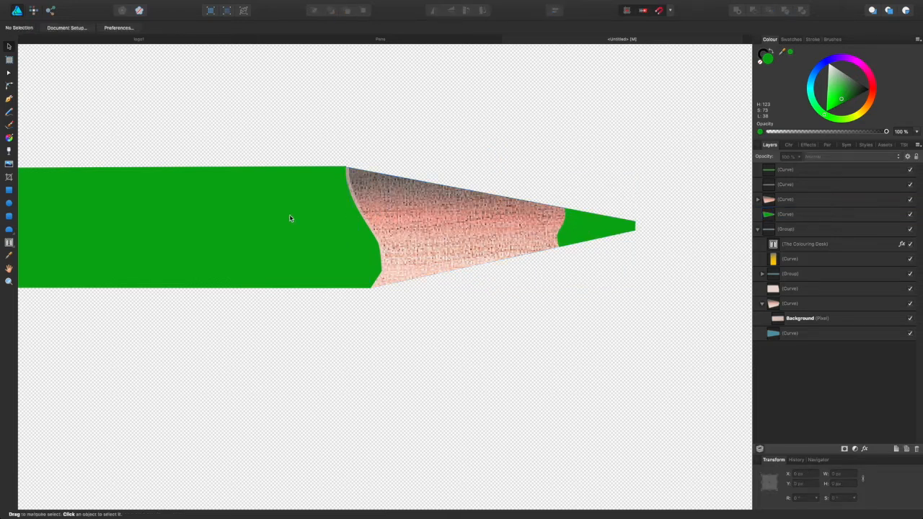
Step: Apply a vertical linear gradient to the green barrel, from H 123, S 73, L 38 at the upper edge to L 60 at mid-height
{"action": "scroll", "coordinate": [356, 229], "scroll_direction": "up", "scroll_amount": 3}
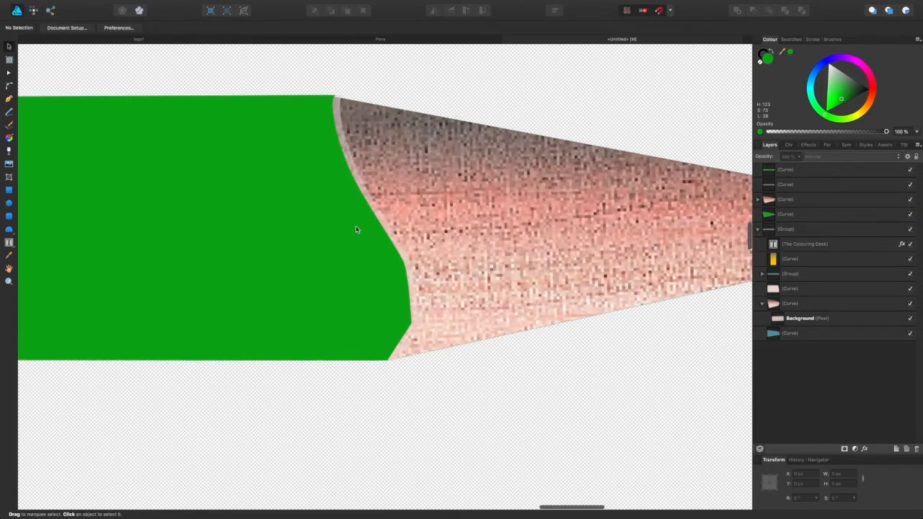
{"action": "scroll", "coordinate": [356, 230], "scroll_direction": "down", "scroll_amount": 8}
{"action": "scroll", "coordinate": [356, 229], "scroll_direction": "down", "scroll_amount": 1}
{"action": "scroll", "coordinate": [356, 229], "scroll_direction": "left", "scroll_amount": 5}
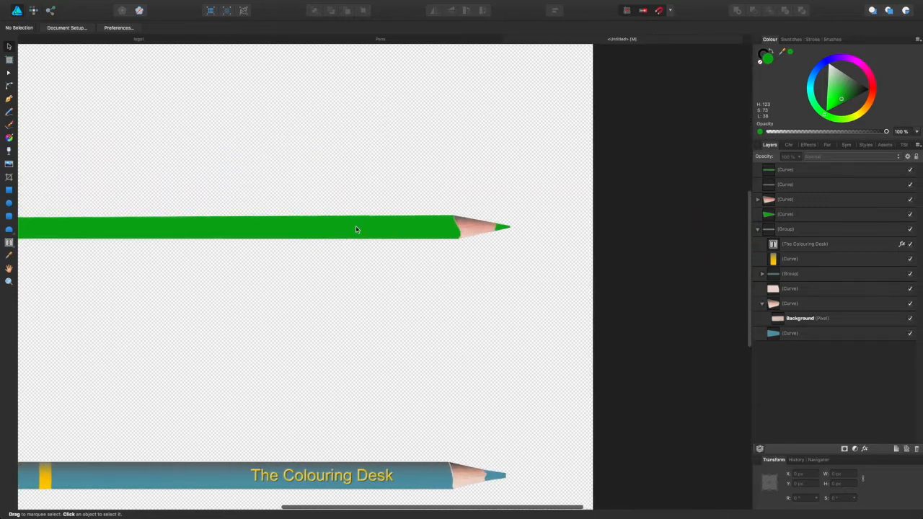
{"action": "scroll", "coordinate": [355, 229], "scroll_direction": "down", "scroll_amount": 4}
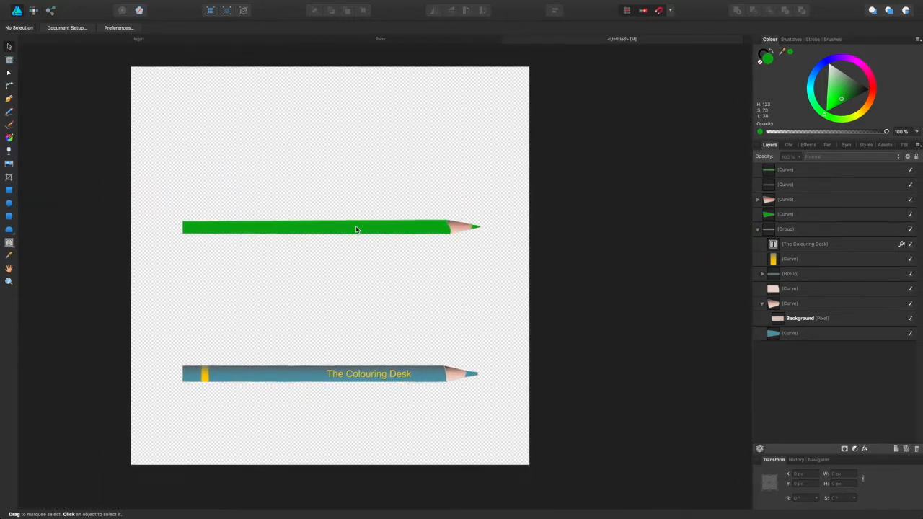
{"action": "scroll", "coordinate": [356, 229], "scroll_direction": "up", "scroll_amount": 2}
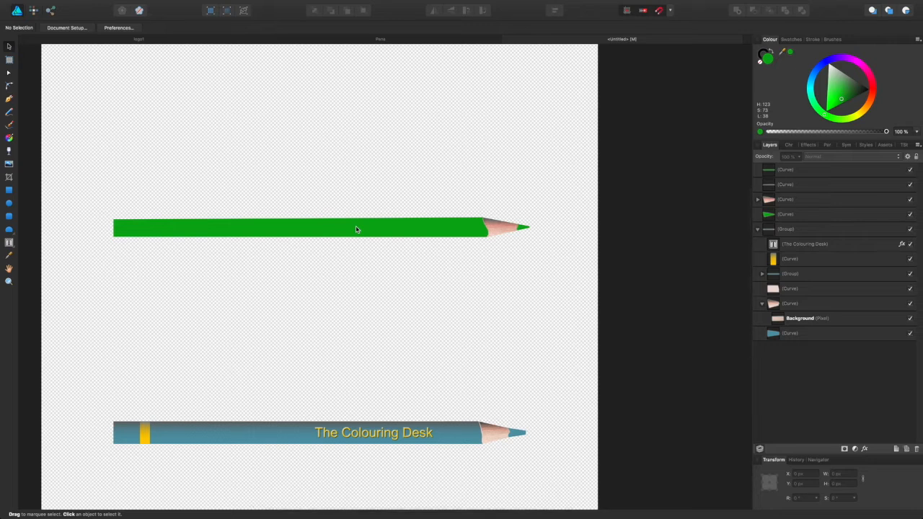
{"action": "left_click", "coordinate": [398, 235]}
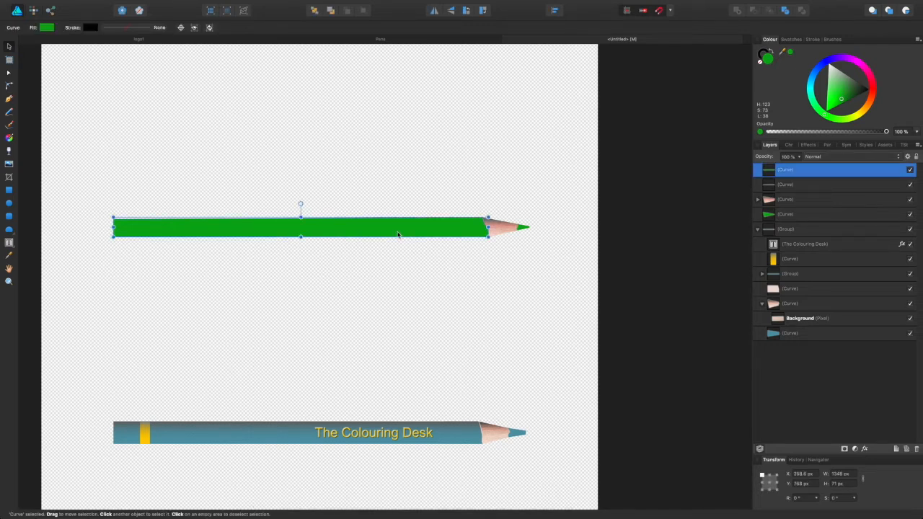
{"action": "scroll", "coordinate": [367, 231], "scroll_direction": "down", "scroll_amount": 3}
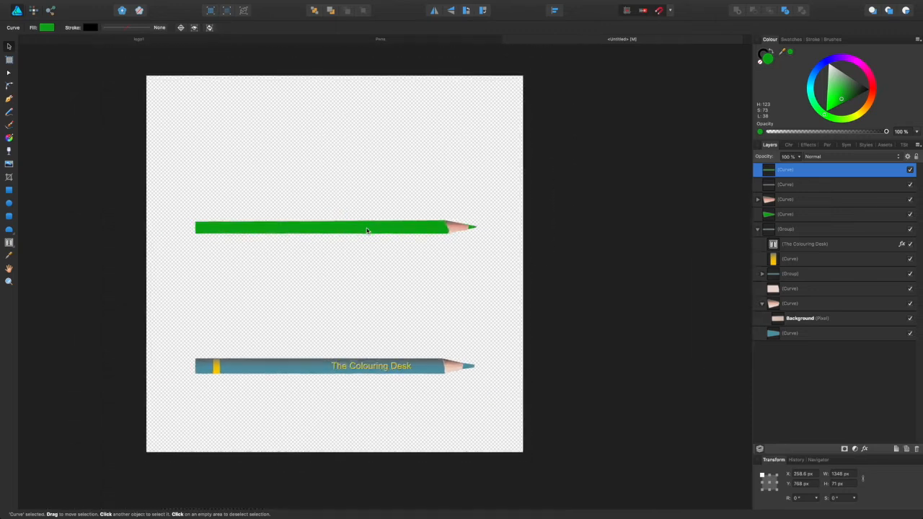
{"action": "scroll", "coordinate": [367, 231], "scroll_direction": "up", "scroll_amount": 6}
{"action": "scroll", "coordinate": [366, 231], "scroll_direction": "up", "scroll_amount": 2}
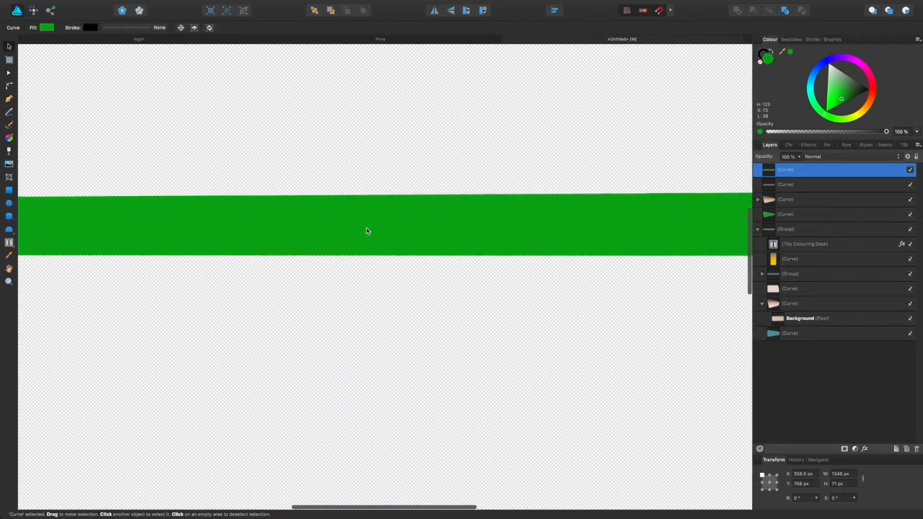
{"action": "left_click", "coordinate": [9, 138]}
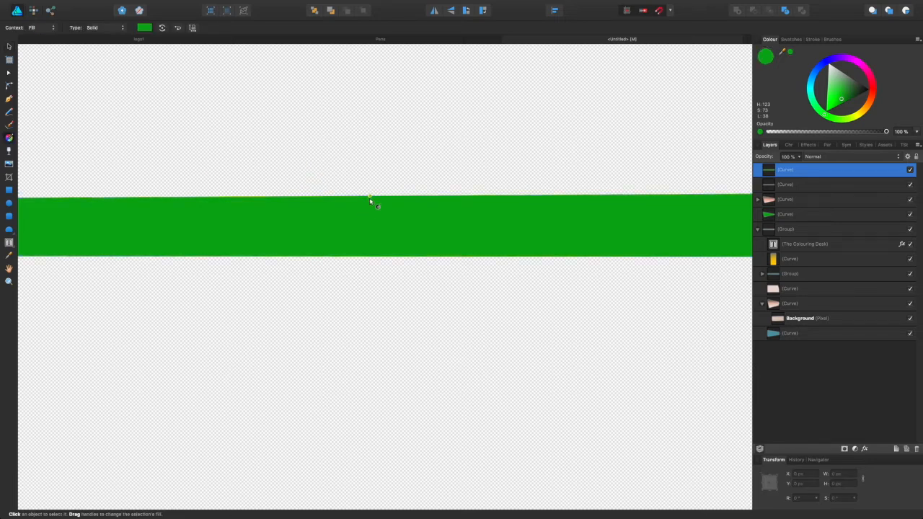
{"action": "left_click_drag", "start_coordinate": [369, 197], "coordinate": [369, 226]}
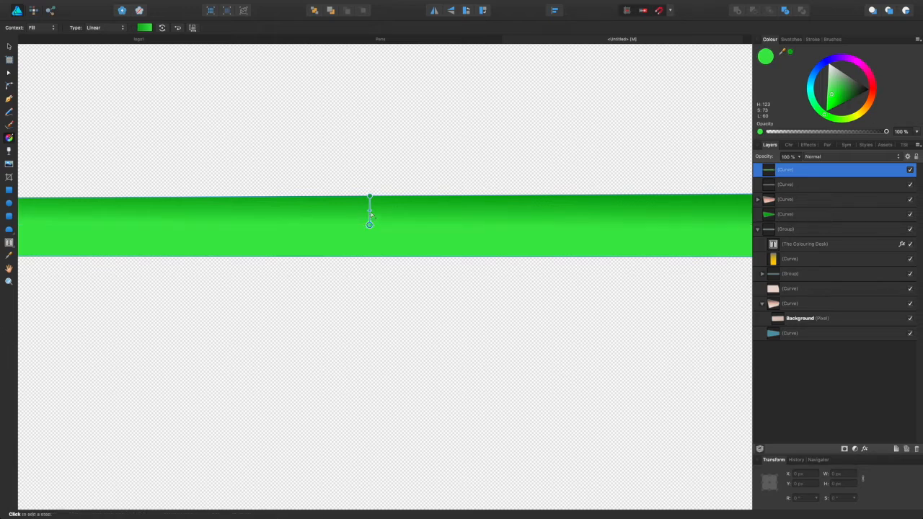
Step: Extend the barrel gradient's end point to the lower edge, keeping the gradient vertical
{"action": "mouse_move", "coordinate": [370, 210]}
{"action": "left_mouse_down"}
{"action": "mouse_move", "coordinate": [370, 219]}
{"action": "mouse_move", "coordinate": [370, 211]}
{"action": "left_mouse_up"}
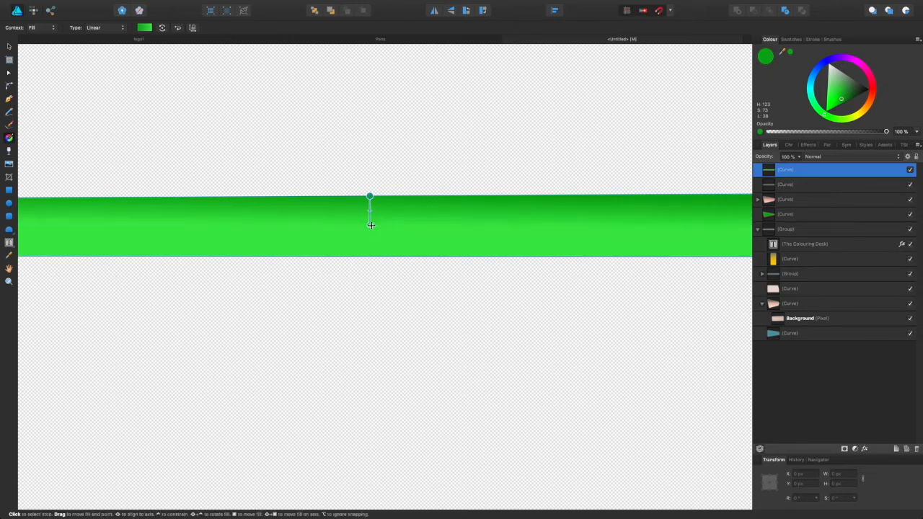
{"action": "mouse_move", "coordinate": [370, 224]}
{"action": "left_mouse_down"}
{"action": "mouse_move", "coordinate": [369, 256]}
{"action": "mouse_move", "coordinate": [369, 221]}
{"action": "left_mouse_up"}
{"action": "scroll", "coordinate": [426, 239], "scroll_direction": "down", "scroll_amount": 1}
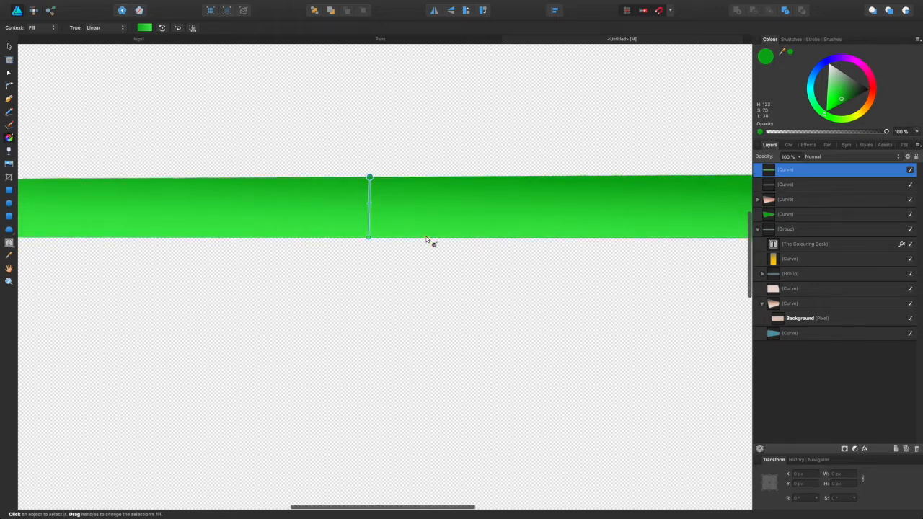
{"action": "scroll", "coordinate": [426, 239], "scroll_direction": "down", "scroll_amount": 5}
{"action": "scroll", "coordinate": [426, 240], "scroll_direction": "up", "scroll_amount": 1}
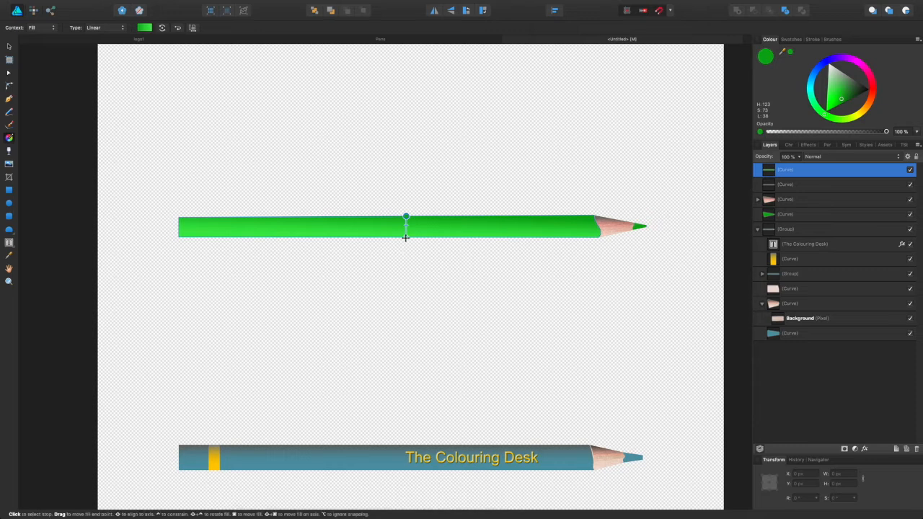
{"action": "mouse_move", "coordinate": [406, 237]}
{"action": "left_mouse_down"}
{"action": "mouse_move", "coordinate": [392, 238]}
{"action": "mouse_move", "coordinate": [420, 238]}
{"action": "mouse_move", "coordinate": [408, 239]}
{"action": "left_mouse_up"}
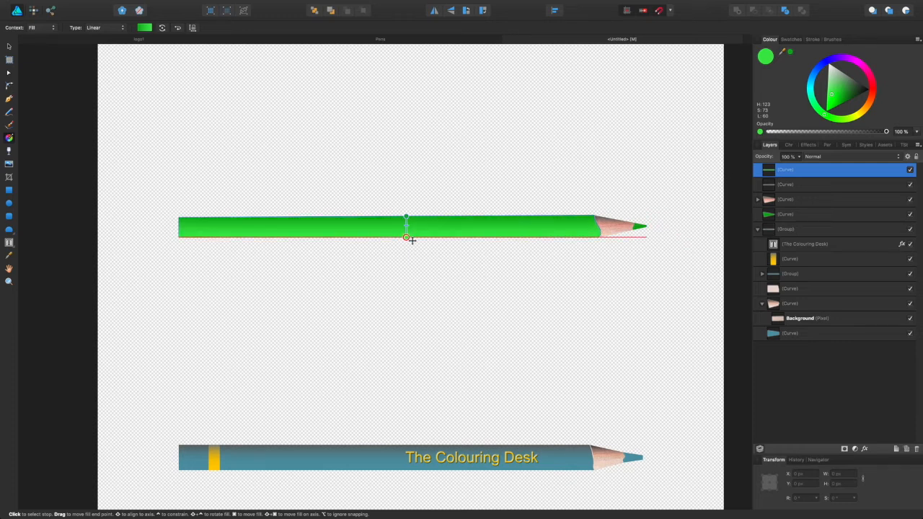
{"action": "left_click", "coordinate": [436, 261]}
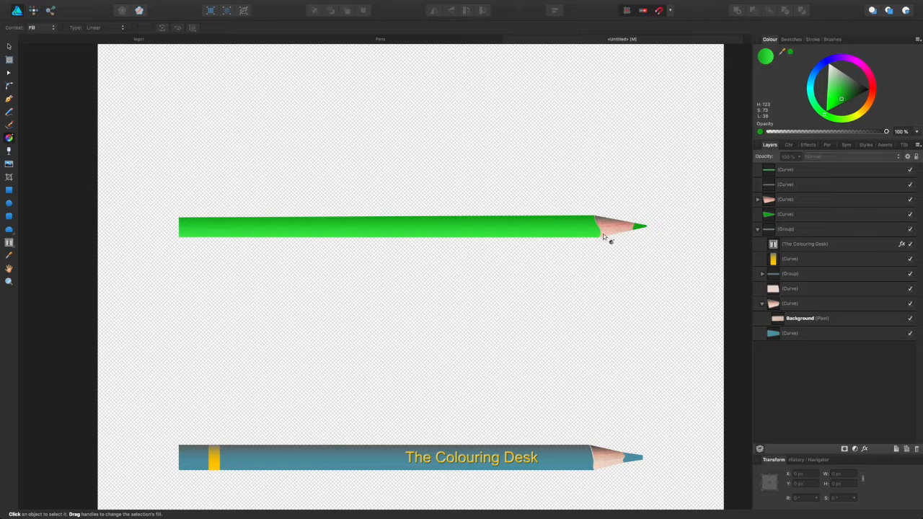
Step: Draw a rectangular band about 41 px wide and 63 px high across the green barrel near its blunt end
{"action": "scroll", "coordinate": [496, 261], "scroll_direction": "down", "scroll_amount": 1}
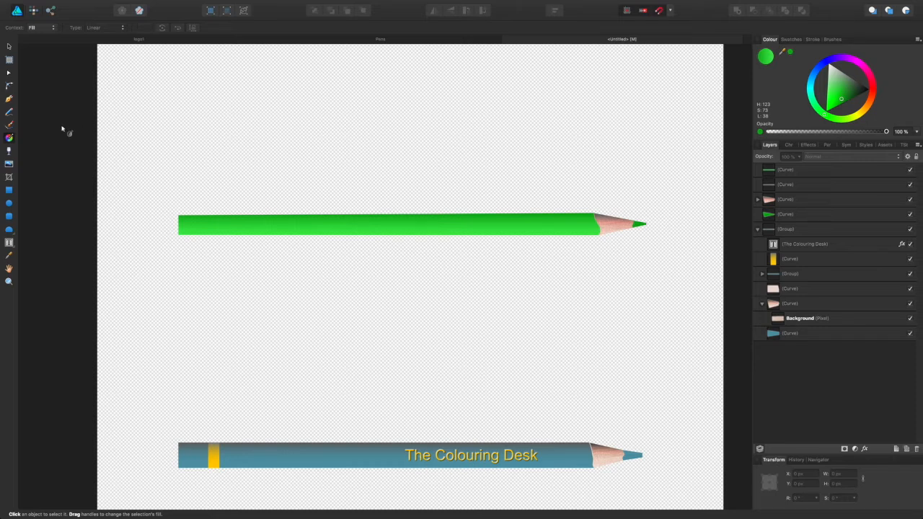
{"action": "scroll", "coordinate": [190, 197], "scroll_direction": "left", "scroll_amount": 5}
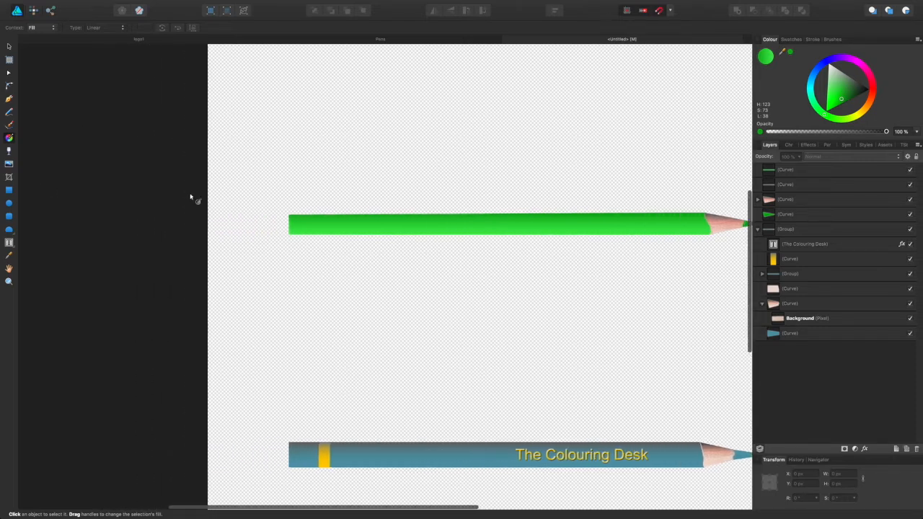
{"action": "scroll", "coordinate": [190, 197], "scroll_direction": "left", "scroll_amount": 2}
{"action": "scroll", "coordinate": [191, 197], "scroll_direction": "up", "scroll_amount": 3}
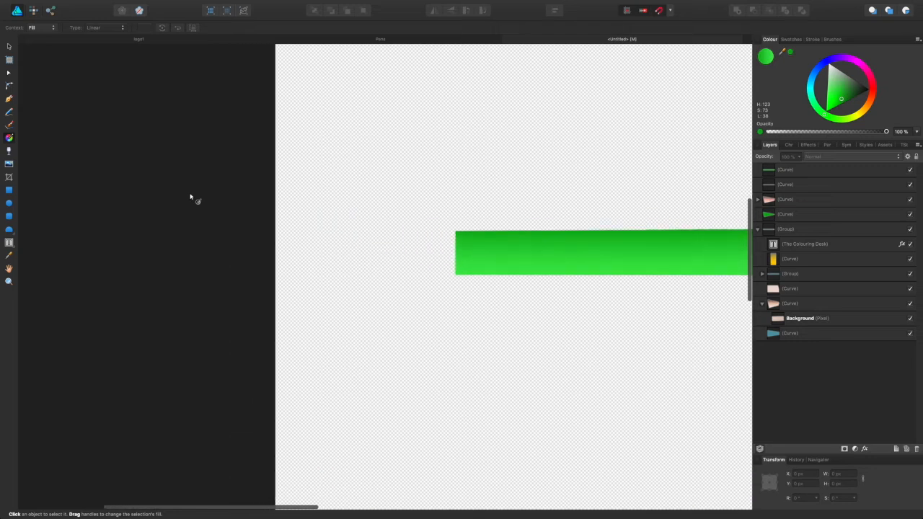
{"action": "scroll", "coordinate": [470, 228], "scroll_direction": "right", "scroll_amount": 6}
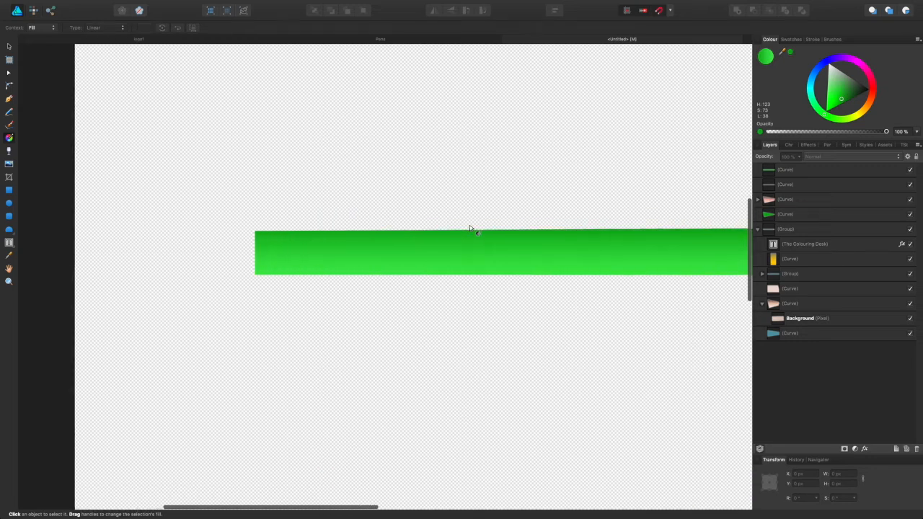
{"action": "left_click", "coordinate": [9, 191]}
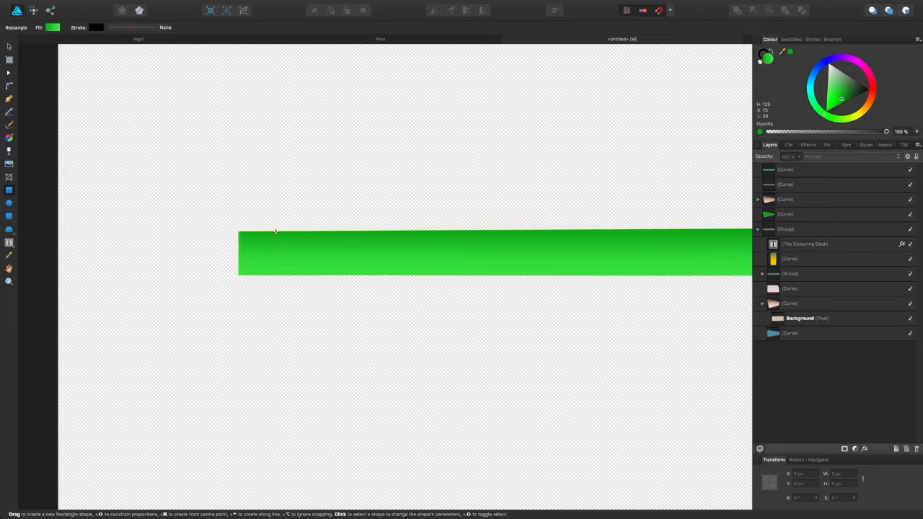
{"action": "left_click_drag", "start_coordinate": [302, 261], "coordinate": [305, 275]}
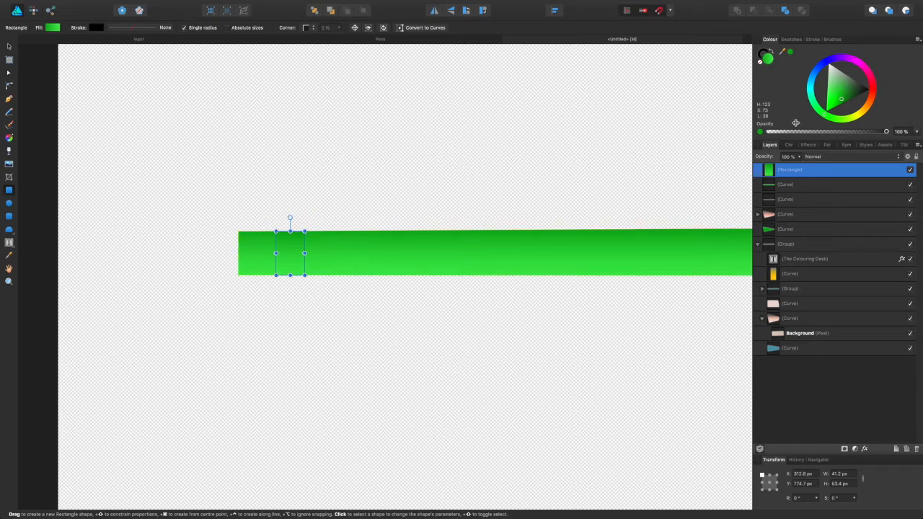
Step: Fill the band with yellow at H 60, S 77, L 46
{"action": "left_click_drag", "start_coordinate": [825, 114], "coordinate": [865, 127]}
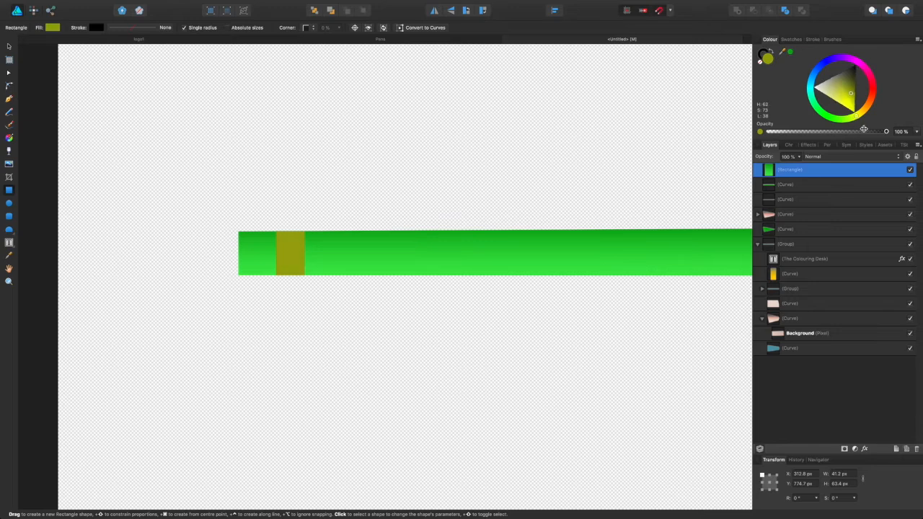
{"action": "left_click_drag", "start_coordinate": [850, 94], "coordinate": [852, 103]}
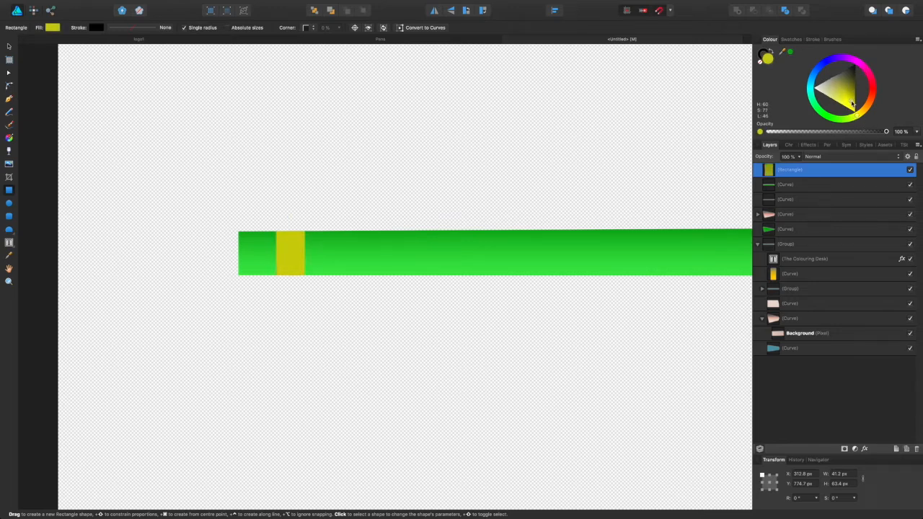
{"action": "scroll", "coordinate": [307, 255], "scroll_direction": "right", "scroll_amount": 1}
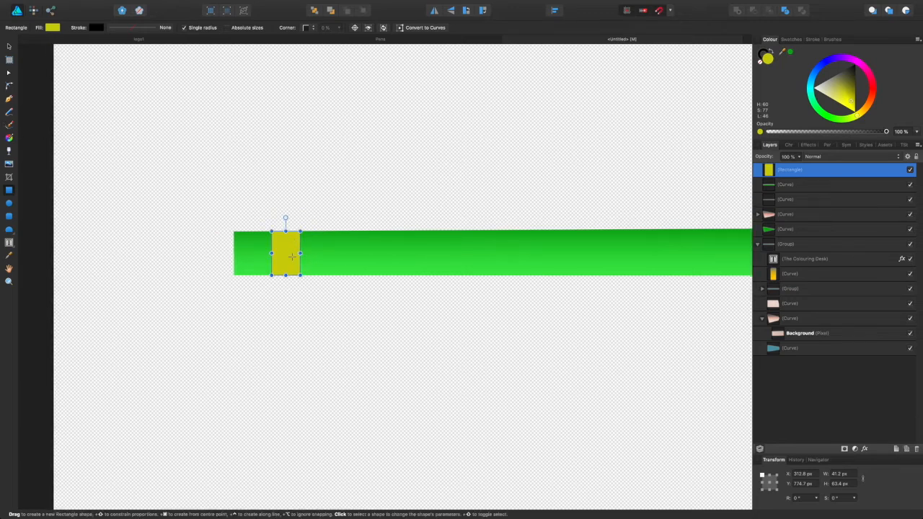
Step: Apply a linear gradient to the yellow band, running from grey at H 0, S 0, L 47 to the existing yellow
{"action": "left_click", "coordinate": [53, 28]}
{"action": "left_click", "coordinate": [133, 39]}
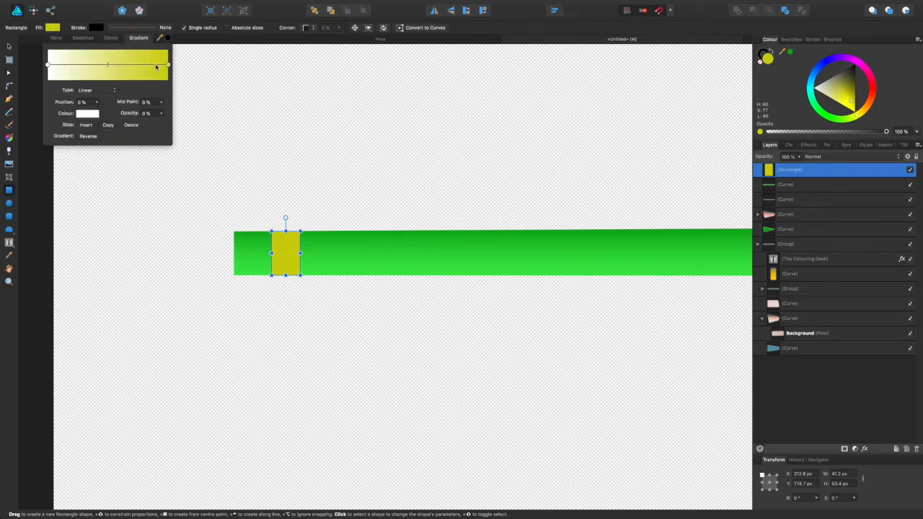
{"action": "left_click", "coordinate": [168, 65]}
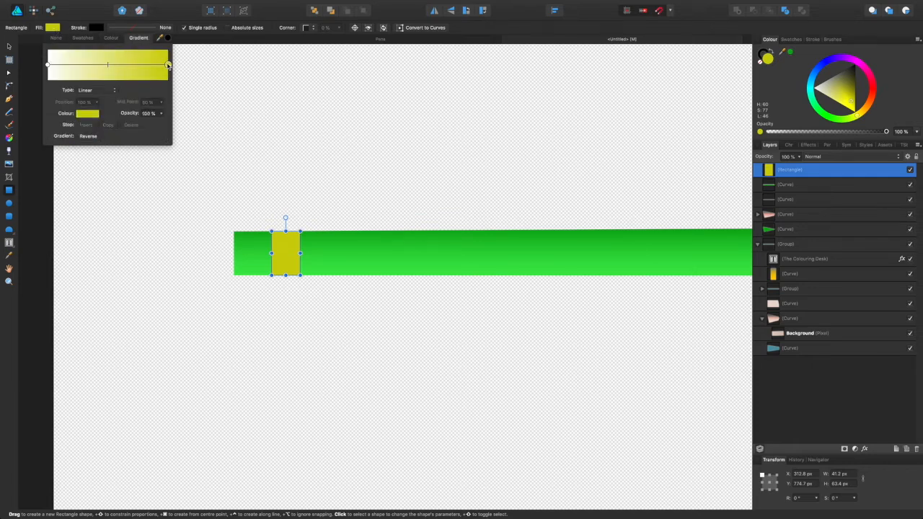
{"action": "left_click", "coordinate": [49, 65]}
{"action": "left_click", "coordinate": [88, 115]}
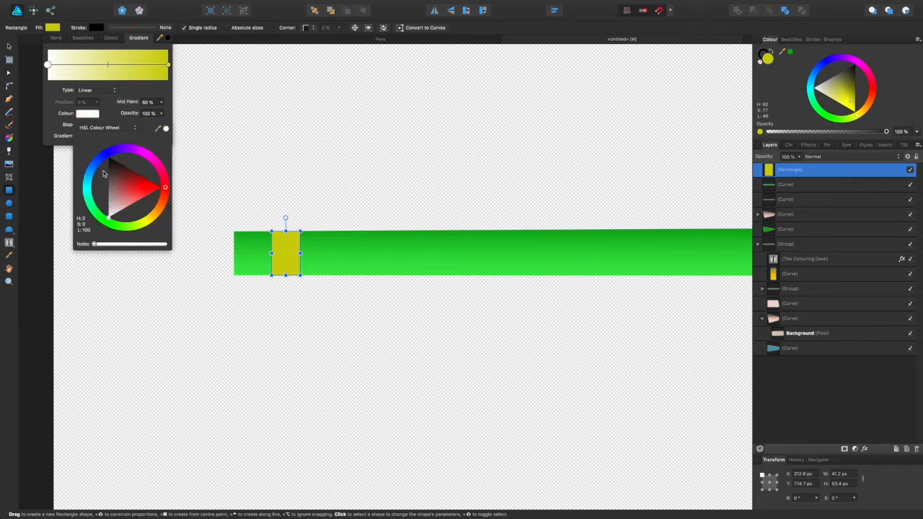
{"action": "left_click_drag", "start_coordinate": [108, 163], "coordinate": [104, 188]}
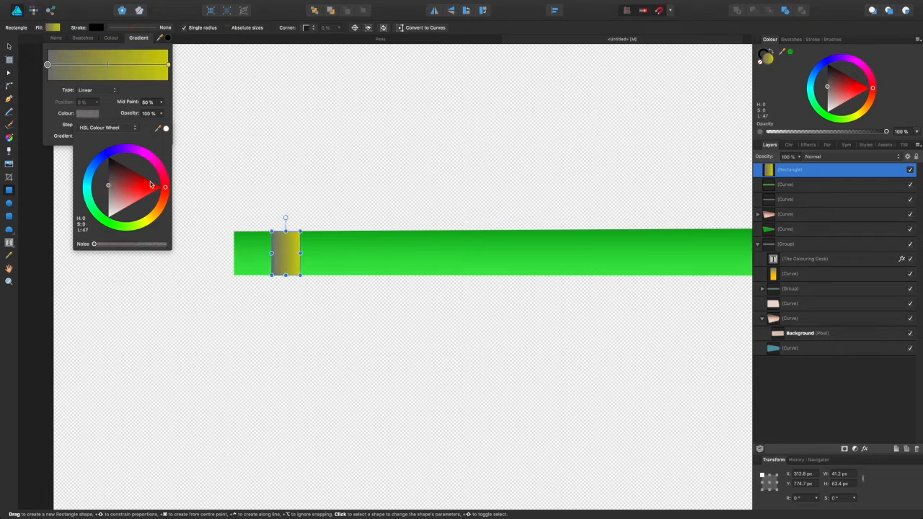
Step: Rotate the band to -90° with its grey end at the barrel's upper edge and refit it about 28 px wide and 63 px high
{"action": "mouse_move", "coordinate": [285, 218]}
{"action": "left_mouse_down"}
{"action": "mouse_move", "coordinate": [324, 216]}
{"action": "mouse_move", "coordinate": [331, 243]}
{"action": "mouse_move", "coordinate": [321, 252]}
{"action": "mouse_move", "coordinate": [286, 232]}
{"action": "left_mouse_up"}
{"action": "mouse_move", "coordinate": [286, 268]}
{"action": "left_mouse_down"}
{"action": "mouse_move", "coordinate": [274, 253]}
{"action": "mouse_move", "coordinate": [295, 254]}
{"action": "left_mouse_up"}
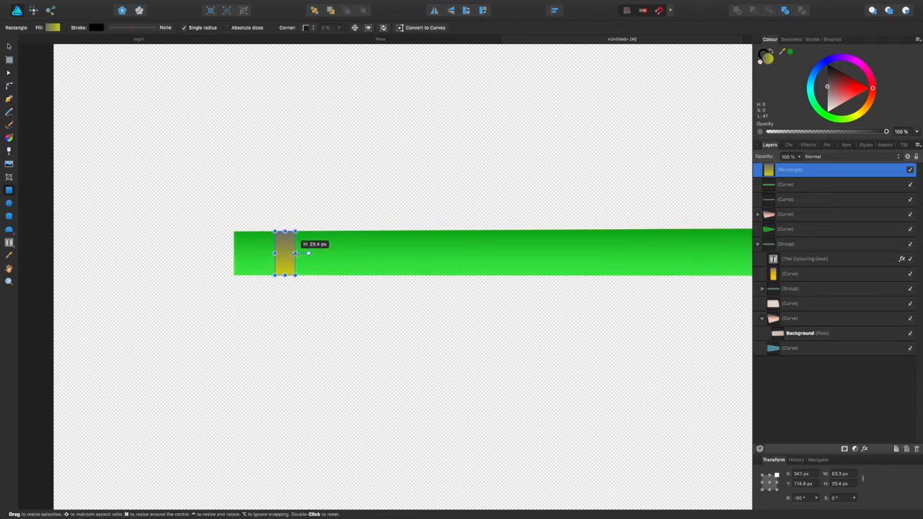
{"action": "left_click", "coordinate": [309, 222]}
Step: Examine the whole pencil from the banded blunt end to the lead tip, including the barrel gradient and wood
{"action": "scroll", "coordinate": [346, 232], "scroll_direction": "right", "scroll_amount": 1}
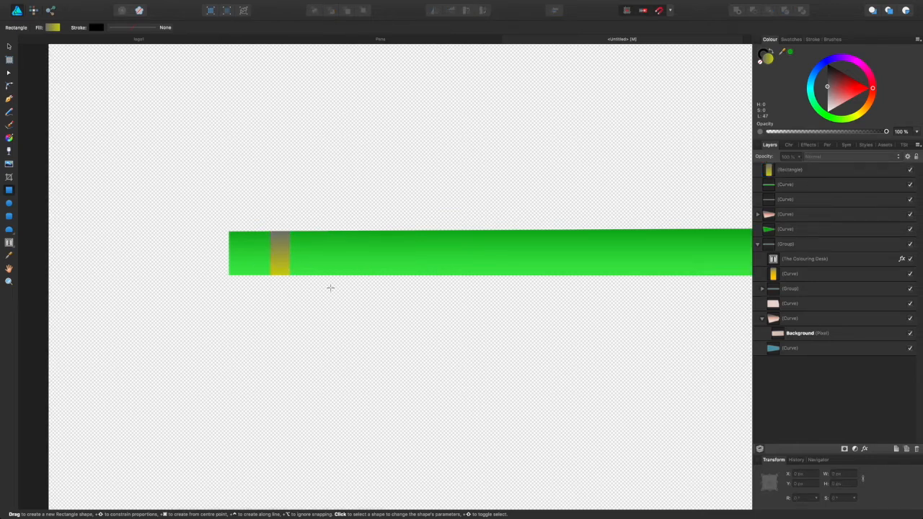
{"action": "scroll", "coordinate": [329, 287], "scroll_direction": "right", "scroll_amount": 5}
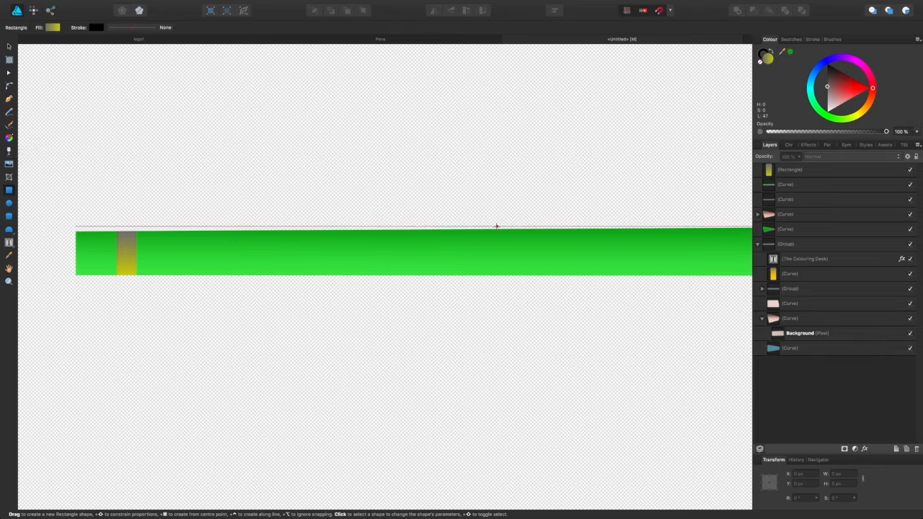
{"action": "scroll", "coordinate": [612, 258], "scroll_direction": "right", "scroll_amount": 5}
{"action": "scroll", "coordinate": [612, 258], "scroll_direction": "right", "scroll_amount": 3}
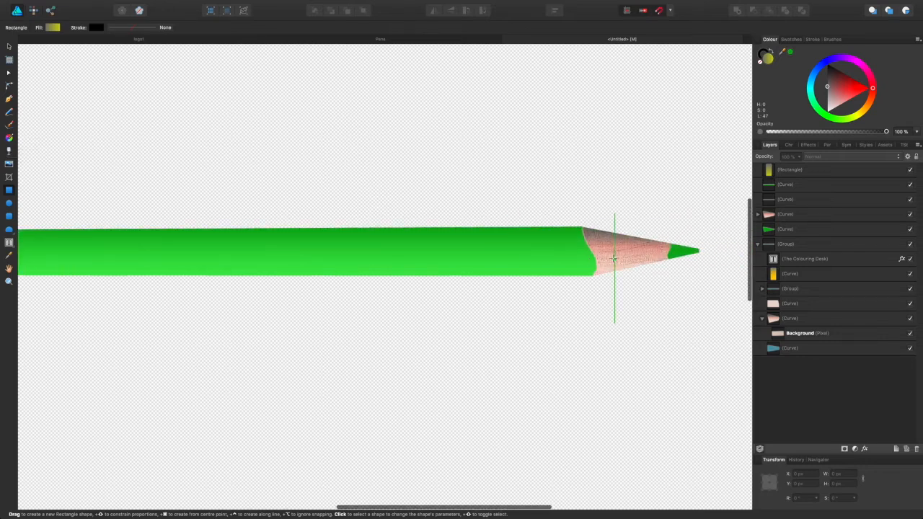
{"action": "scroll", "coordinate": [612, 258], "scroll_direction": "left", "scroll_amount": 10}
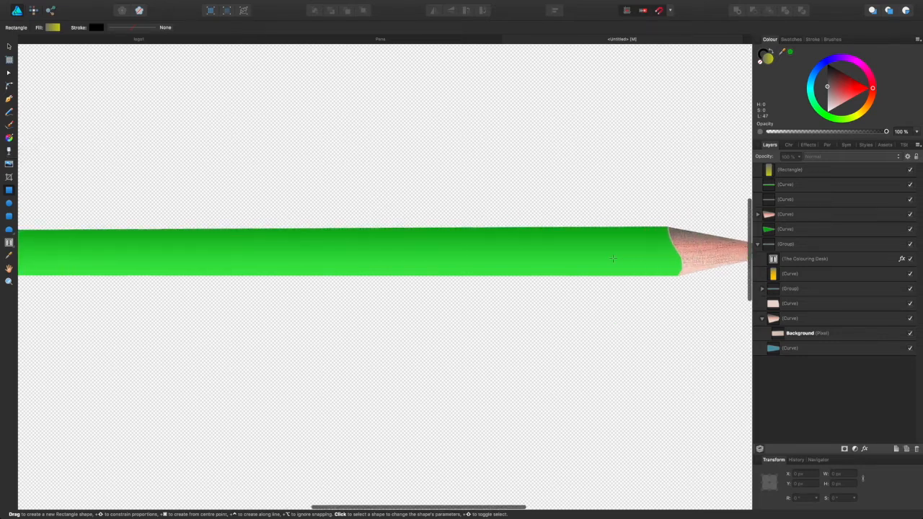
{"action": "scroll", "coordinate": [613, 258], "scroll_direction": "left", "scroll_amount": 3}
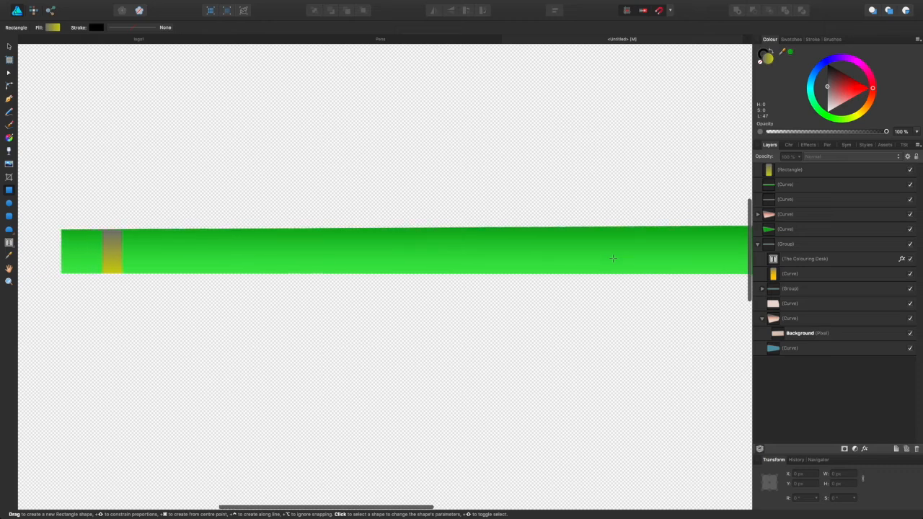
{"action": "scroll", "coordinate": [612, 258], "scroll_direction": "up", "scroll_amount": 2}
{"action": "scroll", "coordinate": [613, 259], "scroll_direction": "right", "scroll_amount": 2}
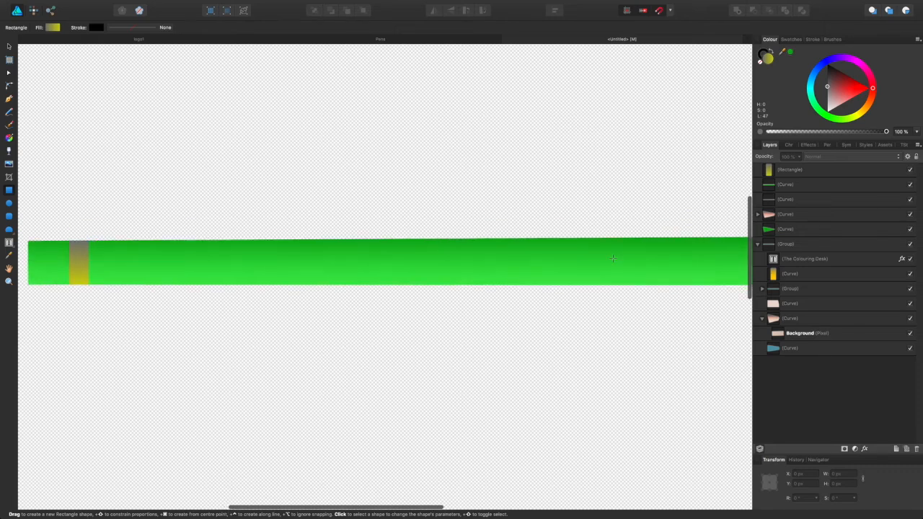
{"action": "scroll", "coordinate": [613, 258], "scroll_direction": "up", "scroll_amount": 4}
{"action": "scroll", "coordinate": [613, 258], "scroll_direction": "down", "scroll_amount": 5}
{"action": "scroll", "coordinate": [612, 259], "scroll_direction": "down", "scroll_amount": 2}
{"action": "scroll", "coordinate": [613, 258], "scroll_direction": "right", "scroll_amount": 2}
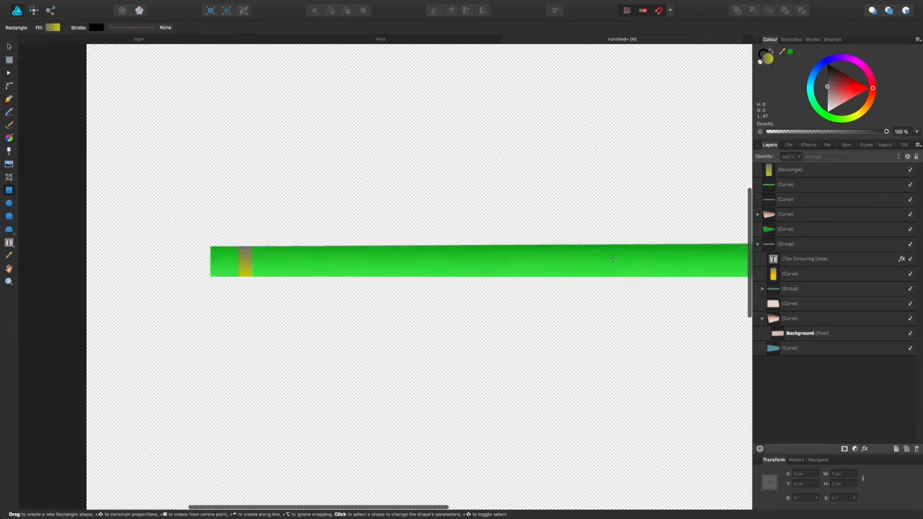
{"action": "scroll", "coordinate": [612, 258], "scroll_direction": "left", "scroll_amount": 2}
{"action": "scroll", "coordinate": [612, 258], "scroll_direction": "right", "scroll_amount": 4}
{"action": "scroll", "coordinate": [612, 258], "scroll_direction": "right", "scroll_amount": 3}
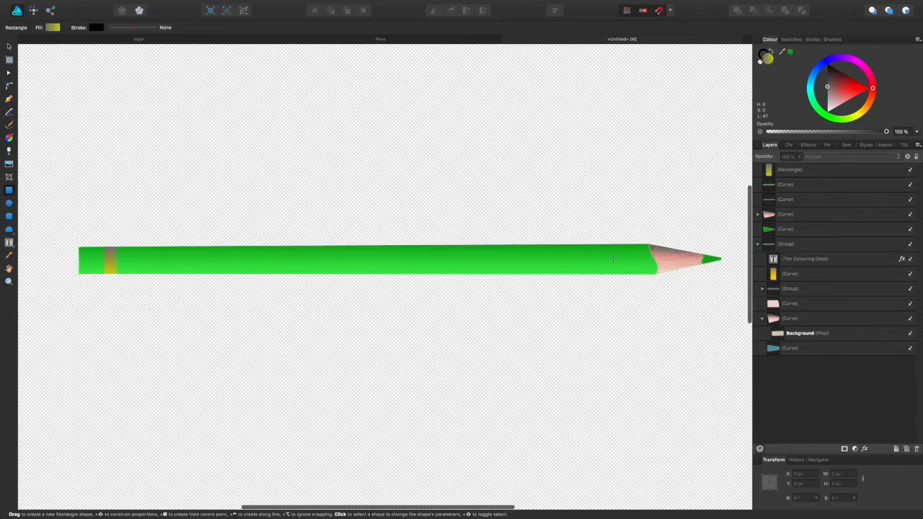
{"action": "scroll", "coordinate": [684, 278], "scroll_direction": "left", "scroll_amount": 1}
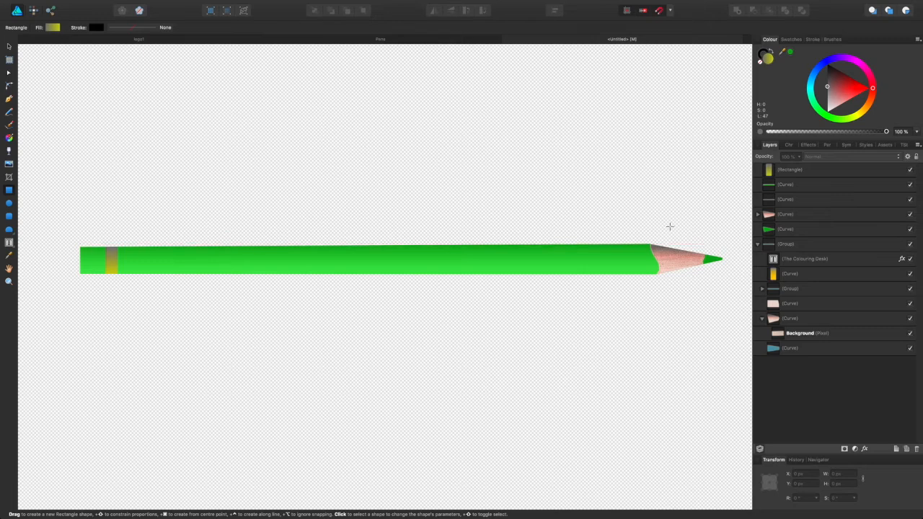
Step: Collapse the reference pencil group and check which layers form the band, barrel, textured wood and green lead
{"action": "left_click", "coordinate": [759, 246]}
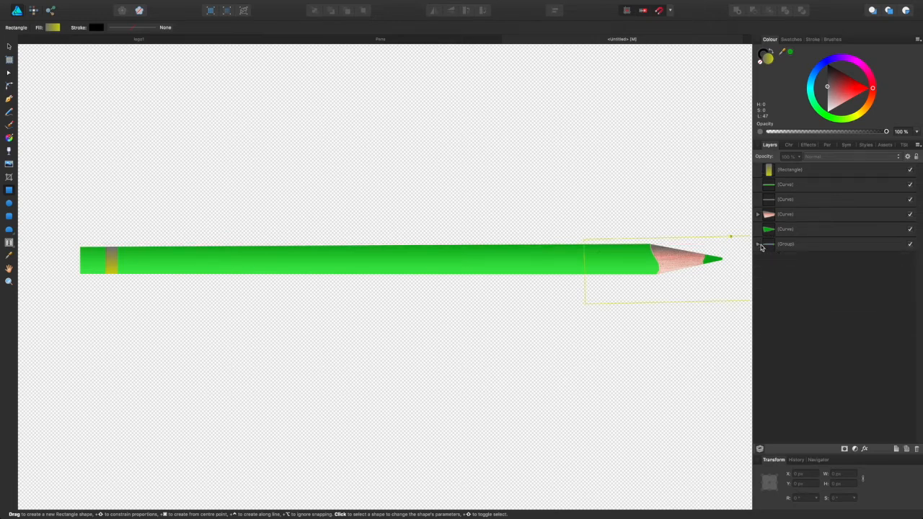
{"action": "left_click", "coordinate": [769, 173]}
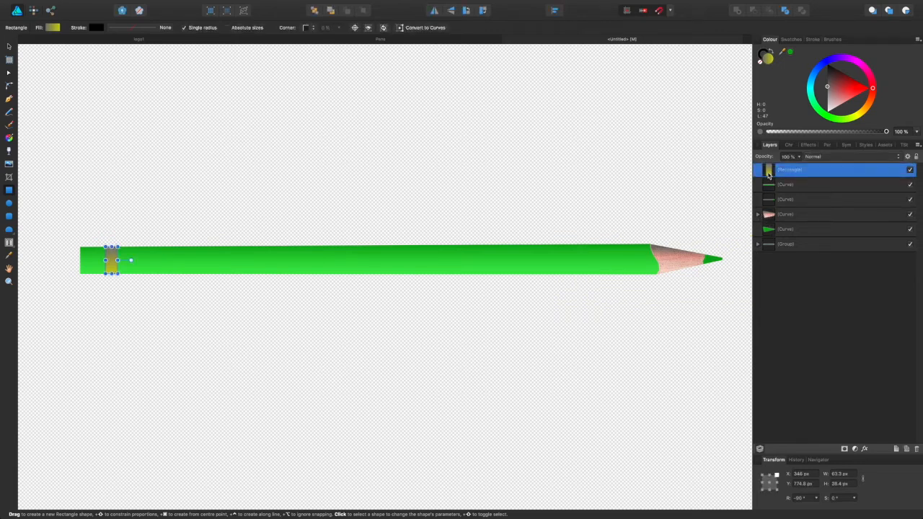
{"action": "left_click", "coordinate": [771, 231]}
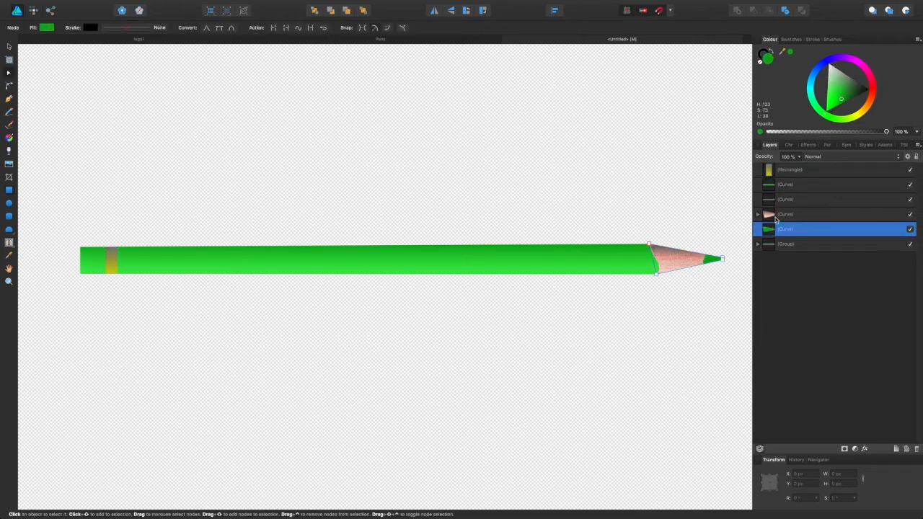
{"action": "left_click", "coordinate": [776, 218]}
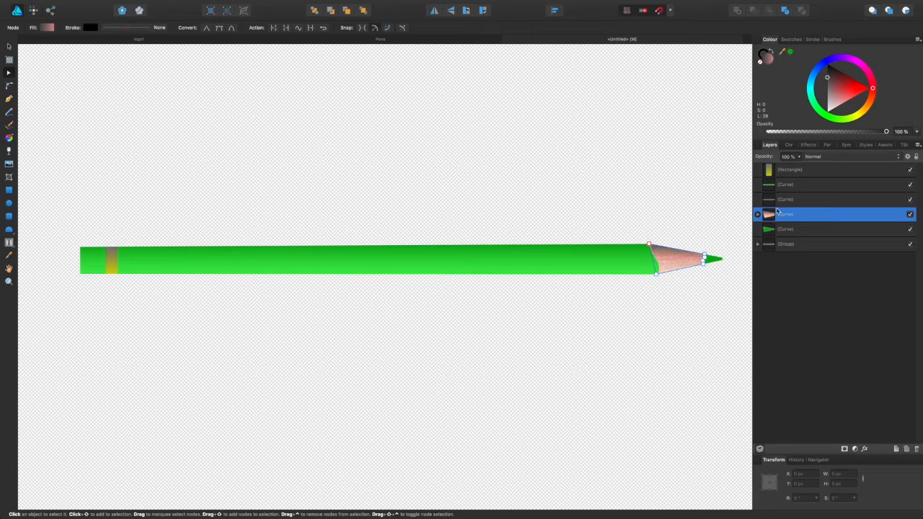
{"action": "left_click", "coordinate": [776, 202]}
{"action": "left_click", "coordinate": [772, 215]}
{"action": "left_click", "coordinate": [770, 231]}
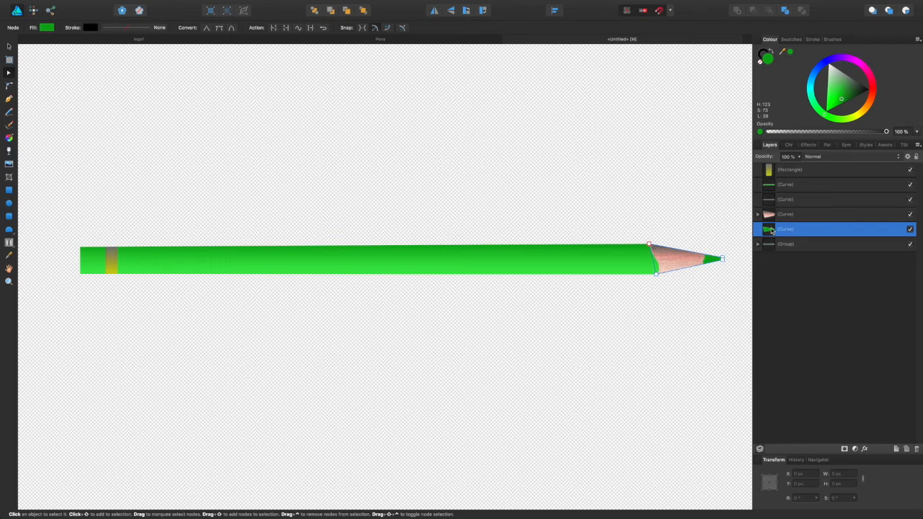
{"action": "left_click", "coordinate": [773, 189]}
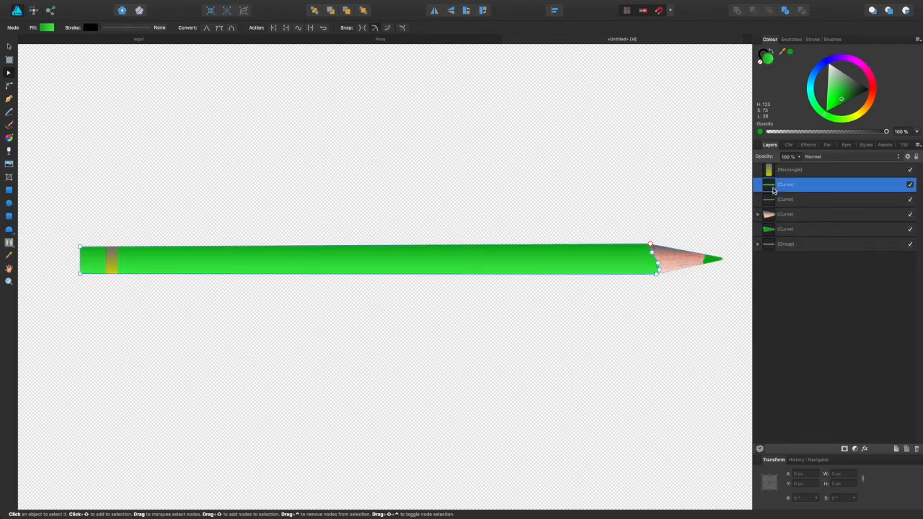
{"action": "left_click", "coordinate": [771, 231]}
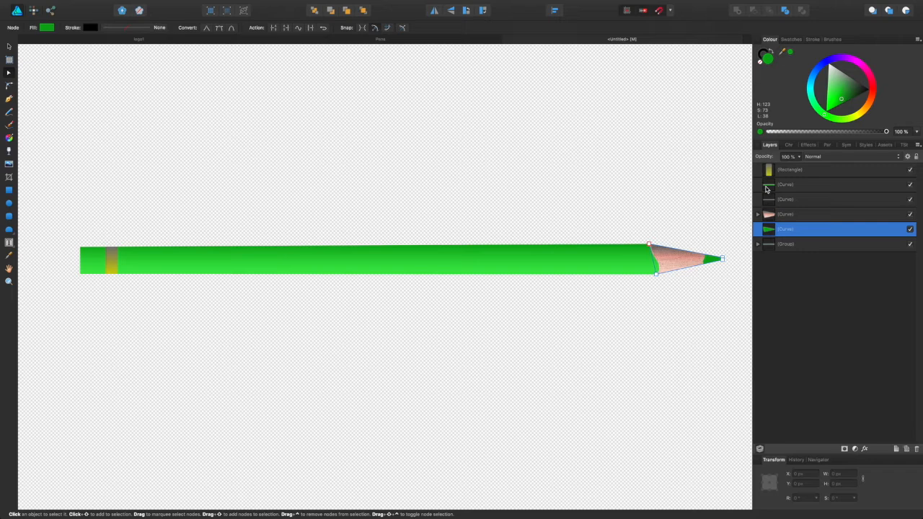
{"action": "left_click", "coordinate": [769, 189]}
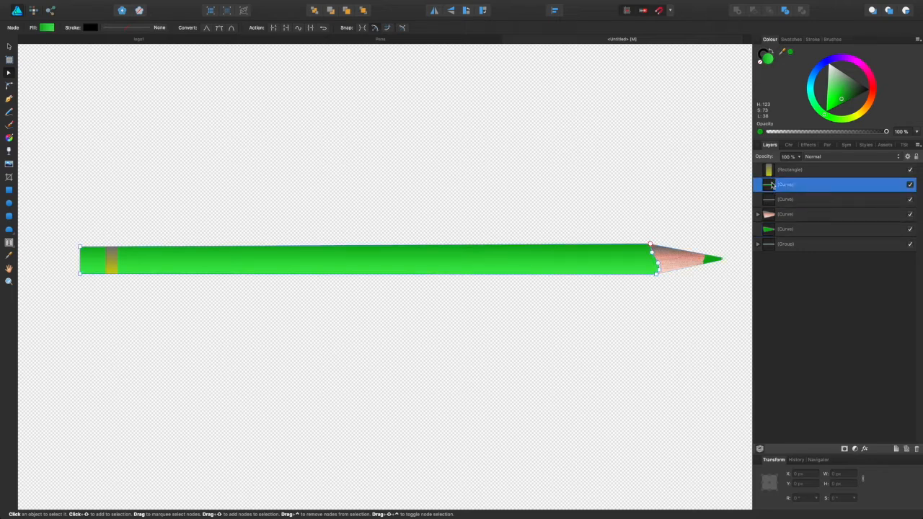
{"action": "left_click", "coordinate": [770, 173]}
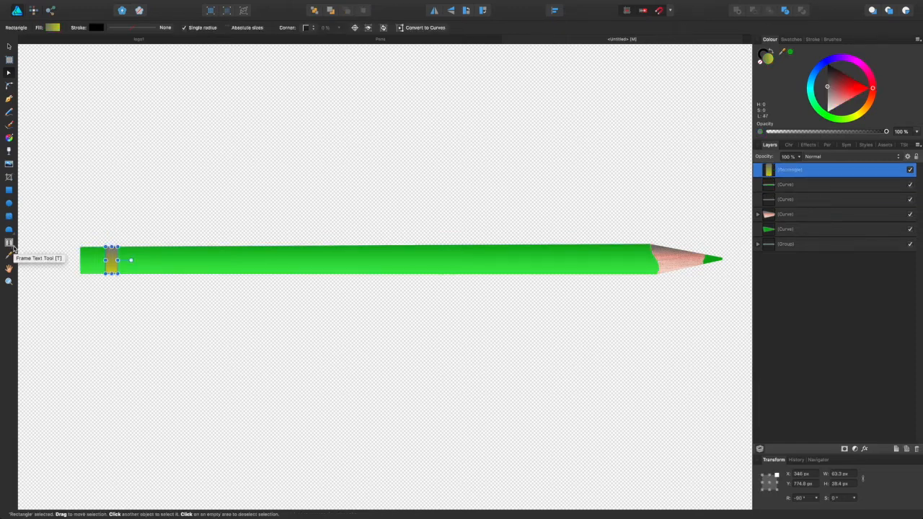
Step: Add the artistic text "The Colouring Desk" in Arial, about 320 px wide, along the middle of the green barrel
{"action": "left_click", "coordinate": [13, 247]}
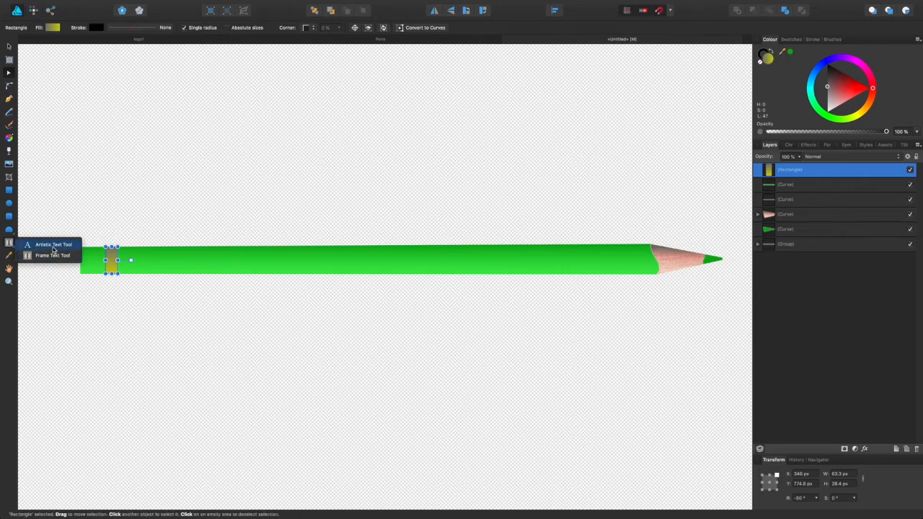
{"action": "left_click", "coordinate": [53, 246]}
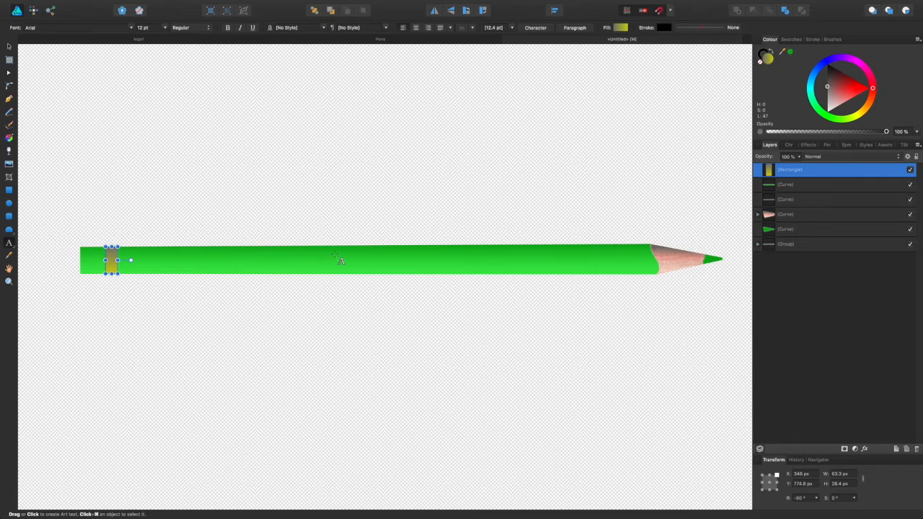
{"action": "mouse_move", "coordinate": [337, 256]}
{"action": "left_mouse_down"}
{"action": "mouse_move", "coordinate": [404, 267]}
{"action": "mouse_move", "coordinate": [390, 271]}
{"action": "left_mouse_up"}
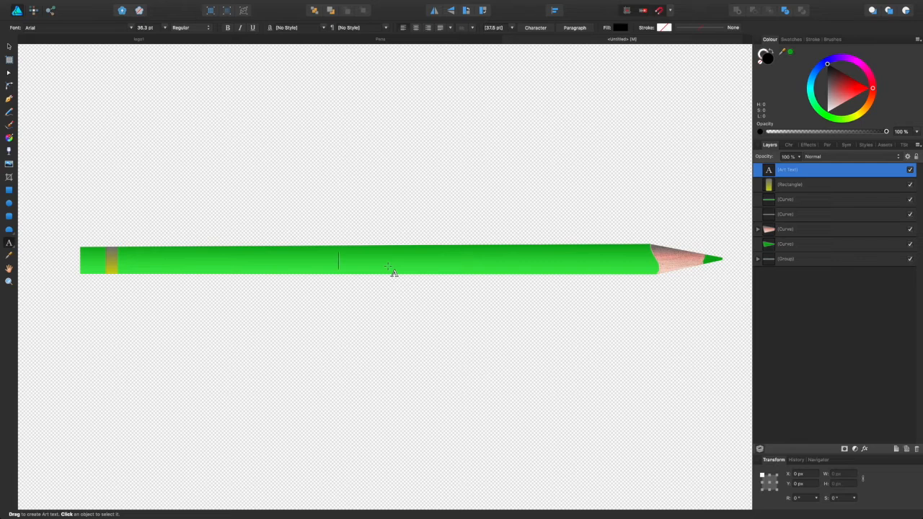
{"action": "type", "text": "The Colour"}
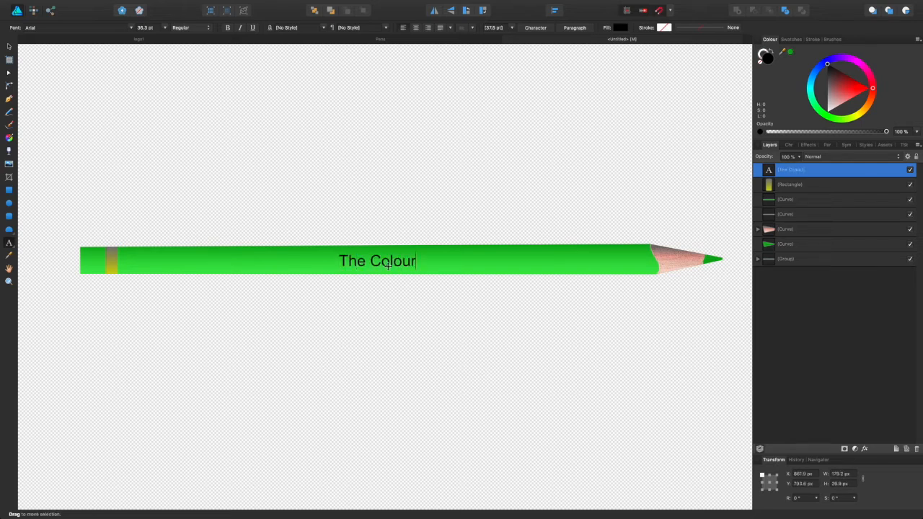
{"action": "type", "text": "ing De"}
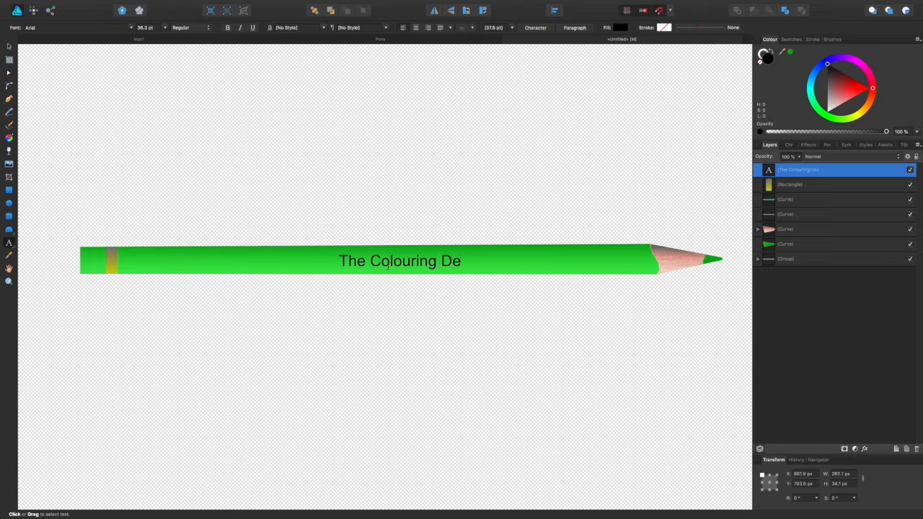
{"action": "type", "text": "sk"}
{"action": "key", "text": "Escape"}
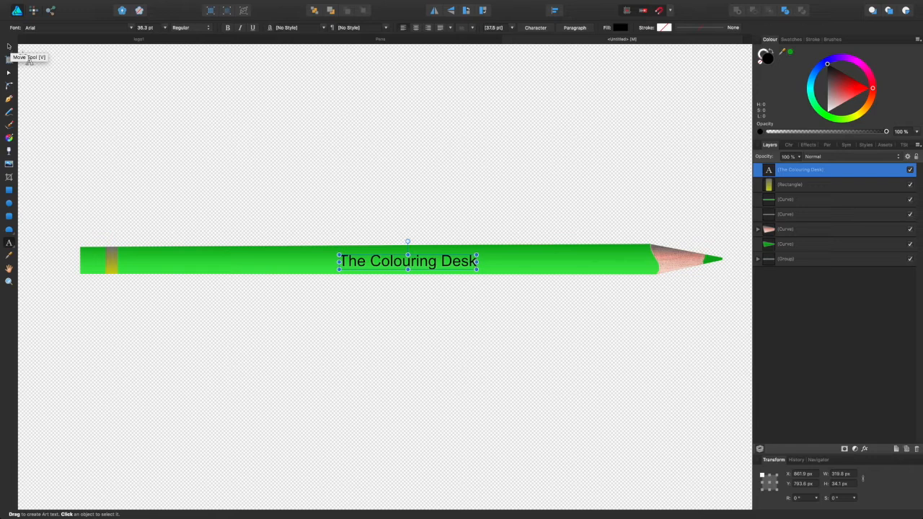
Step: Move the text to about X 855 px, Y 795 px on the barrel and colour it orange-brown at H 38, S 85, L 38
{"action": "left_click", "coordinate": [10, 46]}
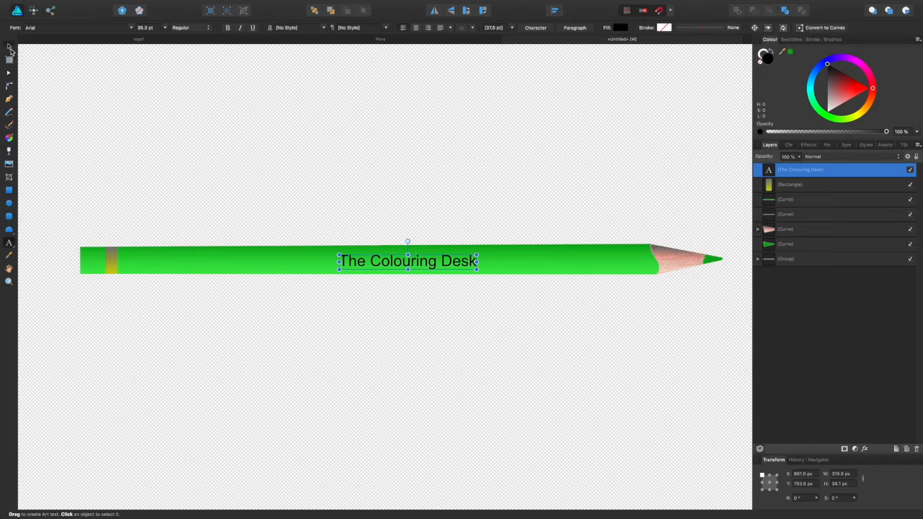
{"action": "scroll", "coordinate": [396, 225], "scroll_direction": "down", "scroll_amount": 1}
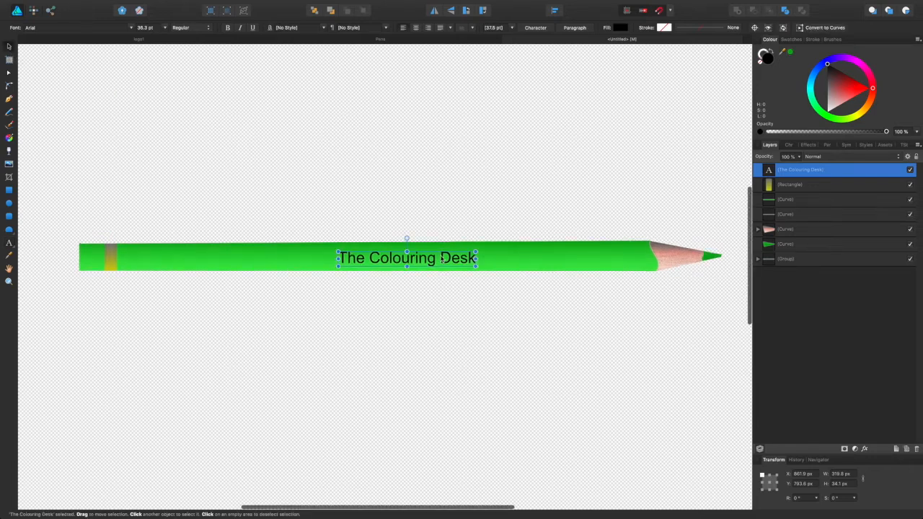
{"action": "left_click_drag", "start_coordinate": [441, 261], "coordinate": [438, 258]}
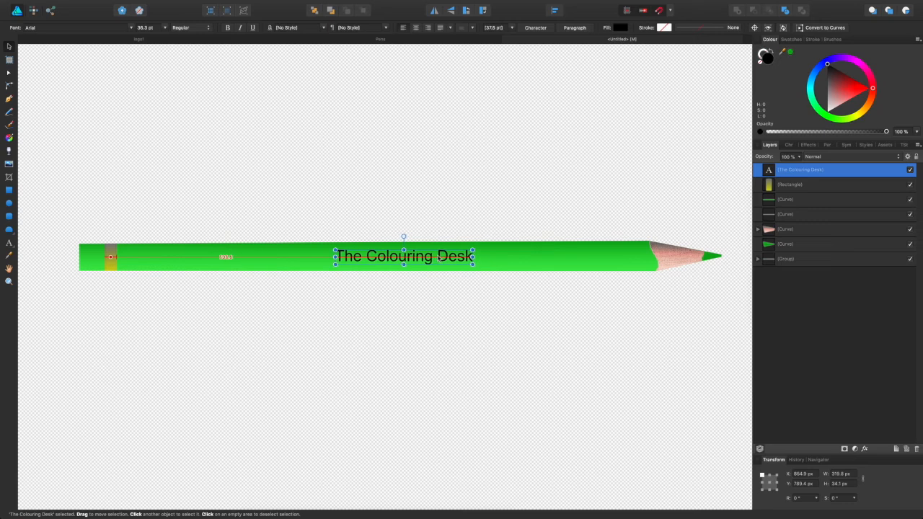
{"action": "scroll", "coordinate": [439, 258], "scroll_direction": "left", "scroll_amount": 2}
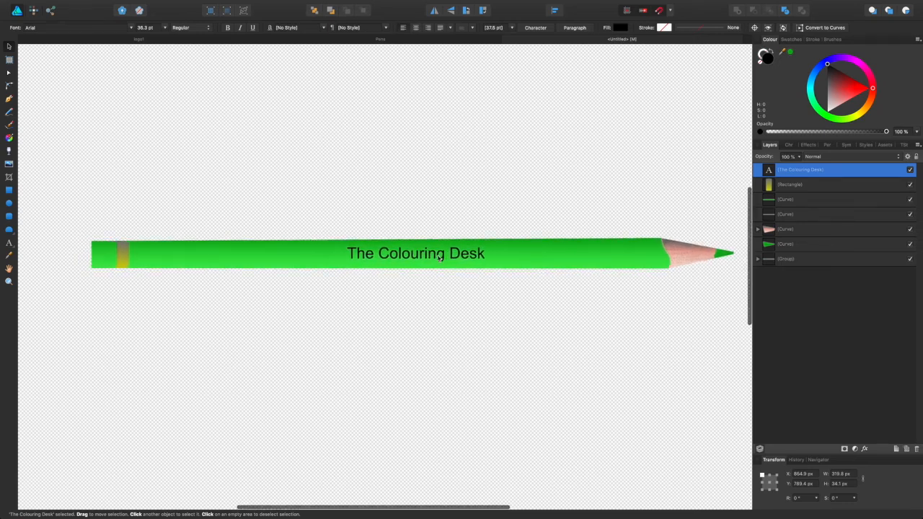
{"action": "key", "text": "Down"}
{"action": "key", "text": "Down"}
{"action": "key", "text": "Down"}
{"action": "key", "text": "Down"}
{"action": "key", "text": "Down"}
{"action": "key", "text": "Down"}
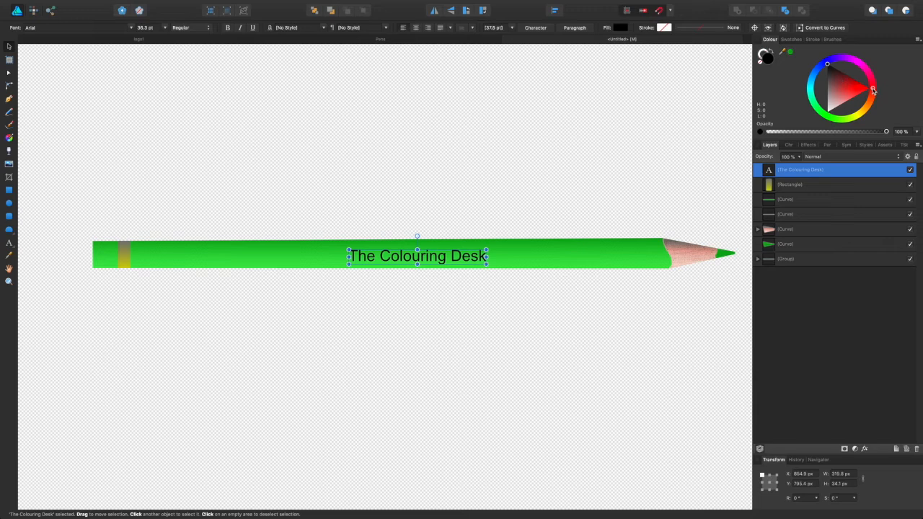
{"action": "mouse_move", "coordinate": [873, 89]}
{"action": "left_mouse_down"}
{"action": "mouse_move", "coordinate": [885, 127]}
{"action": "mouse_move", "coordinate": [856, 92]}
{"action": "left_mouse_up"}
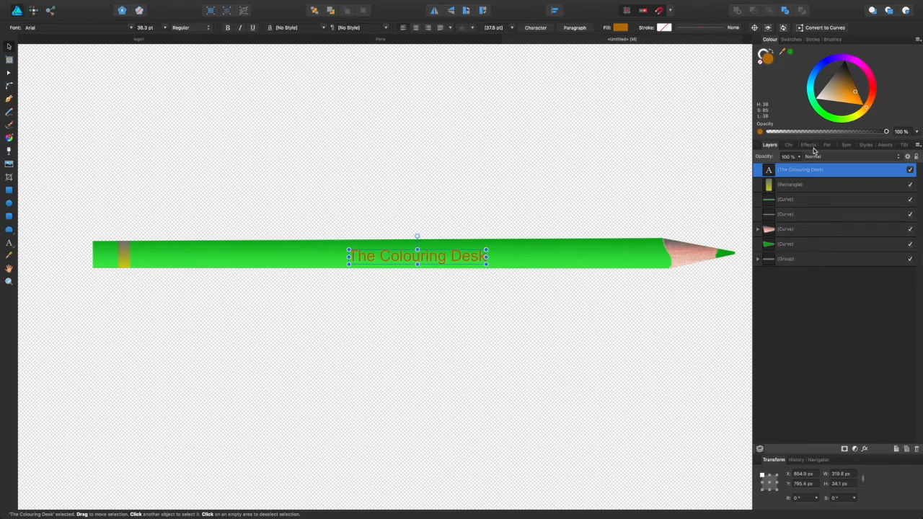
Step: Apply a Pillow Bevel / Emboss effect with a 4 px radius to the green pencil's lettering
{"action": "left_click", "coordinate": [809, 145]}
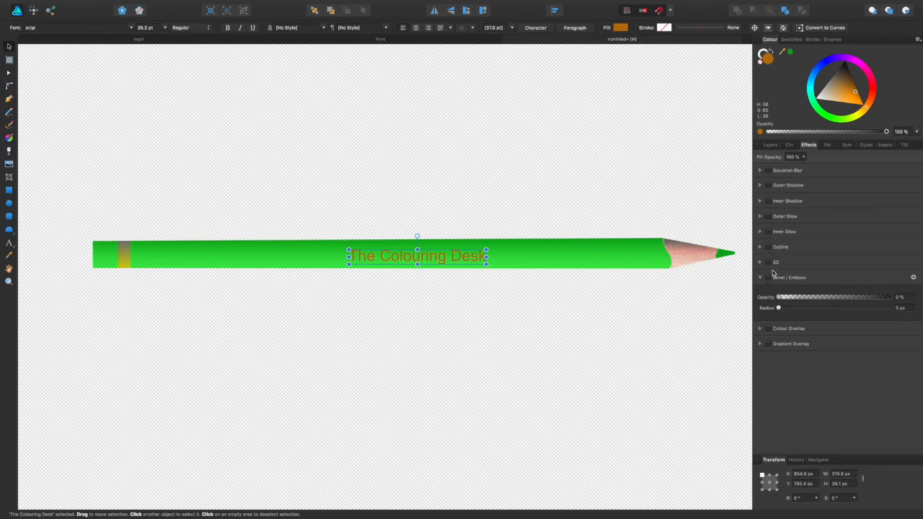
{"action": "left_click", "coordinate": [769, 278]}
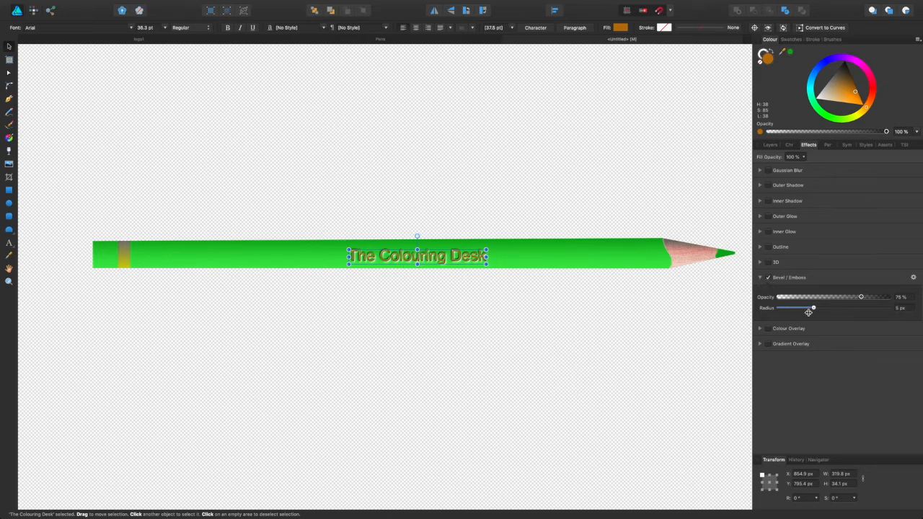
{"action": "left_click_drag", "start_coordinate": [814, 307], "coordinate": [815, 310]}
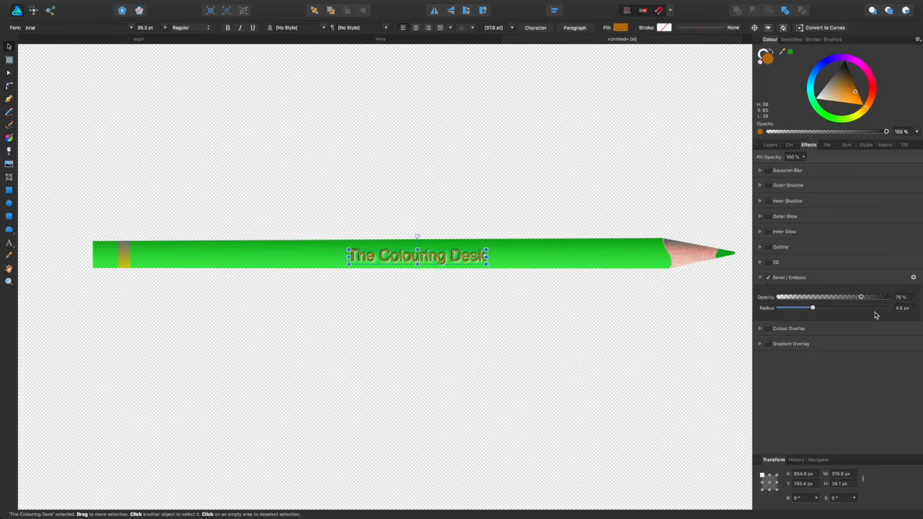
{"action": "left_click", "coordinate": [914, 278]}
{"action": "left_click_drag", "start_coordinate": [488, 149], "coordinate": [736, 153]}
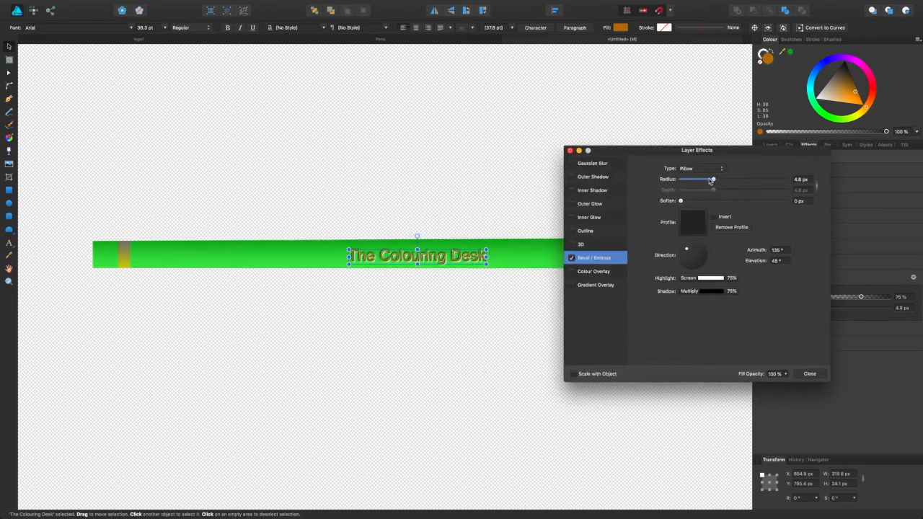
{"action": "left_click_drag", "start_coordinate": [713, 181], "coordinate": [711, 182]}
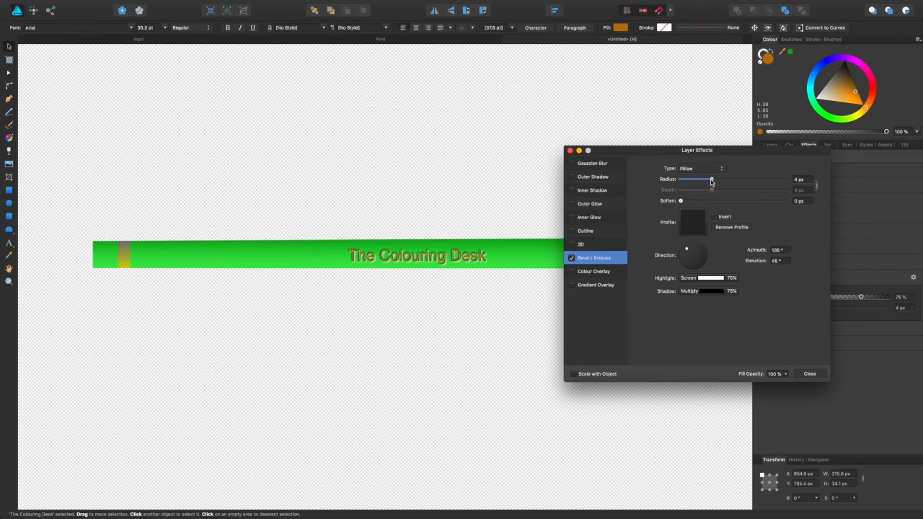
{"action": "left_click_drag", "start_coordinate": [712, 182], "coordinate": [681, 204]}
Step: Change the lettering's bevel type to Inner and reduce its radius to 0.5 px
{"action": "left_click", "coordinate": [710, 170]}
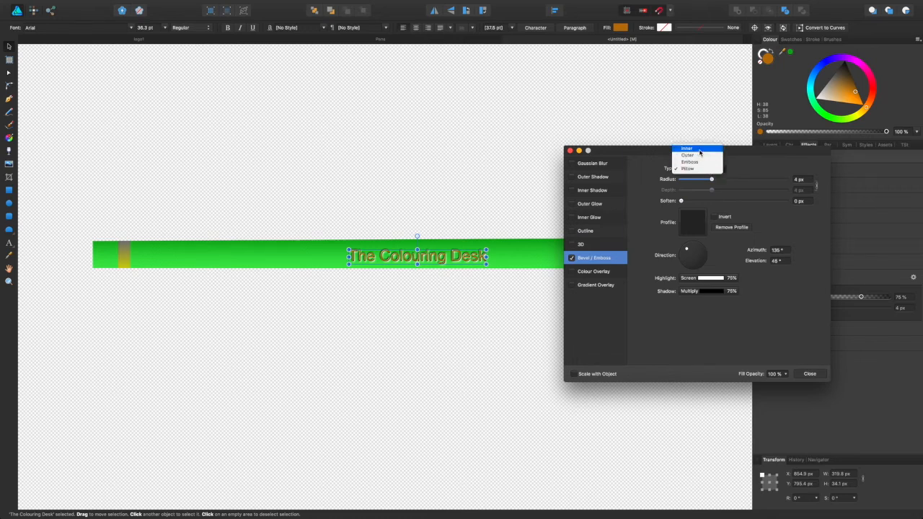
{"action": "left_click", "coordinate": [700, 150]}
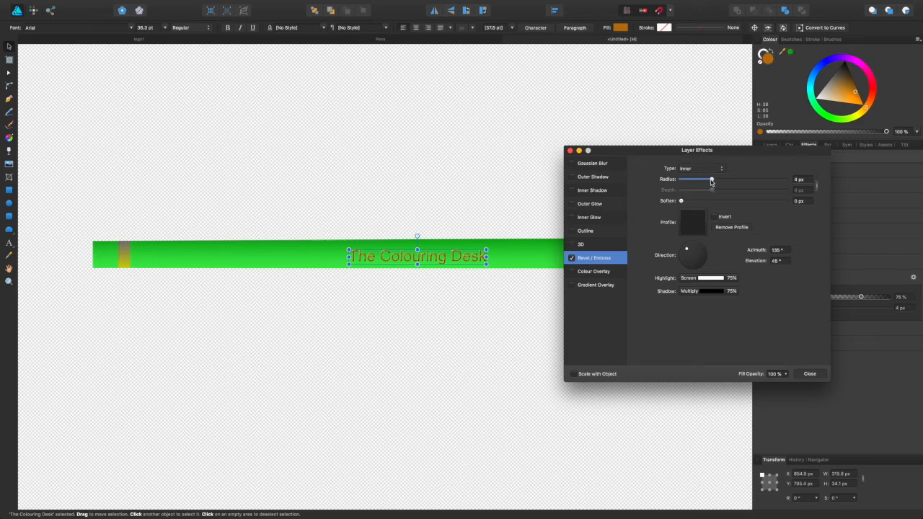
{"action": "left_click_drag", "start_coordinate": [711, 182], "coordinate": [693, 184]}
{"action": "left_click", "coordinate": [810, 373]}
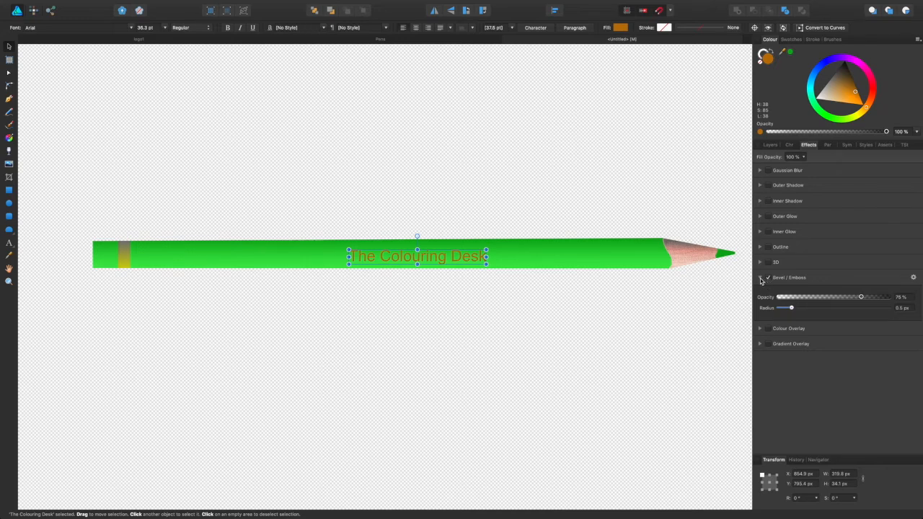
{"action": "left_click", "coordinate": [760, 278]}
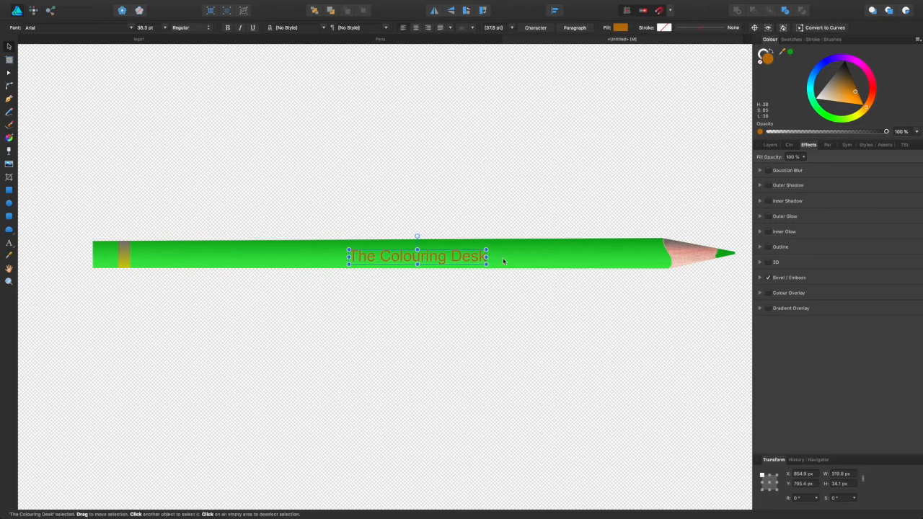
{"action": "left_click", "coordinate": [504, 294]}
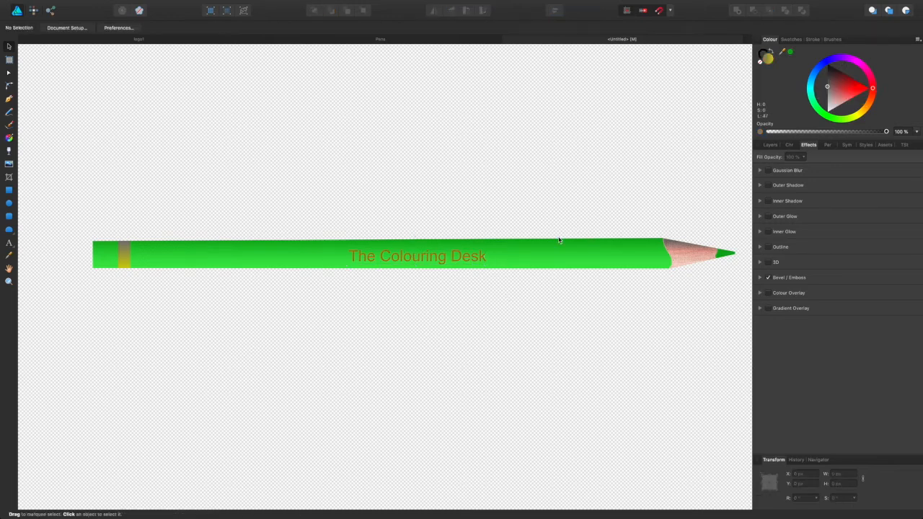
Step: Make the "The Colouring Desk" text on the green barrel bold
{"action": "scroll", "coordinate": [558, 240], "scroll_direction": "down", "scroll_amount": 5}
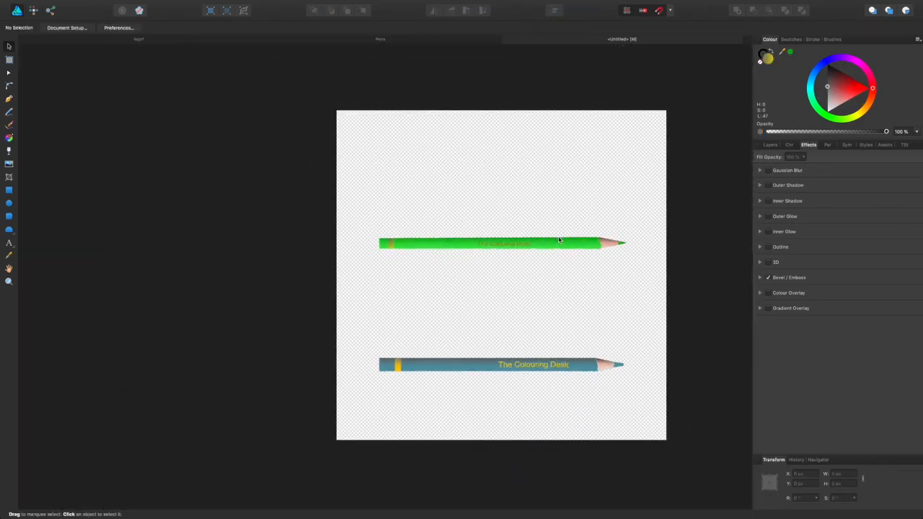
{"action": "scroll", "coordinate": [559, 241], "scroll_direction": "up", "scroll_amount": 2}
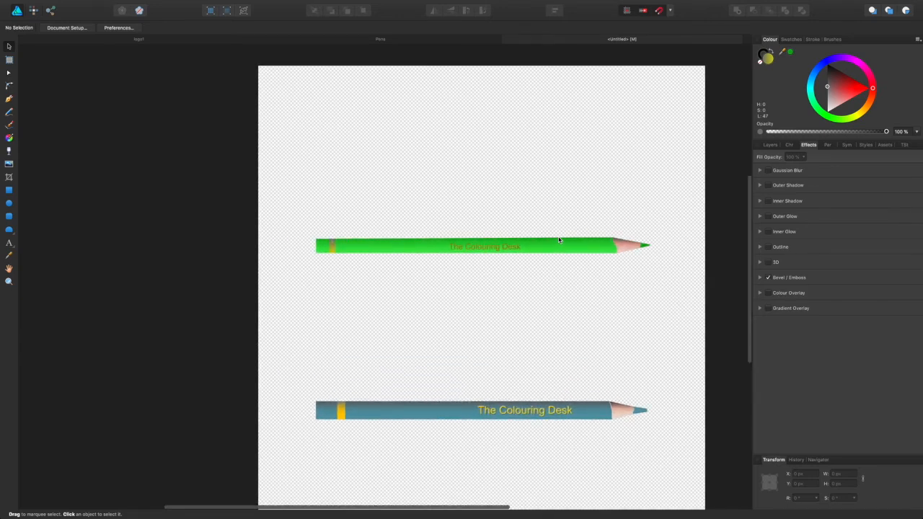
{"action": "left_click", "coordinate": [503, 249]}
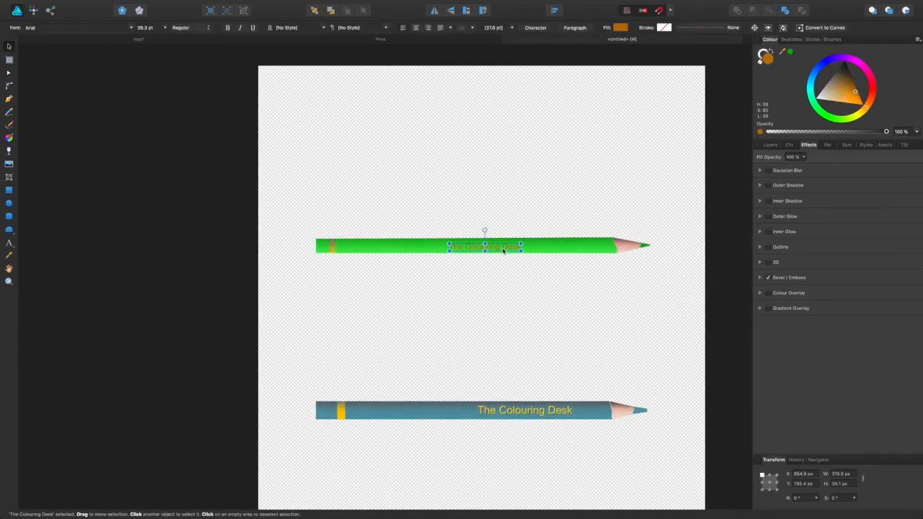
{"action": "left_click", "coordinate": [228, 28]}
Step: Enlarge the green pencil's lettering to about 397 px wide and nudge it to sit centred across the barrel's height
{"action": "scroll", "coordinate": [526, 245], "scroll_direction": "down", "scroll_amount": 1}
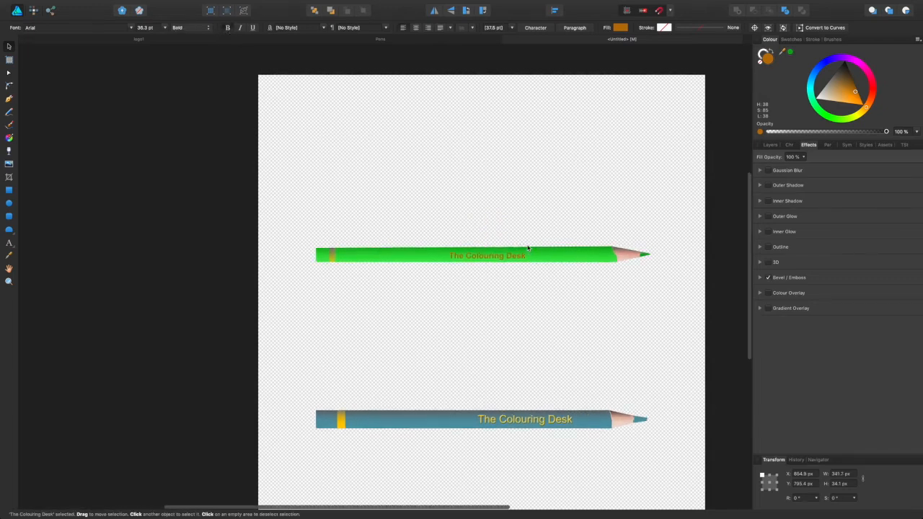
{"action": "left_click_drag", "start_coordinate": [525, 243], "coordinate": [539, 243]}
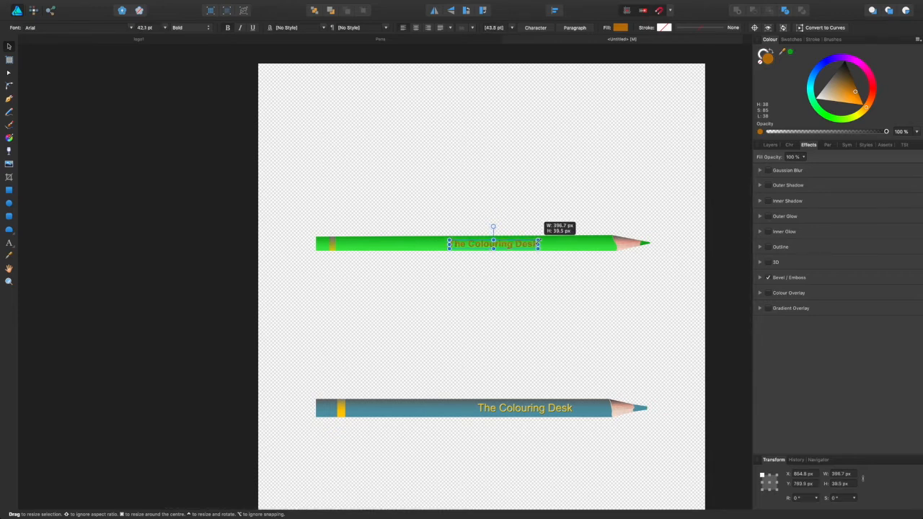
{"action": "left_click", "coordinate": [556, 267]}
{"action": "left_click", "coordinate": [526, 246]}
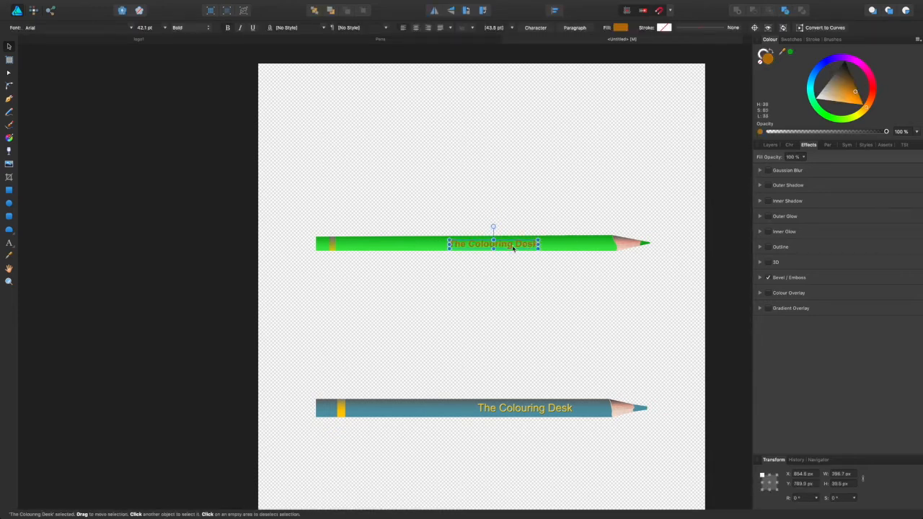
{"action": "left_click_drag", "start_coordinate": [514, 248], "coordinate": [512, 249]}
{"action": "left_click", "coordinate": [536, 225]}
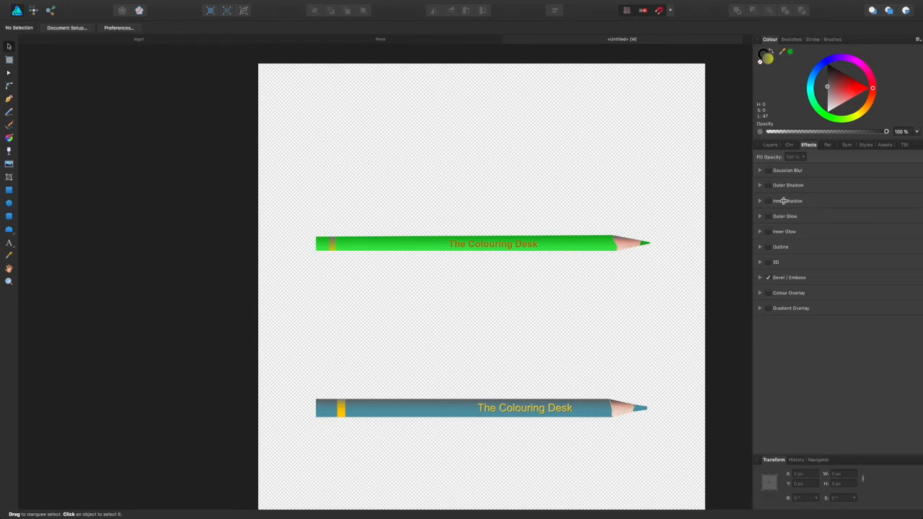
Step: Group the lettering, band rectangle and all four curve layers of the green pencil
{"action": "left_click", "coordinate": [772, 145]}
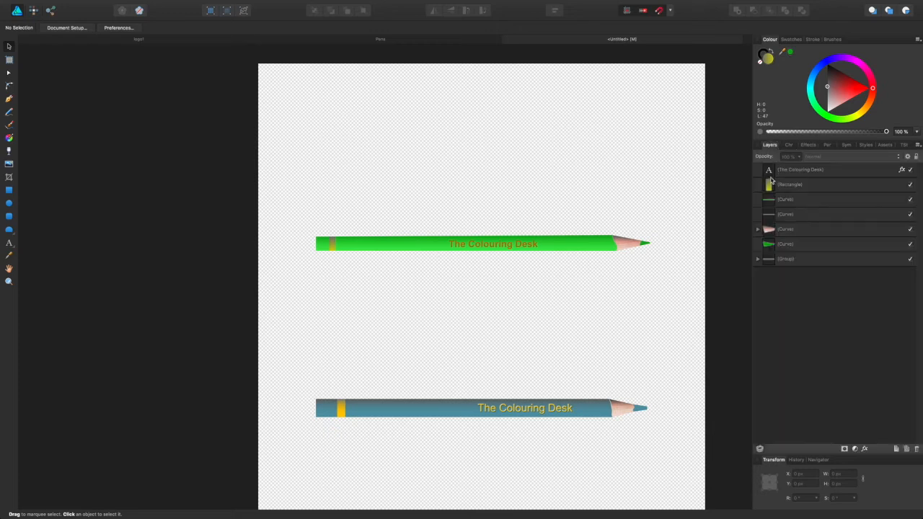
{"action": "left_click", "coordinate": [772, 176]}
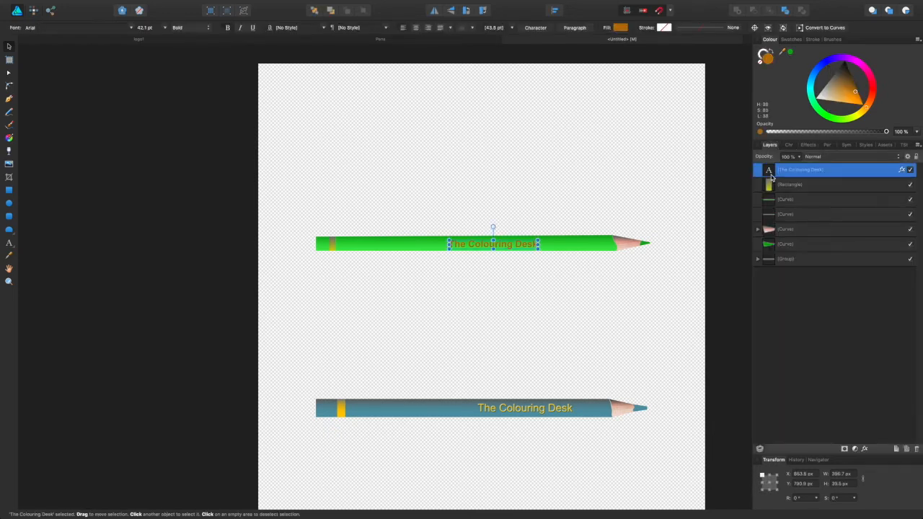
{"action": "left_click", "coordinate": [773, 246], "text": "shift"}
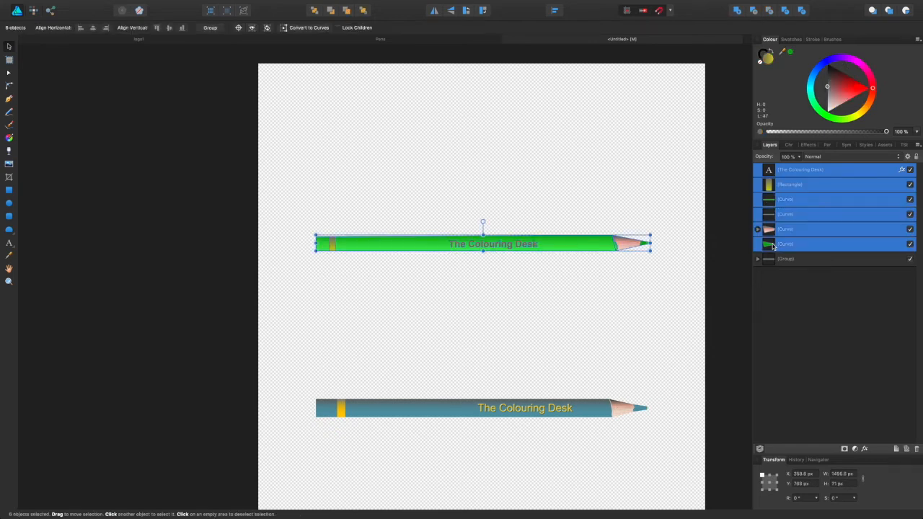
{"action": "key", "text": "super+g"}
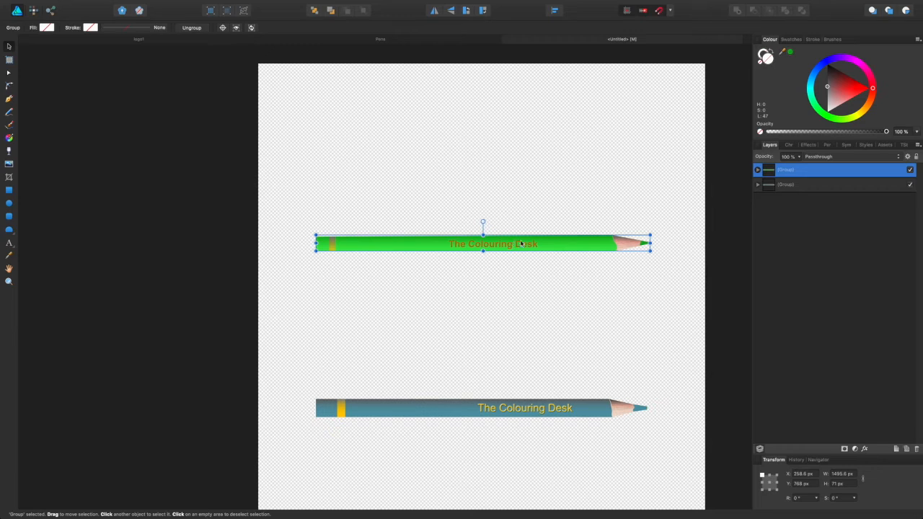
Step: Move the green pencil group to about Y 1363 px, just above the blue reference pencil, and compare the two
{"action": "mouse_move", "coordinate": [510, 243]}
{"action": "left_mouse_down"}
{"action": "mouse_move", "coordinate": [534, 213]}
{"action": "mouse_move", "coordinate": [556, 266]}
{"action": "mouse_move", "coordinate": [552, 361]}
{"action": "mouse_move", "coordinate": [538, 375]}
{"action": "left_mouse_up"}
{"action": "scroll", "coordinate": [534, 372], "scroll_direction": "down", "scroll_amount": 2}
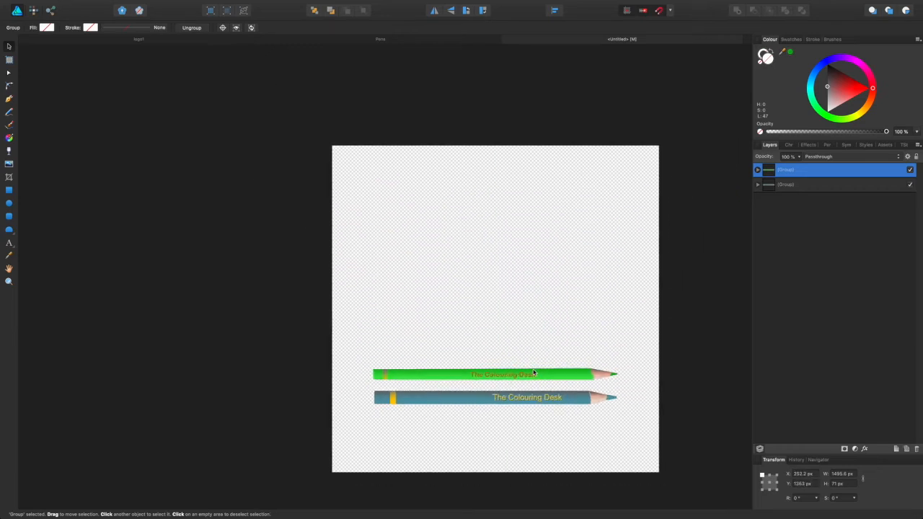
{"action": "scroll", "coordinate": [533, 372], "scroll_direction": "up", "scroll_amount": 6}
{"action": "scroll", "coordinate": [534, 373], "scroll_direction": "down", "scroll_amount": 5}
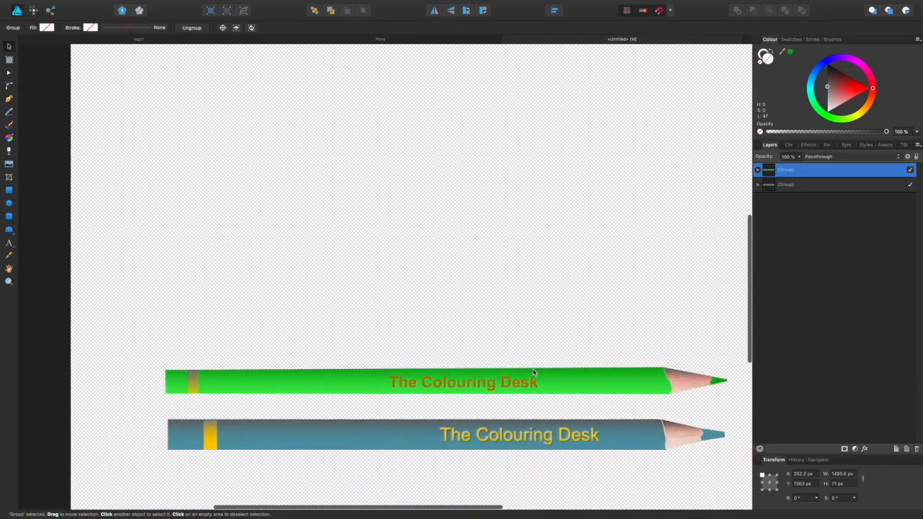
{"action": "scroll", "coordinate": [505, 351], "scroll_direction": "down", "scroll_amount": 4}
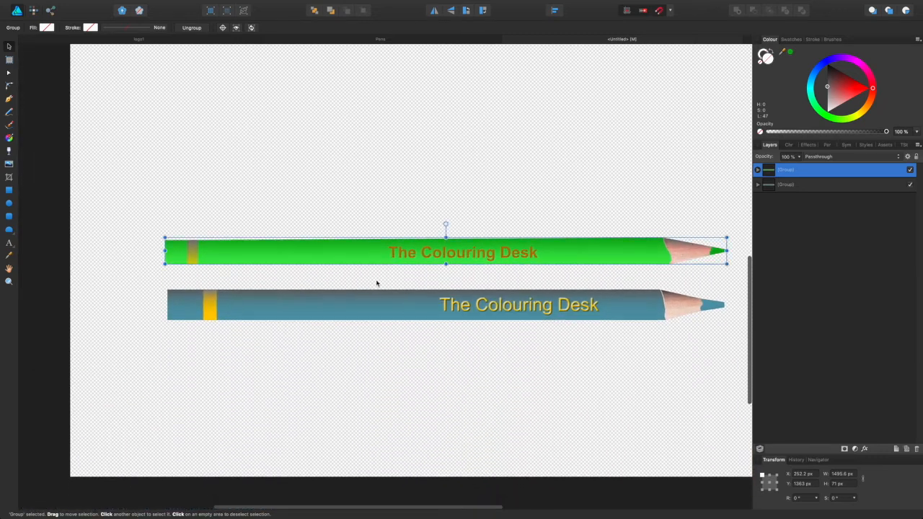
{"action": "left_click", "coordinate": [539, 170]}
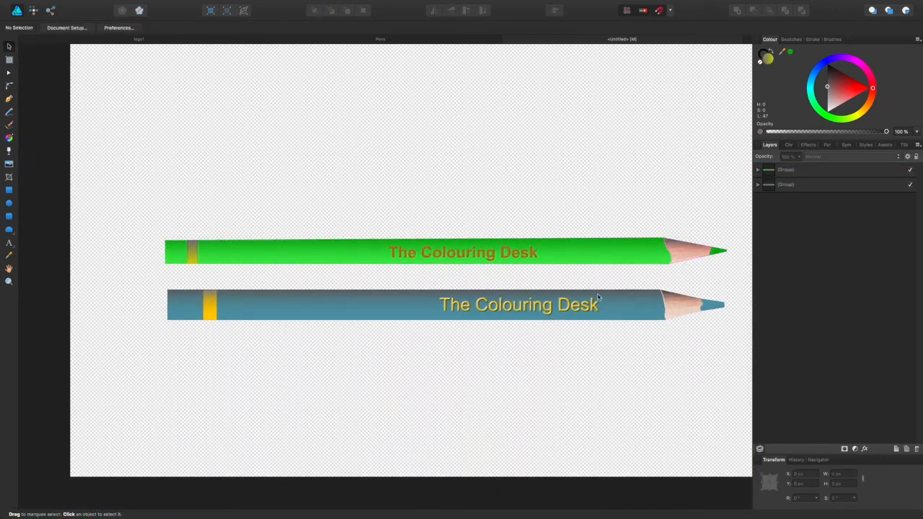
Step: Add an Outer Shadow at 50 % opacity with a radius of about 8.3 px to the green pencil group
{"action": "left_click", "coordinate": [808, 170]}
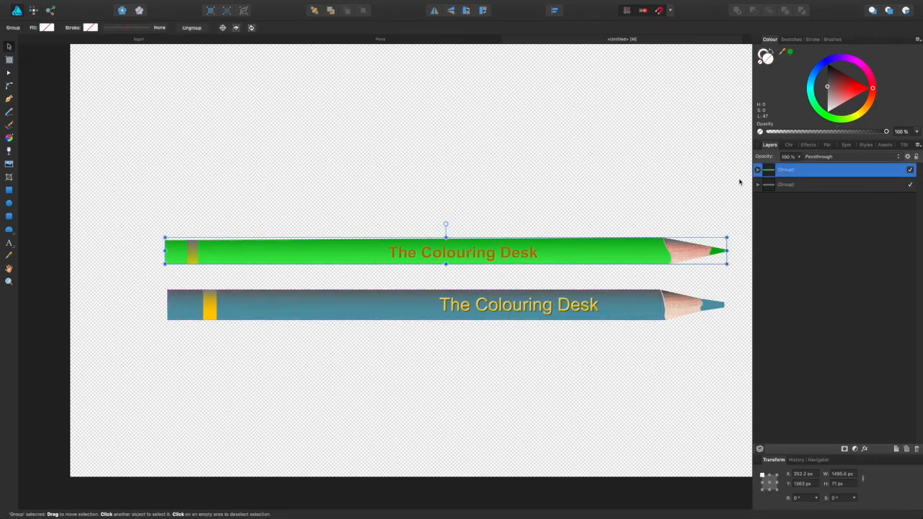
{"action": "left_click", "coordinate": [809, 145]}
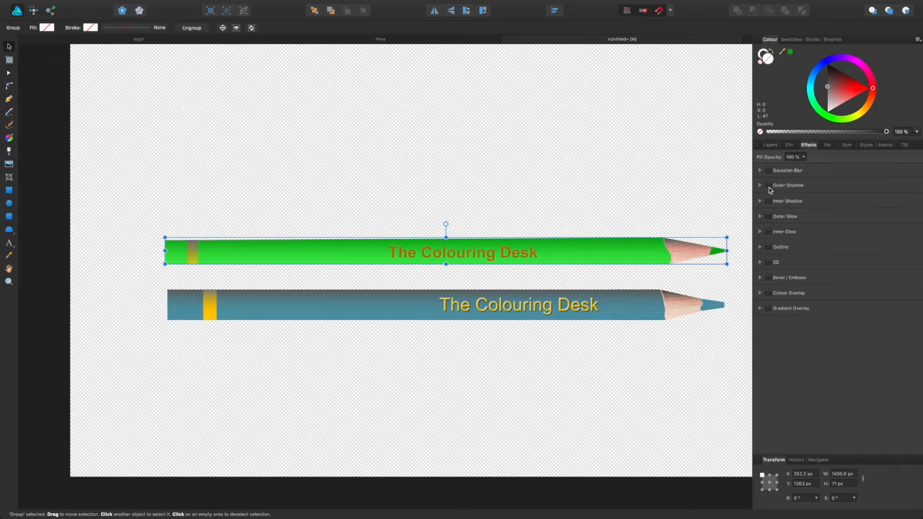
{"action": "left_click", "coordinate": [769, 187]}
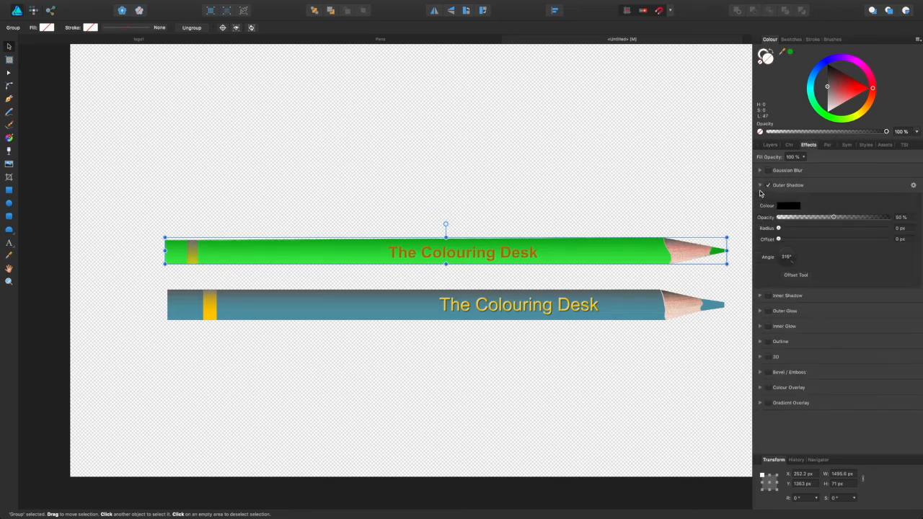
{"action": "left_click_drag", "start_coordinate": [779, 229], "coordinate": [823, 231]}
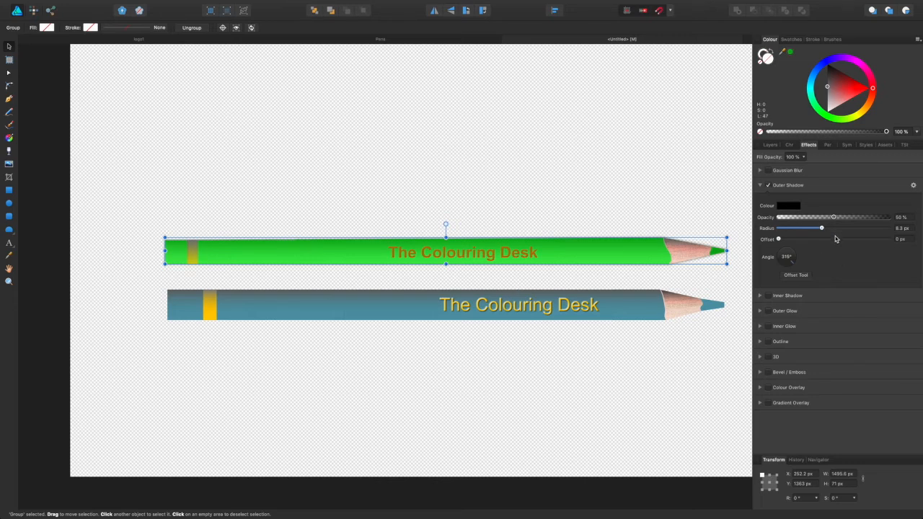
{"action": "left_click", "coordinate": [762, 186]}
{"action": "left_click", "coordinate": [592, 186]}
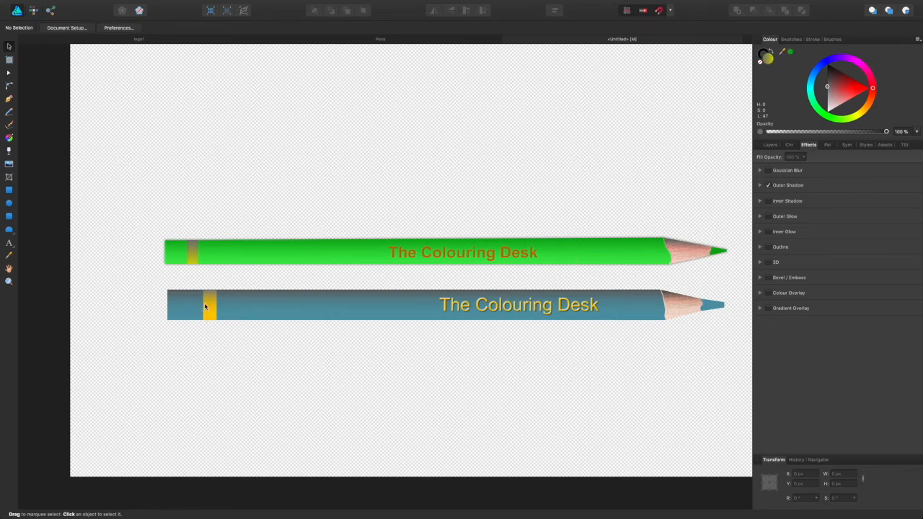
Step: Align the green pencil's blunt end with the blue pencil's and place it above with a clear gap between them
{"action": "left_click_drag", "start_coordinate": [265, 254], "coordinate": [277, 274]}
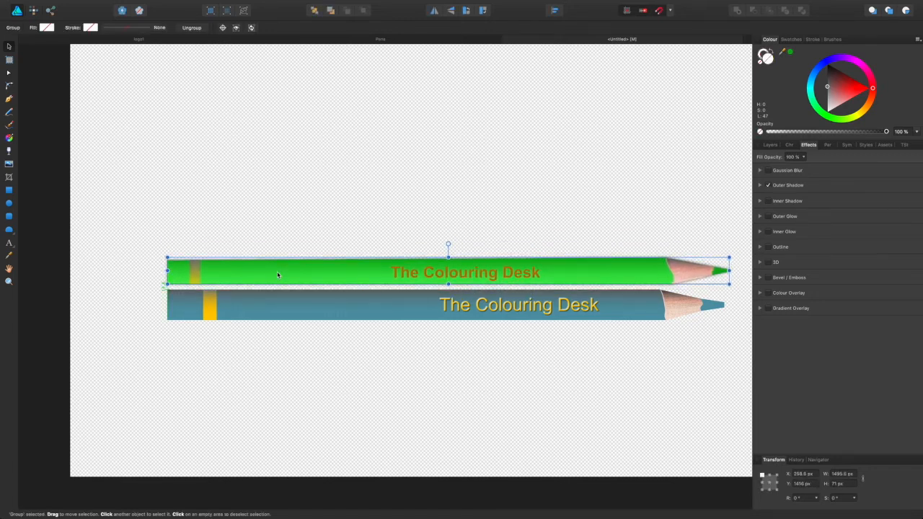
{"action": "left_click", "coordinate": [417, 240]}
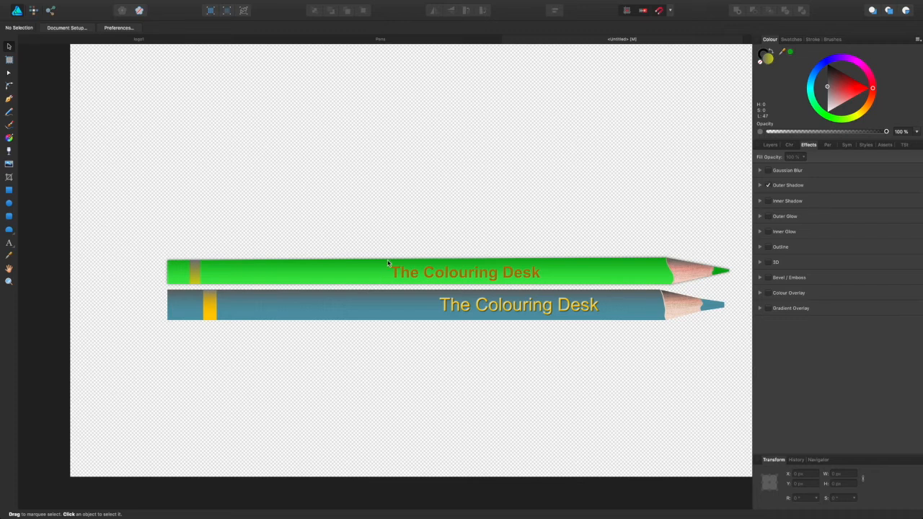
{"action": "left_click_drag", "start_coordinate": [561, 271], "coordinate": [561, 243]}
{"action": "left_click", "coordinate": [572, 210]}
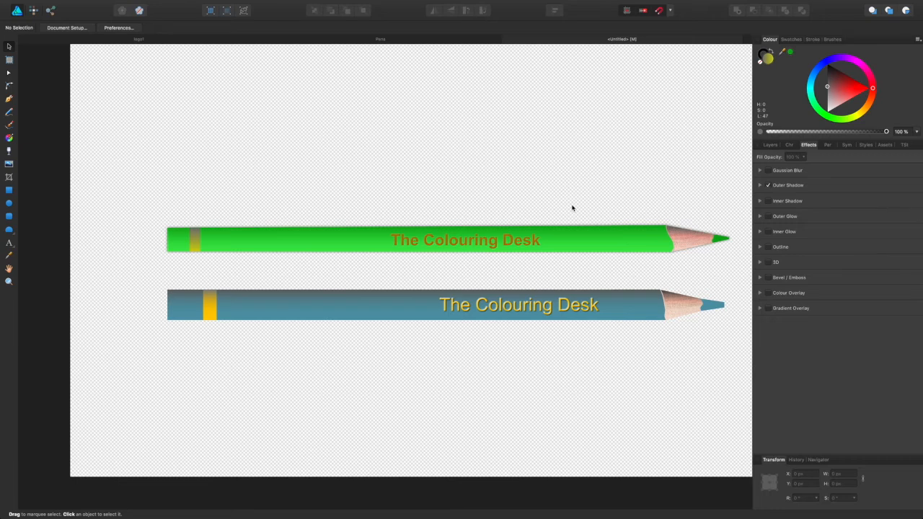
{"action": "scroll", "coordinate": [572, 209], "scroll_direction": "down", "scroll_amount": 3}
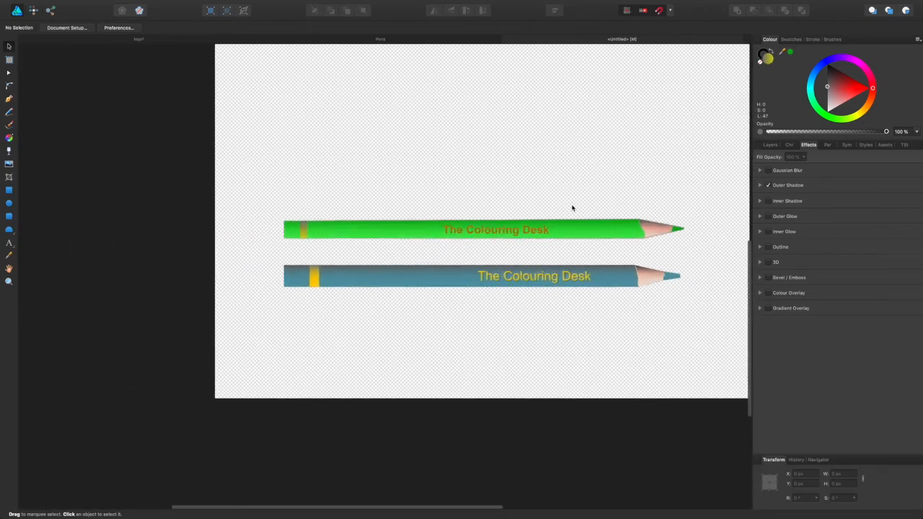
{"action": "scroll", "coordinate": [572, 209], "scroll_direction": "up", "scroll_amount": 3}
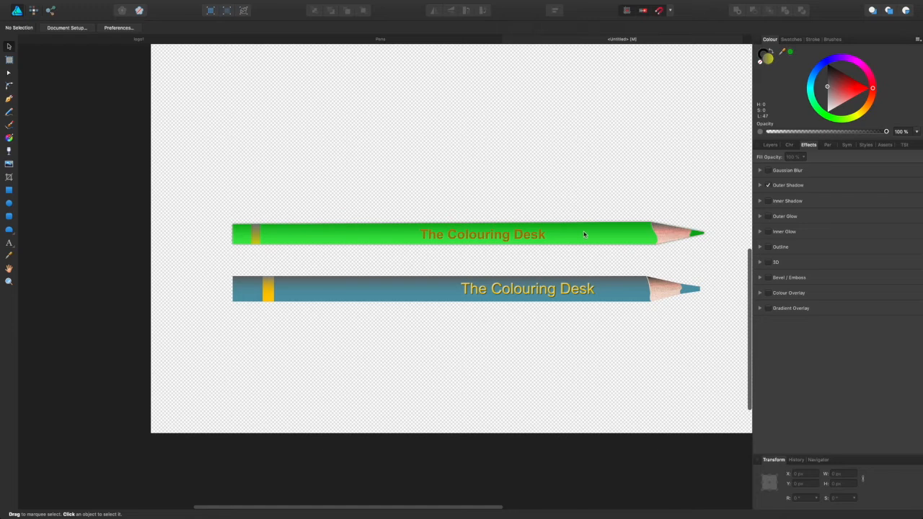
Step: Rotate the green pencil group to 90° so its tip points up, and place it beside the blue pencil's blunt end
{"action": "left_click", "coordinate": [584, 235]}
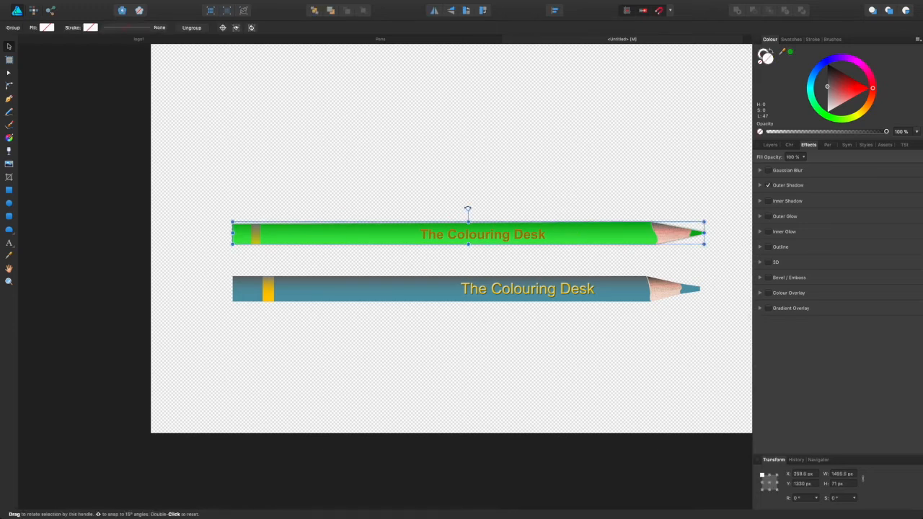
{"action": "mouse_move", "coordinate": [468, 209]}
{"action": "left_mouse_down"}
{"action": "mouse_move", "coordinate": [405, 202]}
{"action": "mouse_move", "coordinate": [374, 211]}
{"action": "mouse_move", "coordinate": [366, 229]}
{"action": "mouse_move", "coordinate": [445, 231]}
{"action": "mouse_move", "coordinate": [438, 237]}
{"action": "left_mouse_up"}
{"action": "mouse_move", "coordinate": [471, 130]}
{"action": "left_mouse_down"}
{"action": "mouse_move", "coordinate": [456, 142]}
{"action": "mouse_move", "coordinate": [307, 159]}
{"action": "mouse_move", "coordinate": [327, 163]}
{"action": "left_mouse_up"}
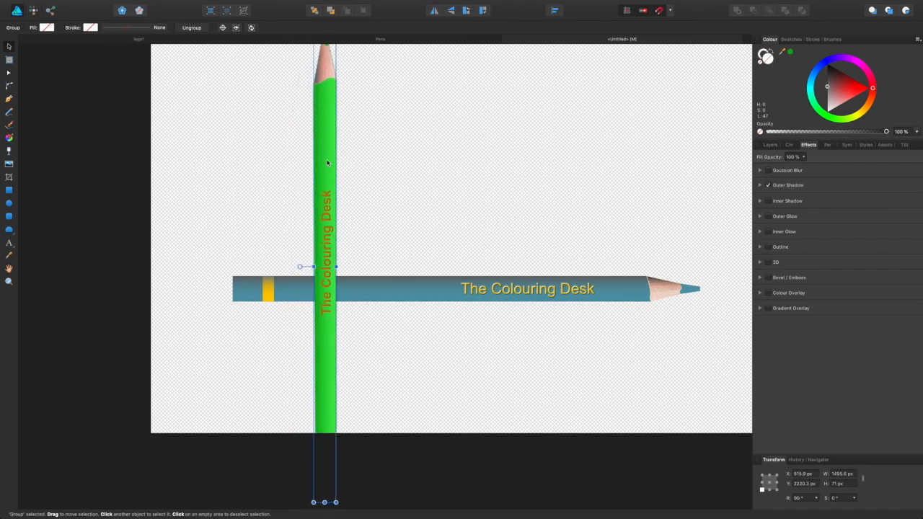
{"action": "scroll", "coordinate": [327, 163], "scroll_direction": "up", "scroll_amount": 5}
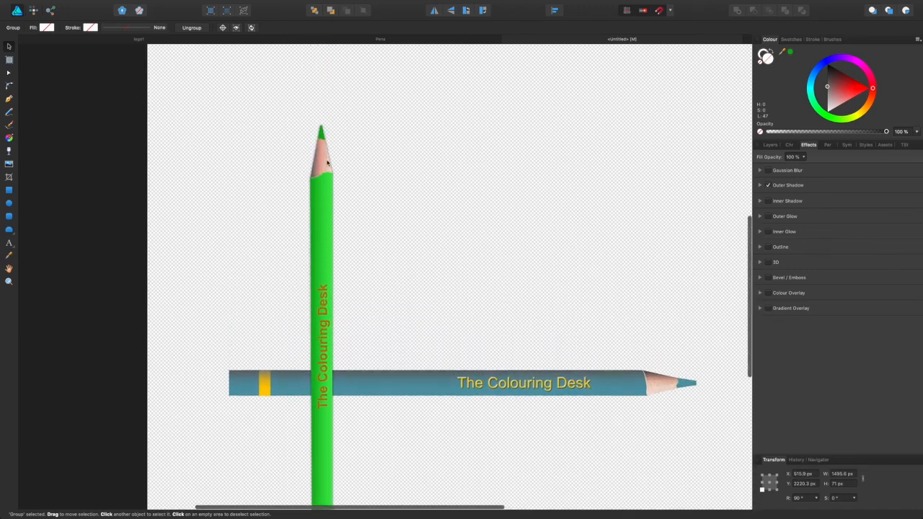
{"action": "left_click_drag", "start_coordinate": [321, 215], "coordinate": [319, 139]}
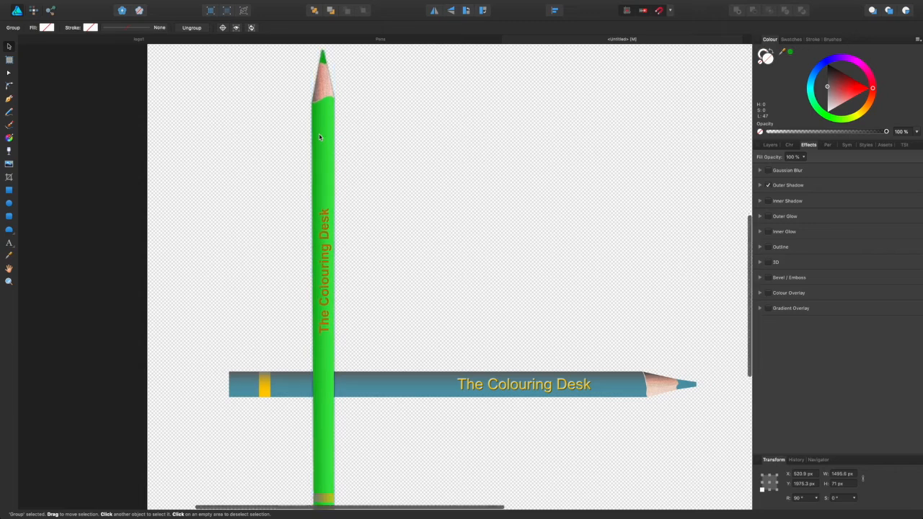
{"action": "scroll", "coordinate": [320, 137], "scroll_direction": "up", "scroll_amount": 5}
{"action": "scroll", "coordinate": [319, 137], "scroll_direction": "down", "scroll_amount": 3}
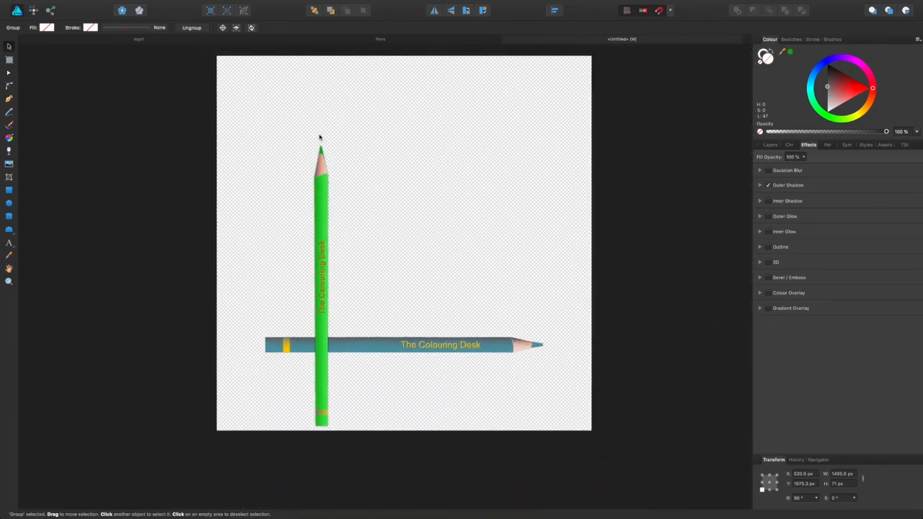
{"action": "mouse_move", "coordinate": [318, 188]}
{"action": "left_mouse_down"}
{"action": "mouse_move", "coordinate": [268, 129]}
{"action": "mouse_move", "coordinate": [248, 129]}
{"action": "left_mouse_up"}
{"action": "left_click", "coordinate": [311, 204]}
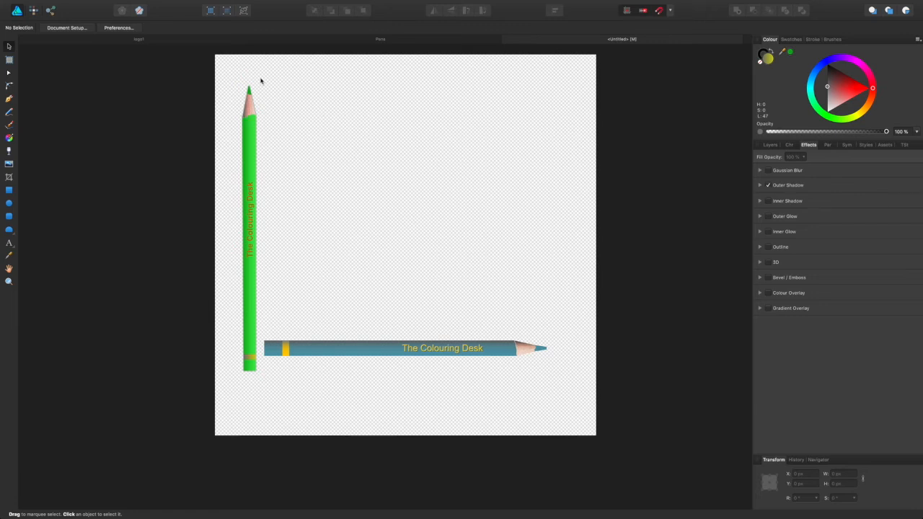
Step: Examine the row of upright coloured pencils in the Pens document, then return to the untitled pencil drawing
{"action": "left_click", "coordinate": [390, 41]}
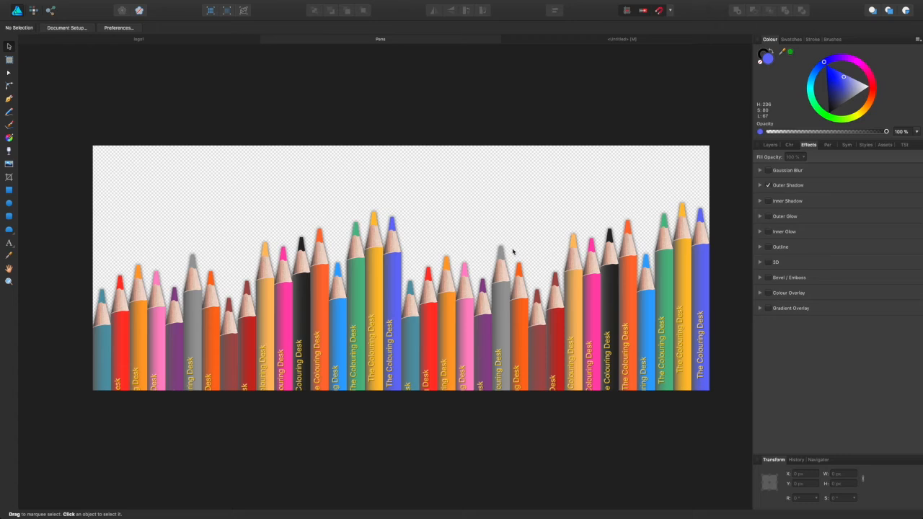
{"action": "scroll", "coordinate": [512, 251], "scroll_direction": "right", "scroll_amount": 5}
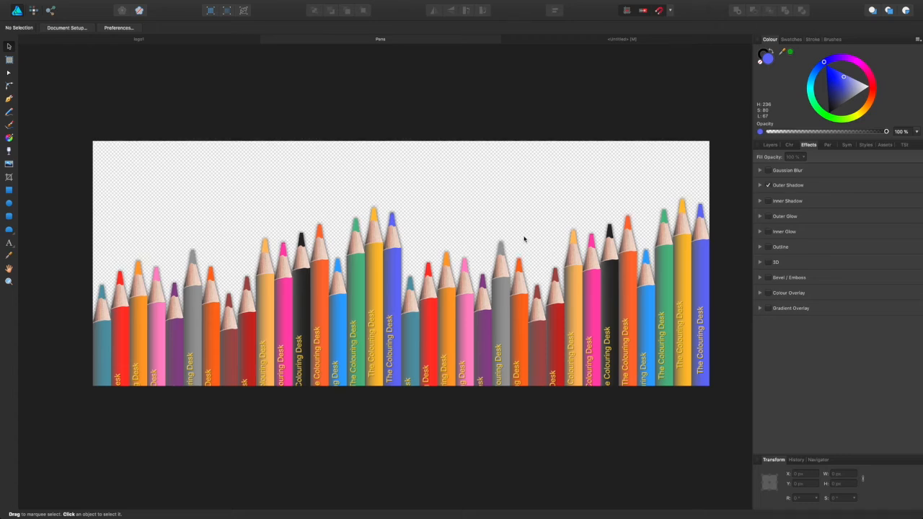
{"action": "scroll", "coordinate": [525, 239], "scroll_direction": "up", "scroll_amount": 4}
{"action": "scroll", "coordinate": [525, 239], "scroll_direction": "right", "scroll_amount": 3}
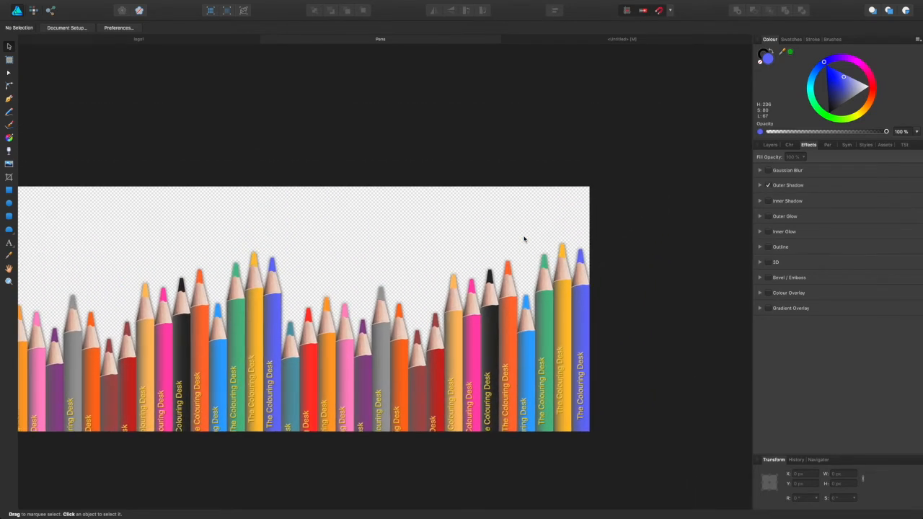
{"action": "scroll", "coordinate": [524, 239], "scroll_direction": "left", "scroll_amount": 6}
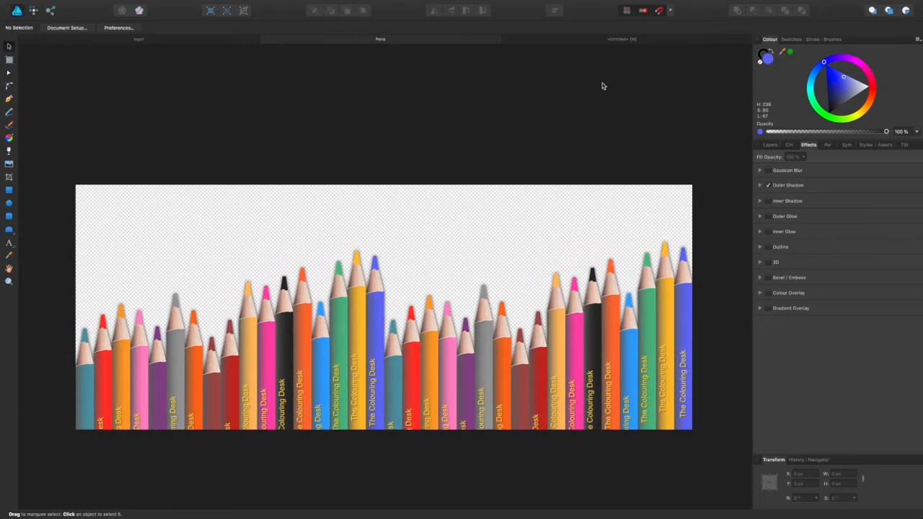
{"action": "left_click", "coordinate": [605, 41]}
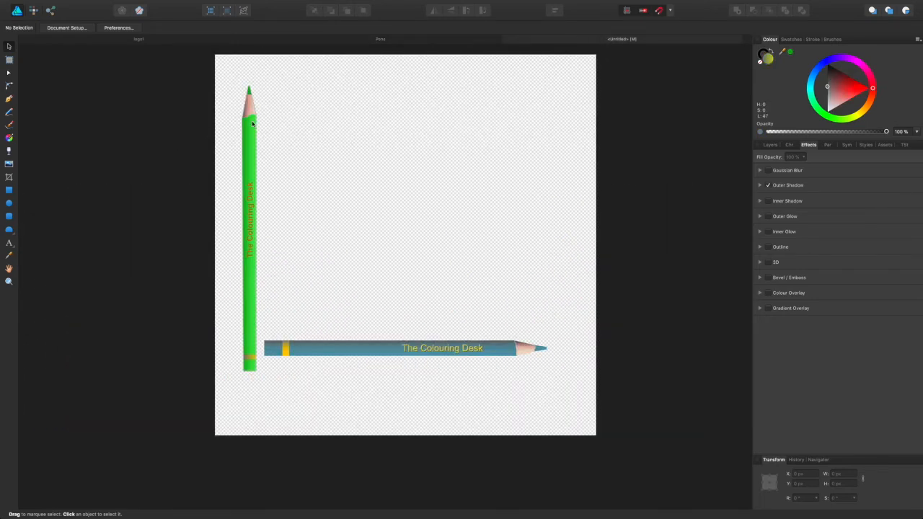
Step: Examine the upright green pencil's lettering, wood, lead tip and soft shadow up close
{"action": "left_click", "coordinate": [248, 149]}
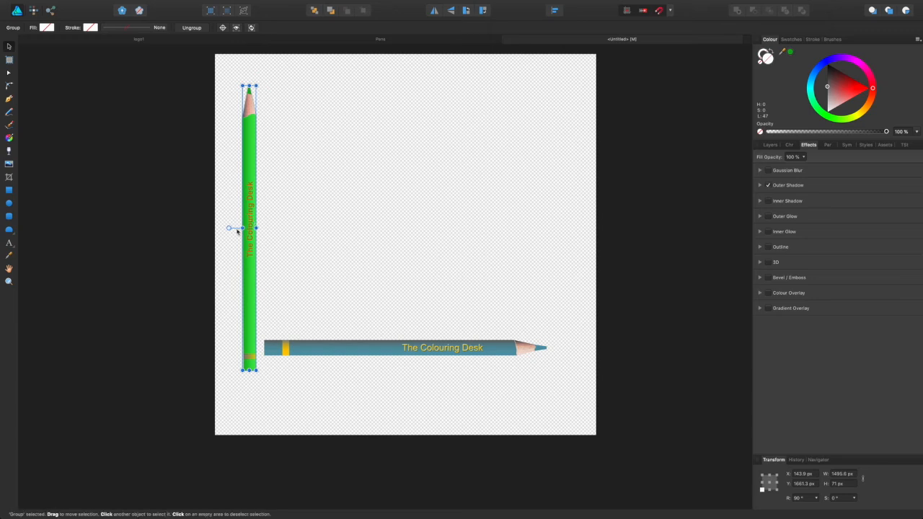
{"action": "scroll", "coordinate": [252, 228], "scroll_direction": "up", "scroll_amount": 5}
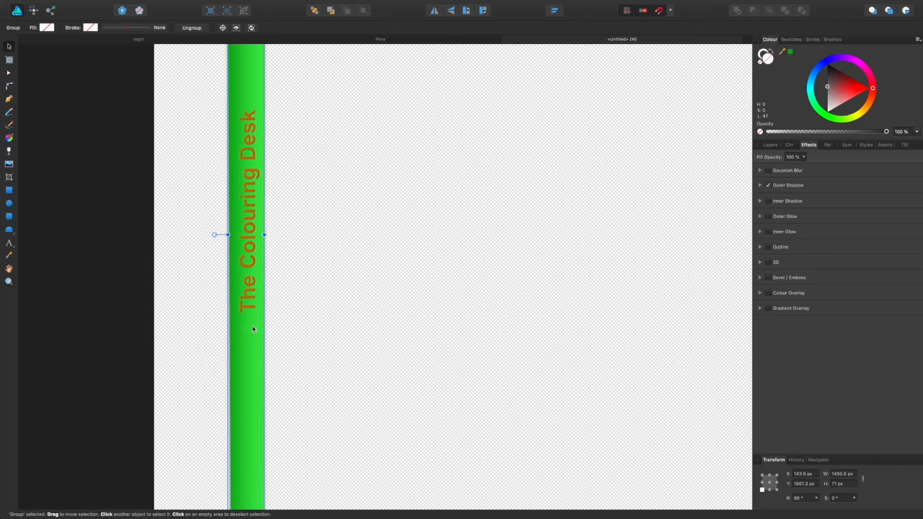
{"action": "scroll", "coordinate": [276, 308], "scroll_direction": "up", "scroll_amount": 6}
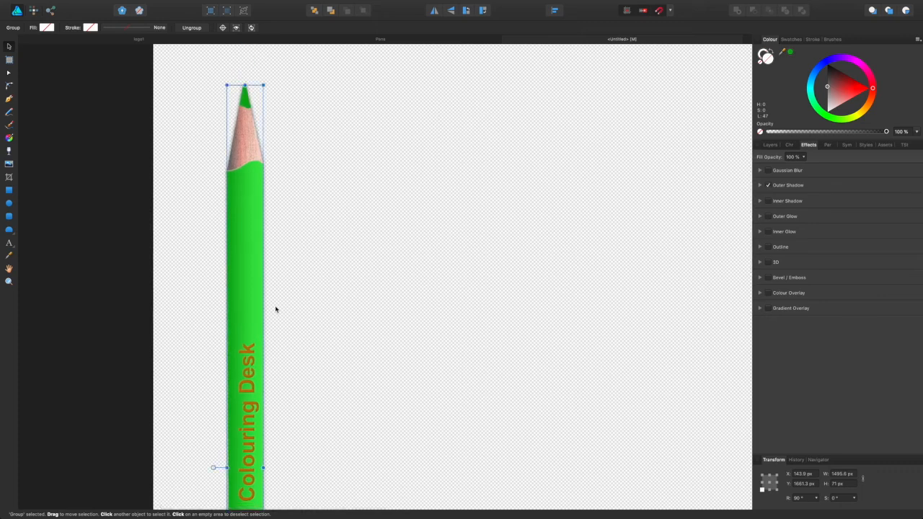
{"action": "scroll", "coordinate": [276, 308], "scroll_direction": "down", "scroll_amount": 1}
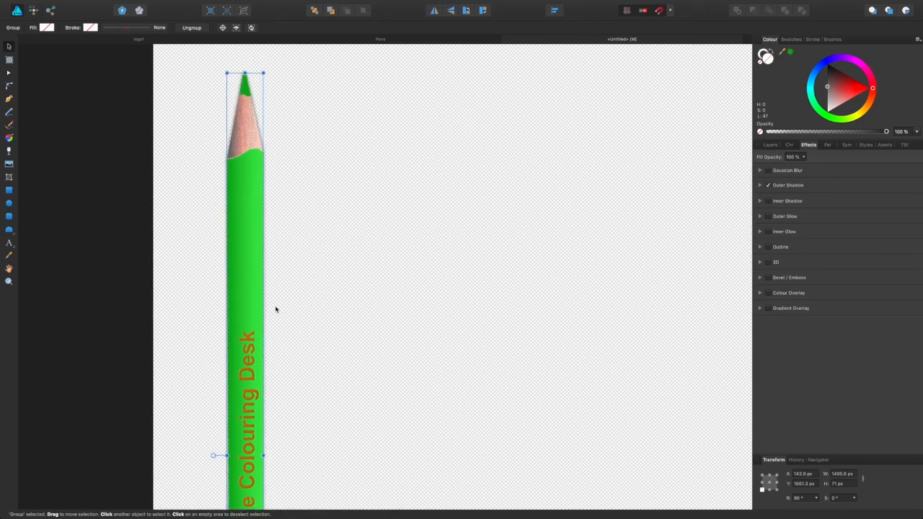
{"action": "left_click", "coordinate": [304, 297]}
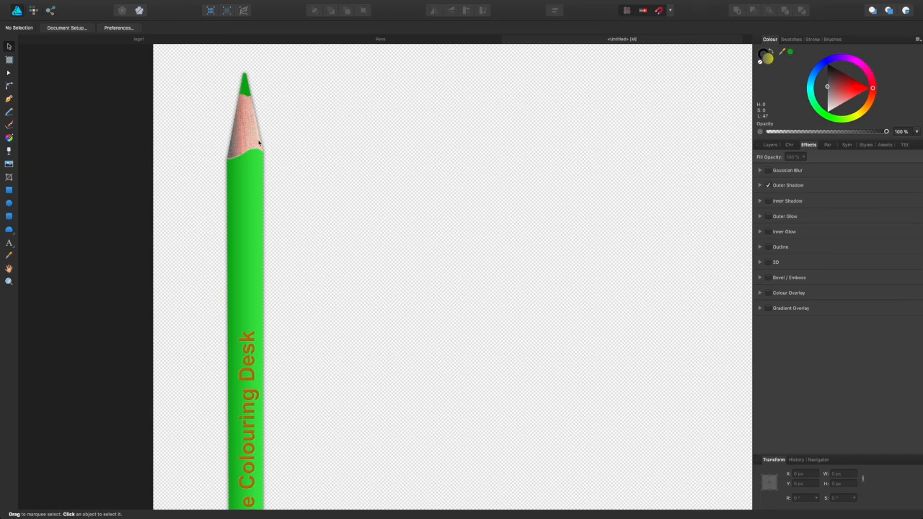
{"action": "scroll", "coordinate": [262, 148], "scroll_direction": "up", "scroll_amount": 1}
{"action": "scroll", "coordinate": [262, 147], "scroll_direction": "up", "scroll_amount": 2}
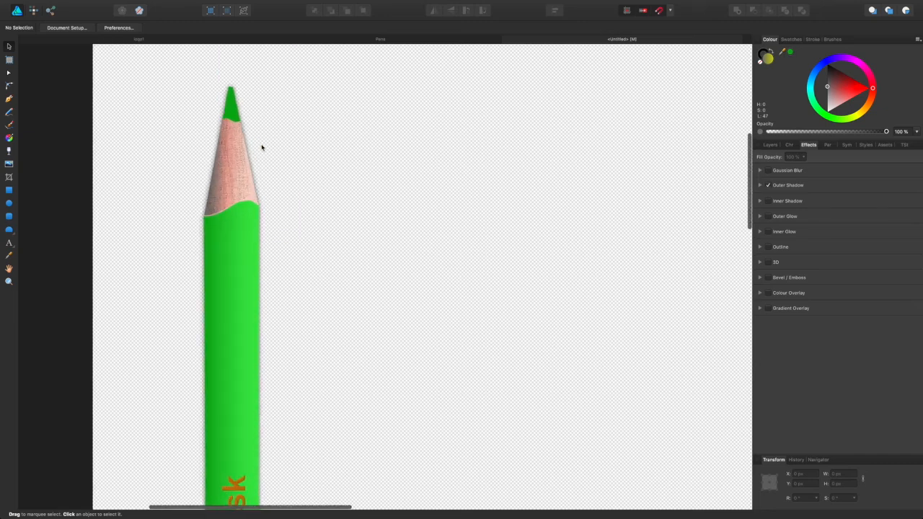
{"action": "scroll", "coordinate": [262, 148], "scroll_direction": "down", "scroll_amount": 4}
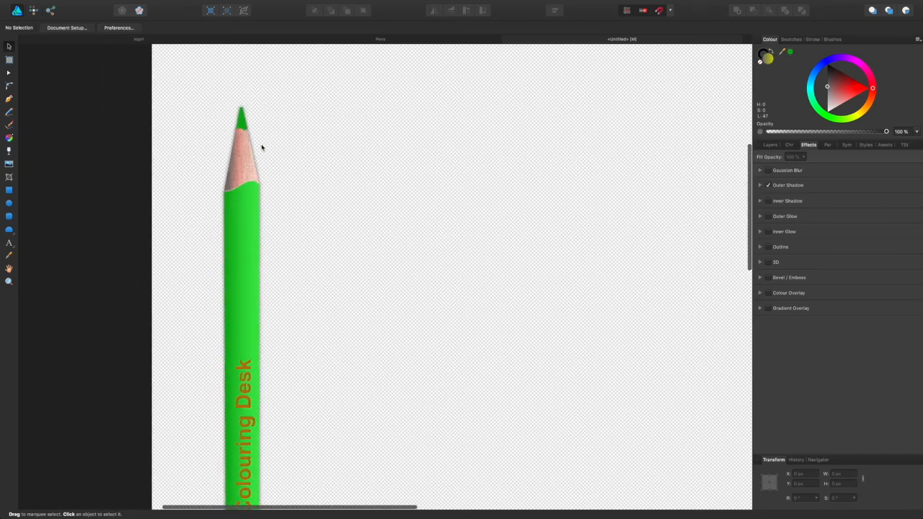
{"action": "scroll", "coordinate": [262, 148], "scroll_direction": "down", "scroll_amount": 3}
{"action": "scroll", "coordinate": [261, 147], "scroll_direction": "up", "scroll_amount": 1}
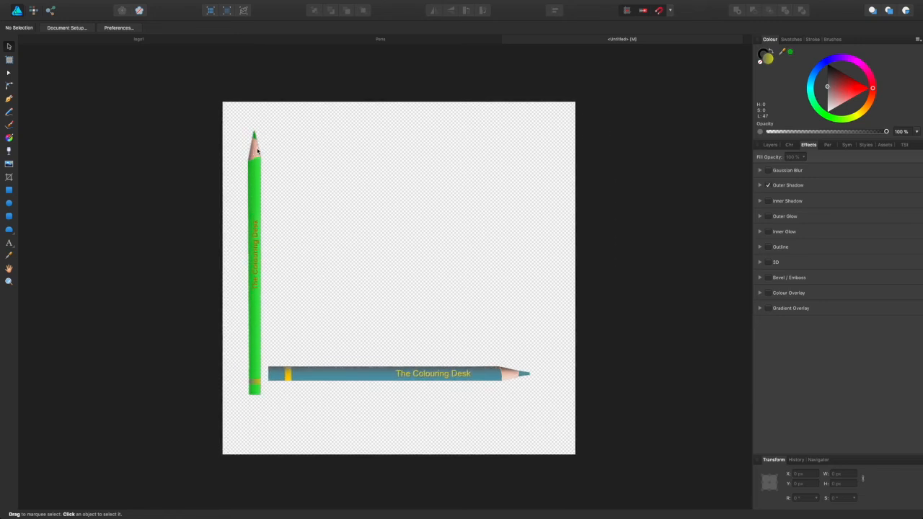
Step: Reposition the upright green pencil near the page's edge, at about X 151 px, Y 1689 px
{"action": "left_click", "coordinate": [253, 232]}
{"action": "left_click_drag", "start_coordinate": [254, 232], "coordinate": [252, 218]}
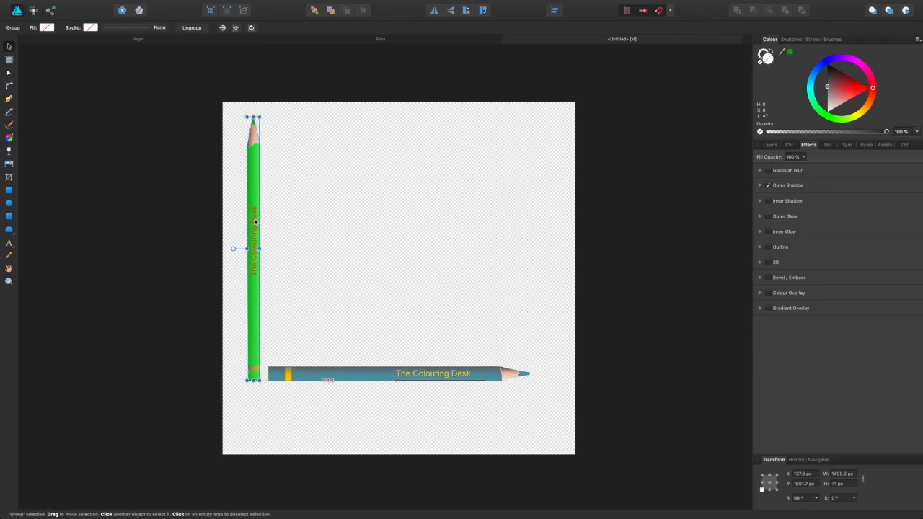
{"action": "left_click", "coordinate": [344, 226]}
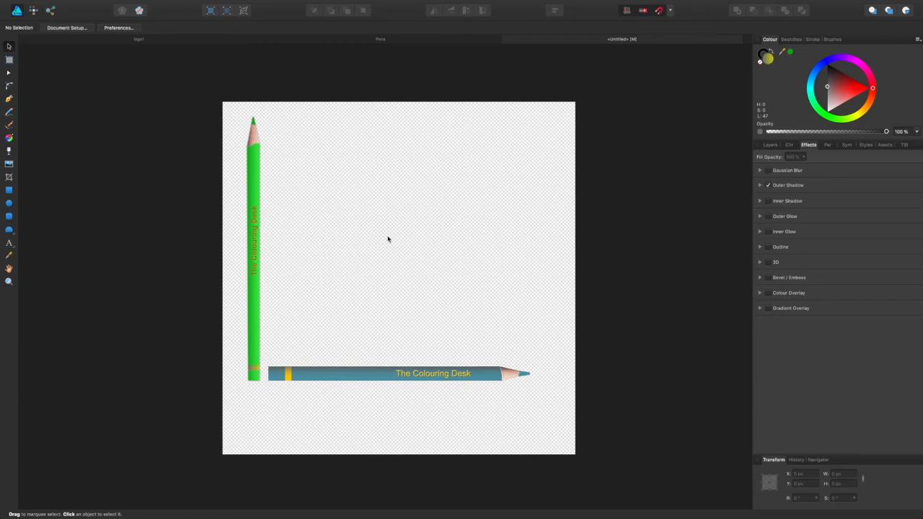
{"action": "left_click", "coordinate": [257, 206]}
{"action": "mouse_move", "coordinate": [257, 205]}
{"action": "left_mouse_down"}
{"action": "mouse_move", "coordinate": [411, 218]}
{"action": "mouse_move", "coordinate": [267, 223]}
{"action": "left_mouse_up"}
{"action": "left_click_drag", "start_coordinate": [258, 225], "coordinate": [255, 226]}
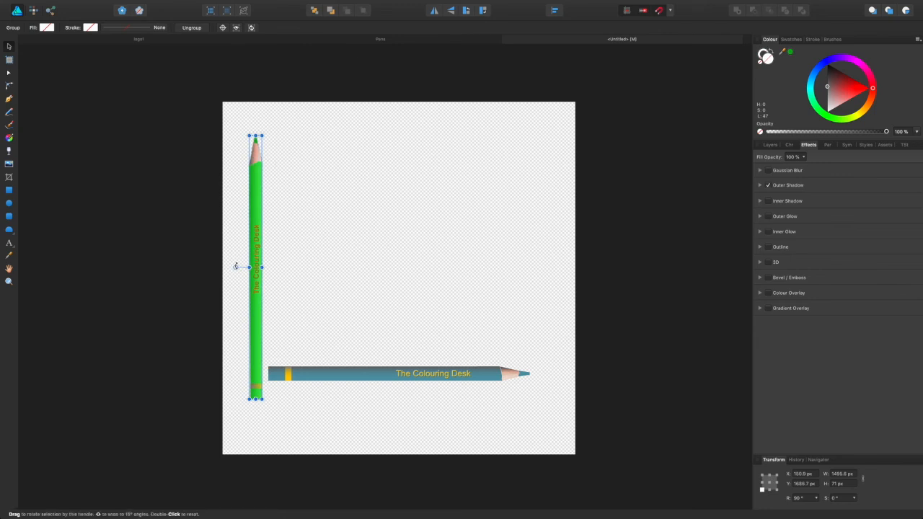
{"action": "left_click", "coordinate": [332, 265]}
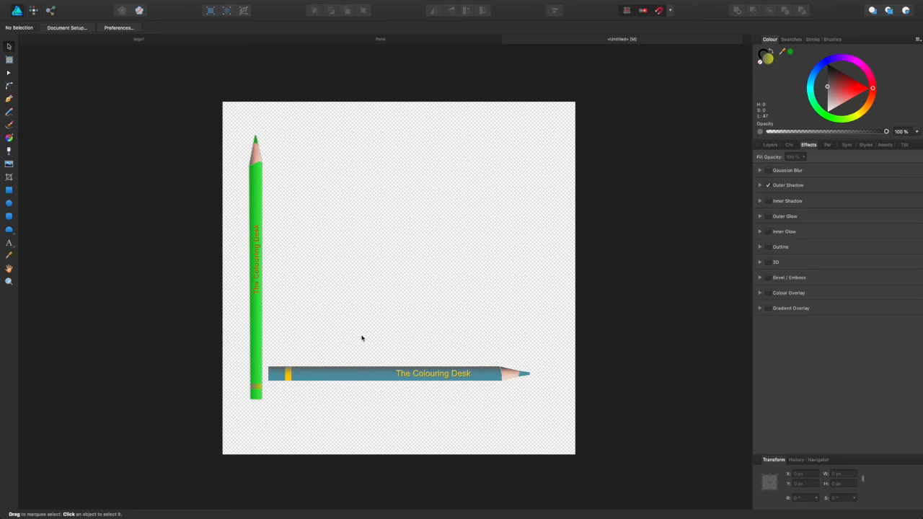
Step: Rotate the green pencil group to 30° and place it diagonally above the blue pencil
{"action": "left_click", "coordinate": [261, 277]}
{"action": "left_click", "coordinate": [355, 312]}
{"action": "left_click", "coordinate": [261, 265]}
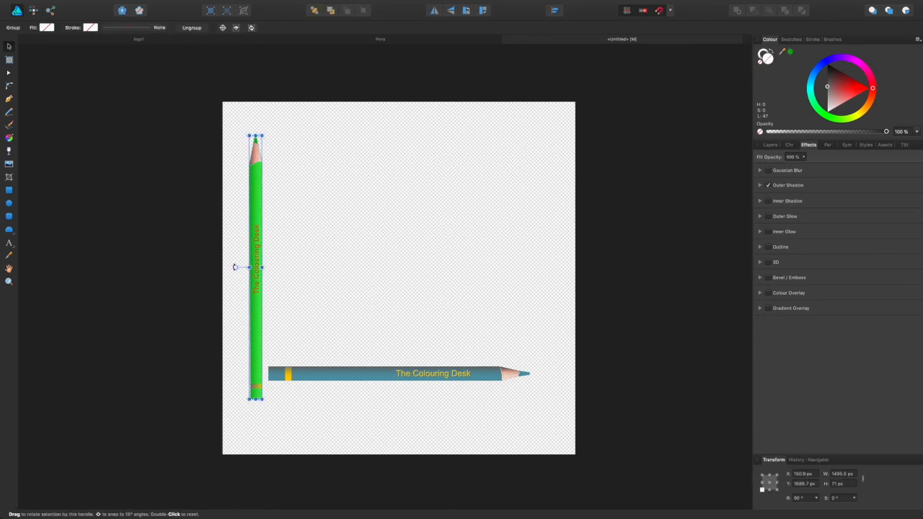
{"action": "mouse_move", "coordinate": [235, 266]}
{"action": "left_mouse_down"}
{"action": "mouse_move", "coordinate": [245, 232]}
{"action": "mouse_move", "coordinate": [250, 246]}
{"action": "mouse_move", "coordinate": [406, 249]}
{"action": "left_mouse_up"}
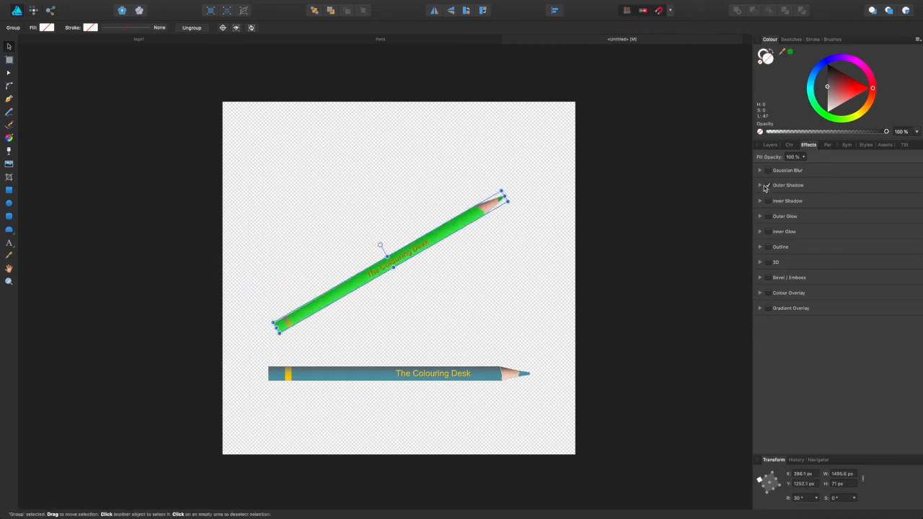
Step: Set the green pencil's Outer Shadow radius to about 45.6 px and offset to about 85.9 px, and lower its opacity
{"action": "left_click", "coordinate": [760, 186]}
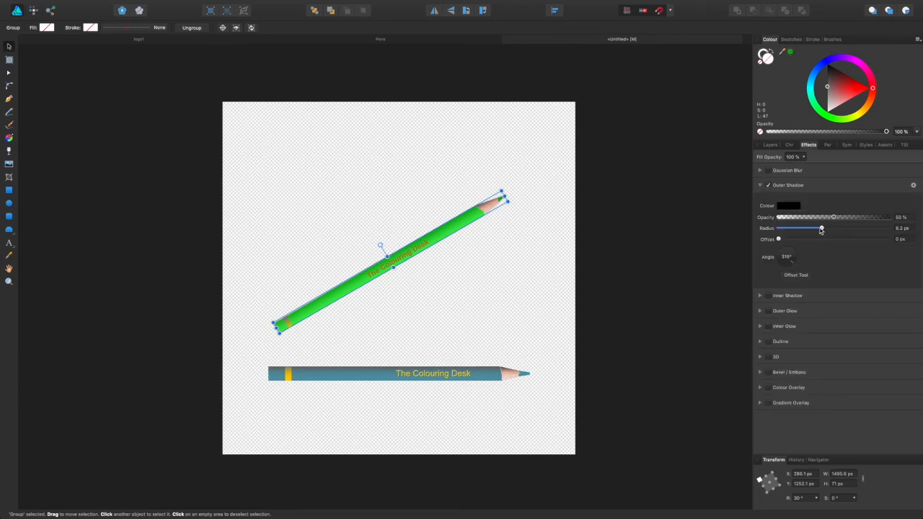
{"action": "left_click_drag", "start_coordinate": [821, 230], "coordinate": [871, 229]}
{"action": "left_click_drag", "start_coordinate": [778, 240], "coordinate": [886, 248]}
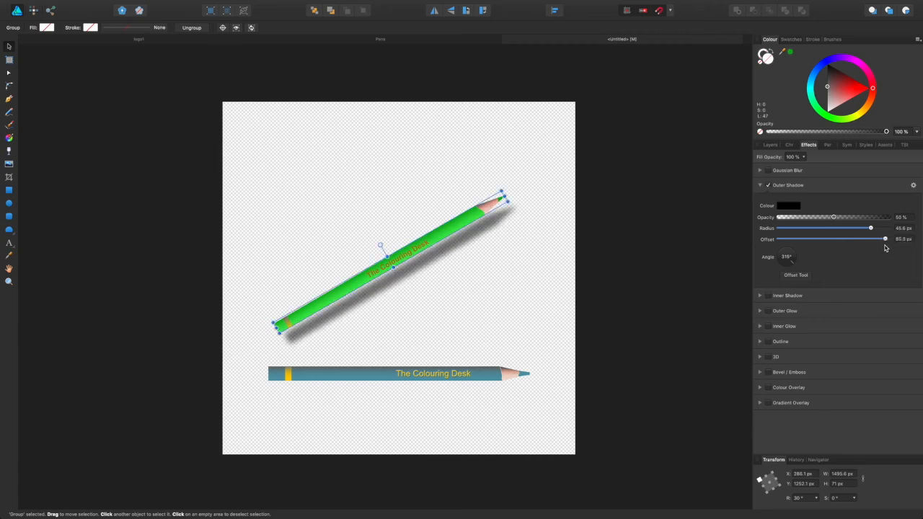
{"action": "left_click_drag", "start_coordinate": [834, 218], "coordinate": [806, 220]}
{"action": "left_click", "coordinate": [760, 186]}
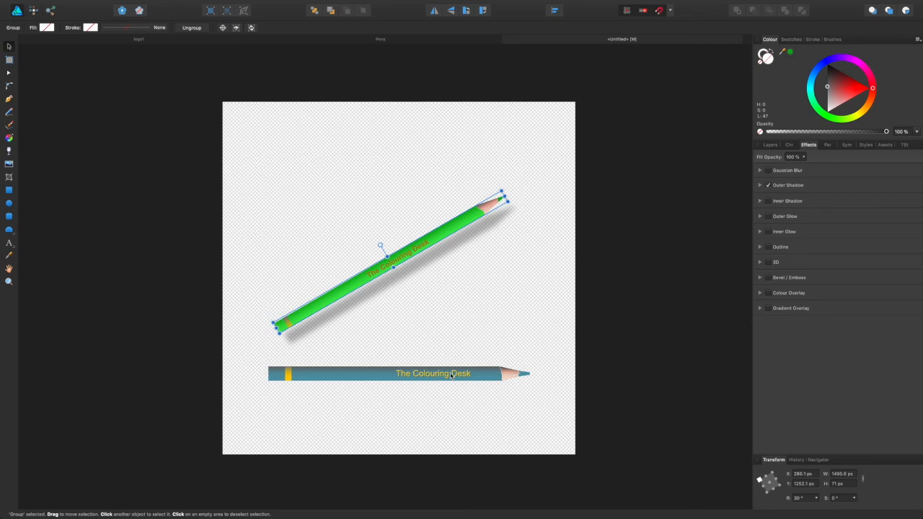
Step: Hide the blue reference pencil group and clear the selection
{"action": "left_click", "coordinate": [451, 375]}
{"action": "left_click", "coordinate": [771, 145]}
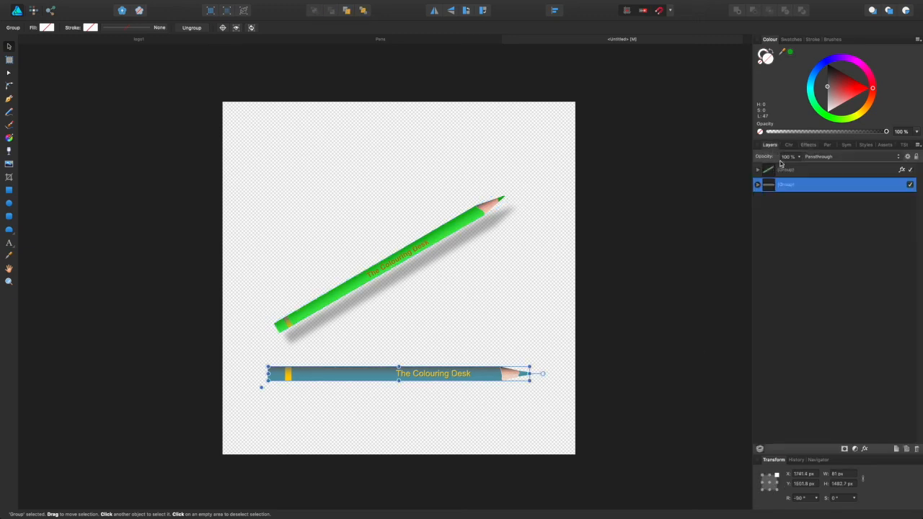
{"action": "left_click", "coordinate": [911, 185]}
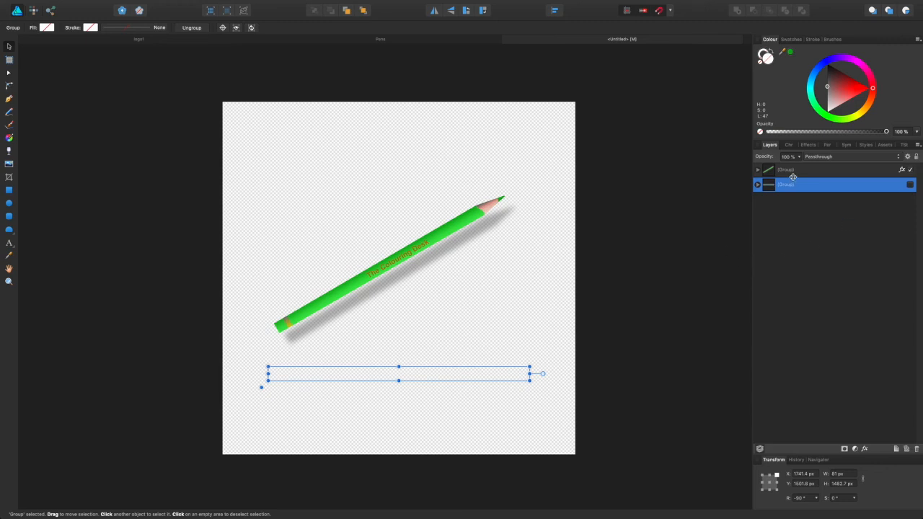
{"action": "left_click", "coordinate": [793, 177]}
{"action": "left_click", "coordinate": [532, 301]}
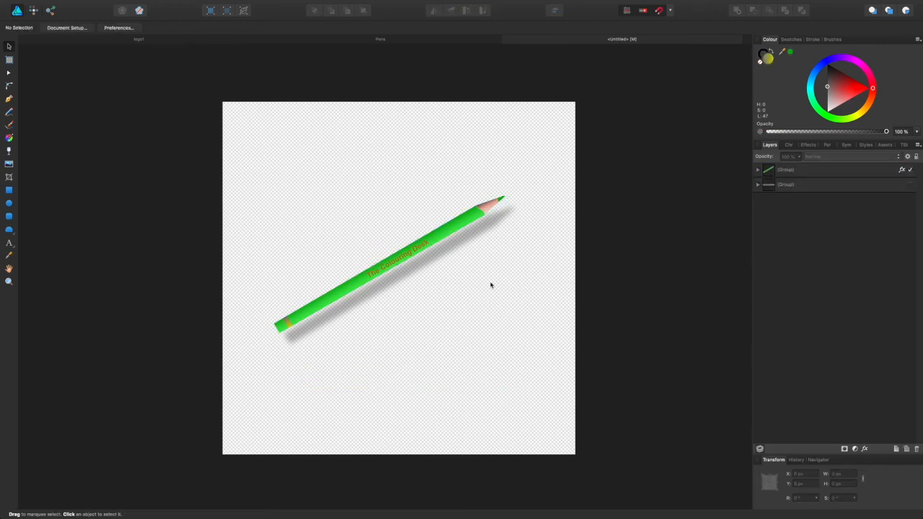
Step: Move the diagonal green pencil closer to the page's centre, to about X 341 px, Y 1330 px
{"action": "left_click", "coordinate": [435, 240]}
{"action": "mouse_move", "coordinate": [411, 251]}
{"action": "left_mouse_down"}
{"action": "mouse_move", "coordinate": [412, 263]}
{"action": "mouse_move", "coordinate": [423, 265]}
{"action": "left_mouse_up"}
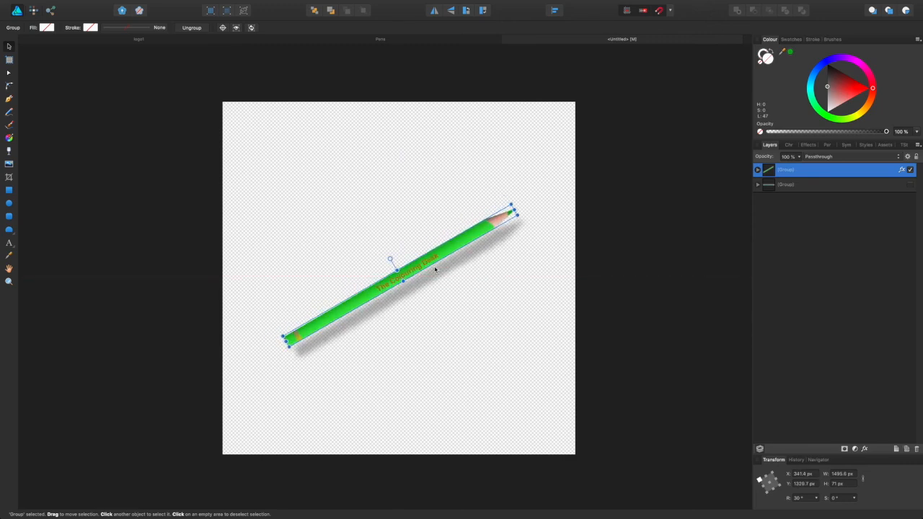
{"action": "left_click", "coordinate": [518, 295]}
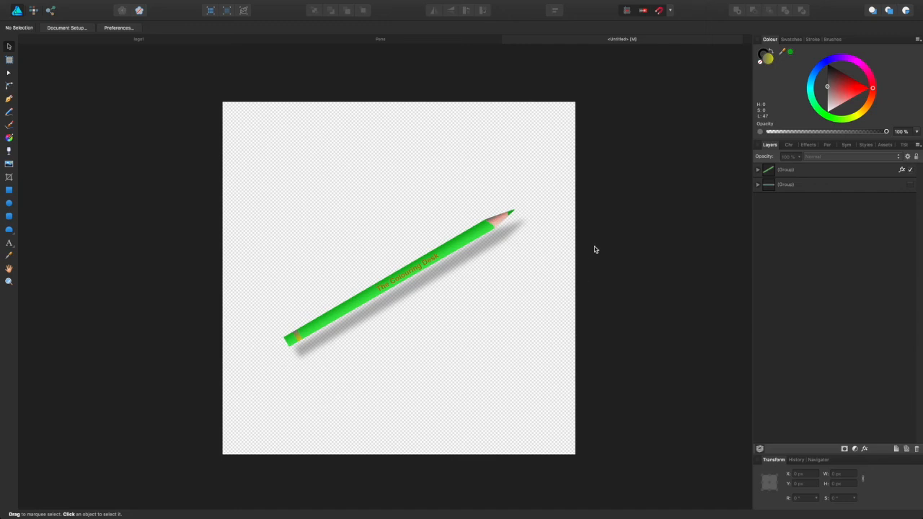
Step: Set the end stop of the pencil body's linear gradient to a pale yellow, H 54, S 100, L 84
{"action": "left_click", "coordinate": [469, 238]}
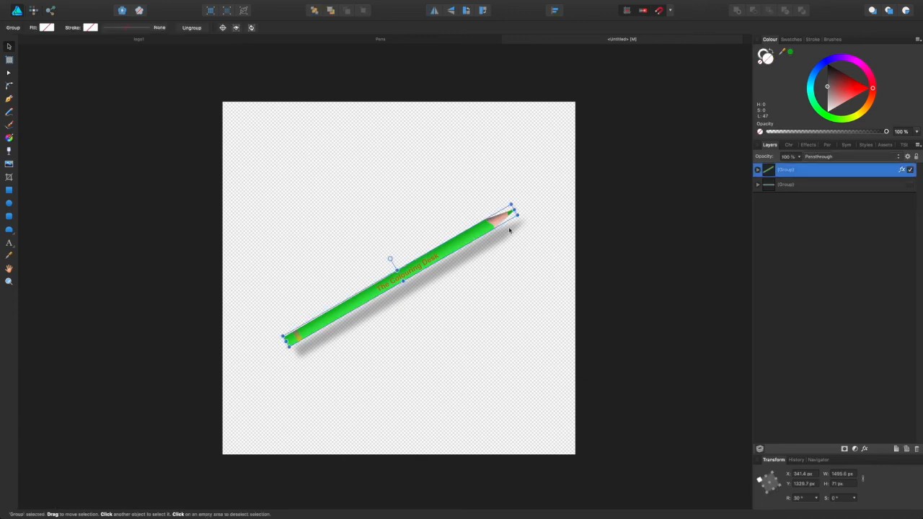
{"action": "left_click", "coordinate": [758, 171]}
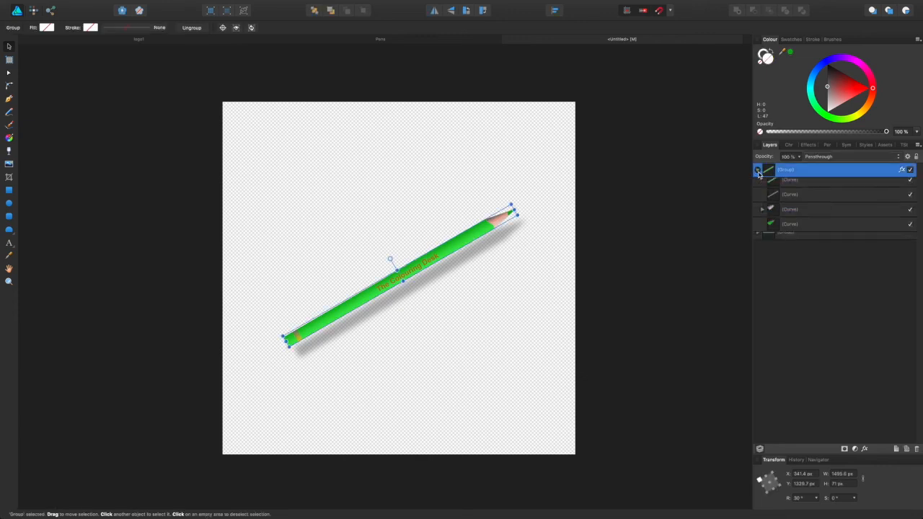
{"action": "left_click", "coordinate": [783, 215]}
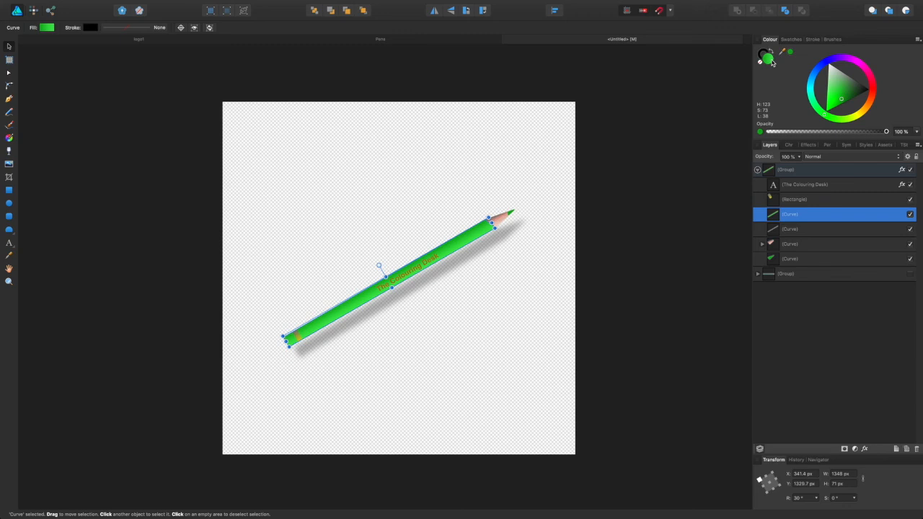
{"action": "left_click", "coordinate": [47, 28]}
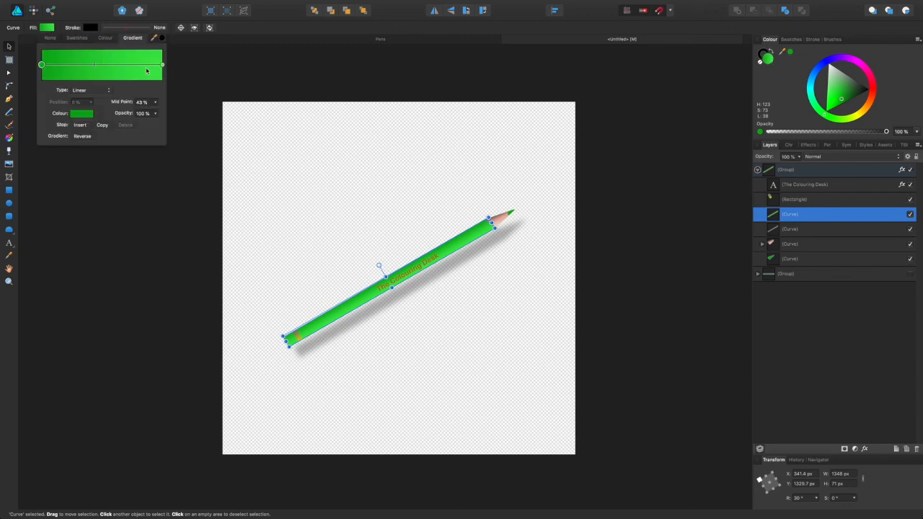
{"action": "left_click", "coordinate": [163, 65]}
{"action": "left_click", "coordinate": [81, 113]}
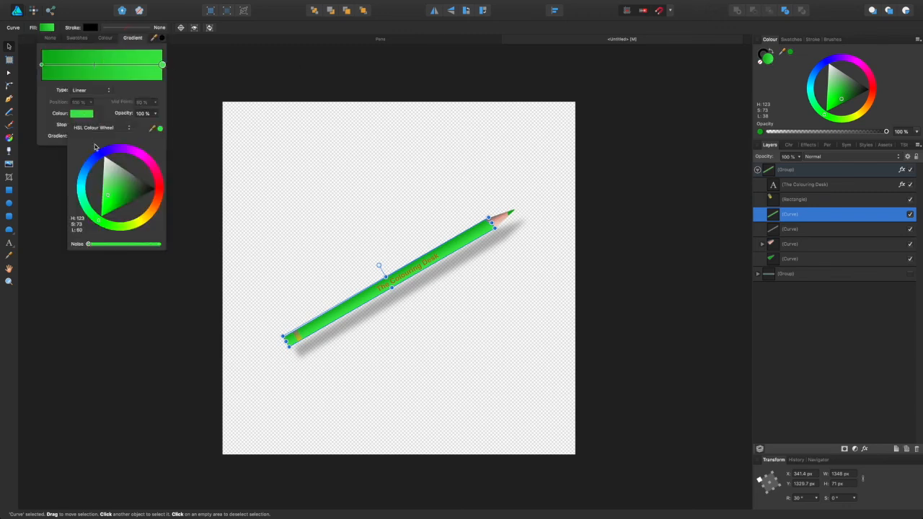
{"action": "mouse_move", "coordinate": [103, 222]}
{"action": "left_mouse_down"}
{"action": "mouse_move", "coordinate": [119, 241]}
{"action": "mouse_move", "coordinate": [173, 233]}
{"action": "mouse_move", "coordinate": [161, 241]}
{"action": "mouse_move", "coordinate": [176, 202]}
{"action": "mouse_move", "coordinate": [148, 152]}
{"action": "mouse_move", "coordinate": [100, 168]}
{"action": "mouse_move", "coordinate": [131, 164]}
{"action": "mouse_move", "coordinate": [160, 186]}
{"action": "mouse_move", "coordinate": [147, 222]}
{"action": "mouse_move", "coordinate": [165, 218]}
{"action": "mouse_move", "coordinate": [113, 227]}
{"action": "mouse_move", "coordinate": [145, 225]}
{"action": "mouse_move", "coordinate": [93, 208]}
{"action": "left_mouse_up"}
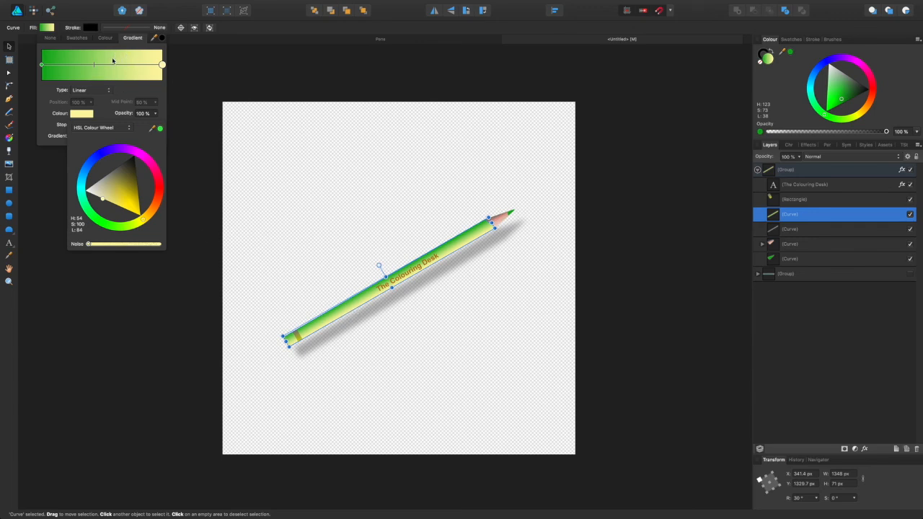
Step: Set the start stop of the pencil body's gradient to a muted dark yellow, H 47, S 26, L 53
{"action": "left_click", "coordinate": [42, 66]}
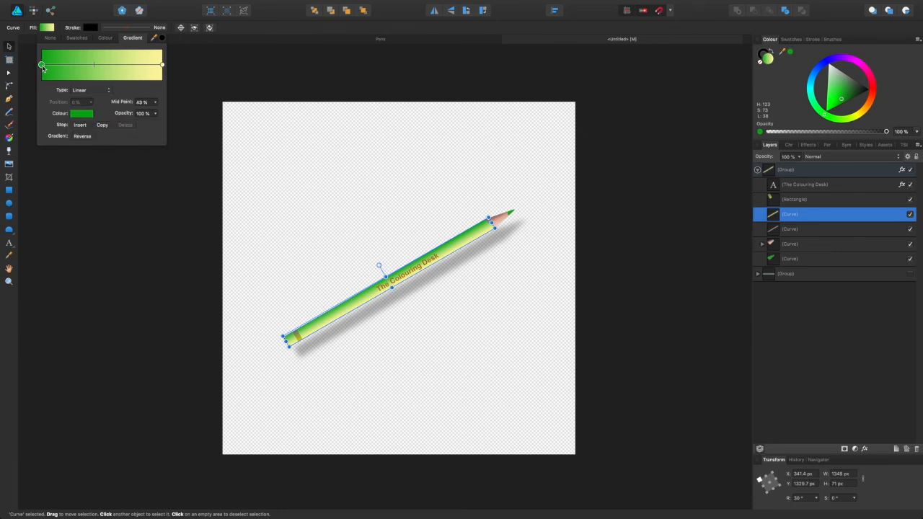
{"action": "left_click", "coordinate": [88, 115]}
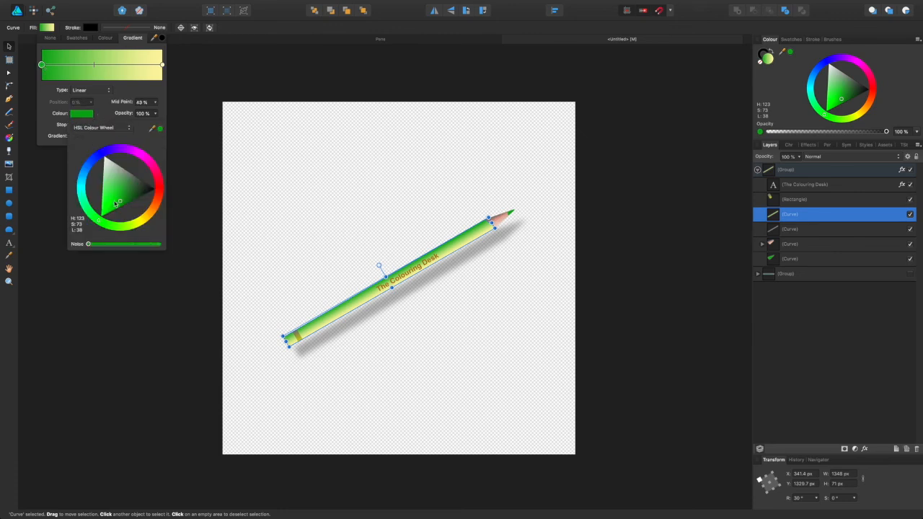
{"action": "mouse_move", "coordinate": [120, 203]}
{"action": "left_mouse_down"}
{"action": "mouse_move", "coordinate": [98, 154]}
{"action": "mouse_move", "coordinate": [90, 173]}
{"action": "mouse_move", "coordinate": [92, 153]}
{"action": "mouse_move", "coordinate": [110, 215]}
{"action": "mouse_move", "coordinate": [101, 222]}
{"action": "mouse_move", "coordinate": [148, 226]}
{"action": "left_mouse_up"}
{"action": "mouse_move", "coordinate": [106, 204]}
{"action": "left_mouse_down"}
{"action": "mouse_move", "coordinate": [106, 187]}
{"action": "mouse_move", "coordinate": [113, 188]}
{"action": "left_mouse_up"}
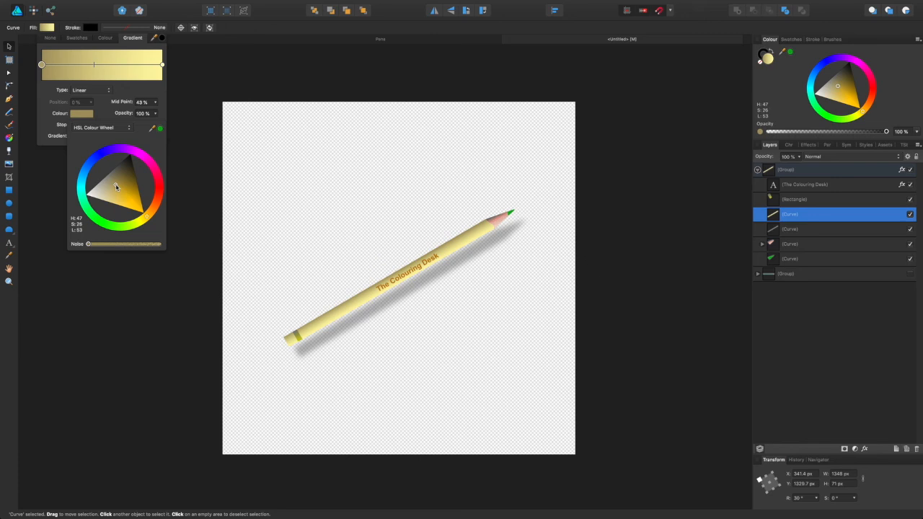
{"action": "left_click_drag", "start_coordinate": [115, 187], "coordinate": [115, 187]}
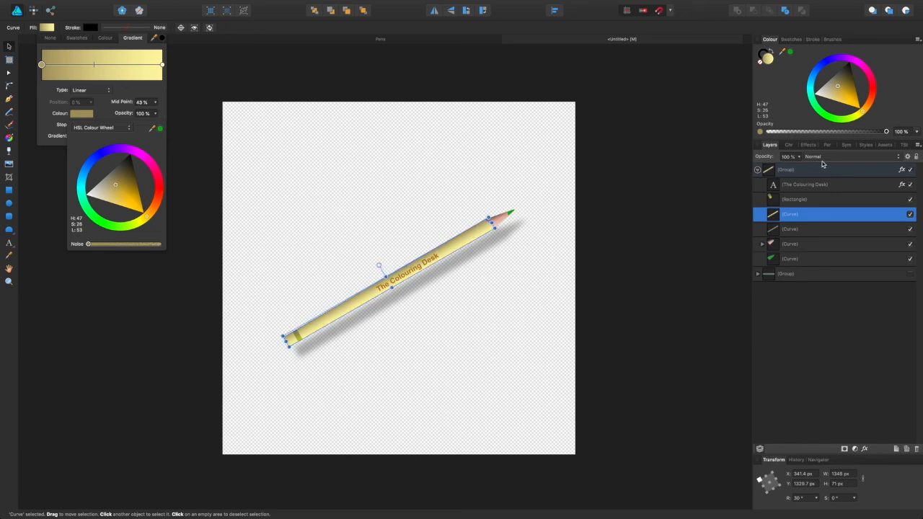
Step: Fill the pencil's lead tip curve with the yellow sampled from the body, H 53, S 60, L 75, and clear the selection
{"action": "left_click", "coordinate": [780, 259]}
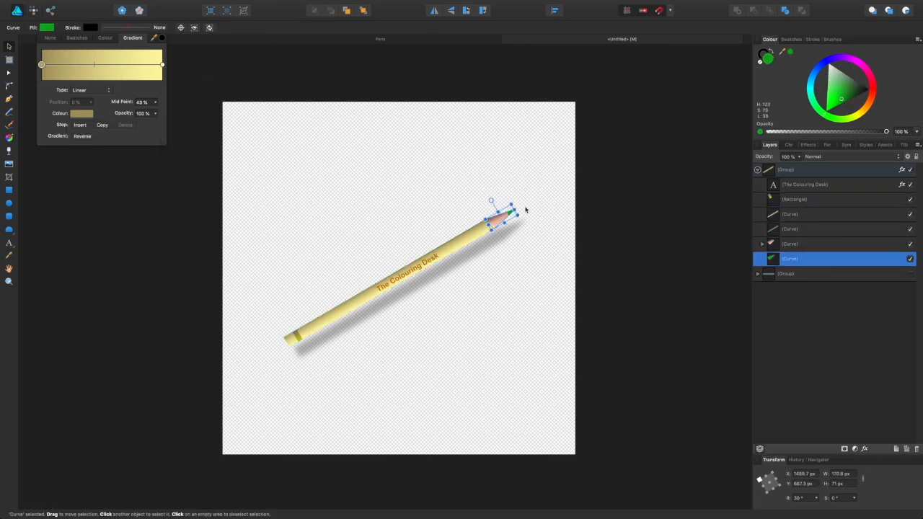
{"action": "mouse_move", "coordinate": [785, 51]}
{"action": "left_mouse_down"}
{"action": "mouse_move", "coordinate": [496, 204]}
{"action": "mouse_move", "coordinate": [505, 206]}
{"action": "mouse_move", "coordinate": [472, 218]}
{"action": "mouse_move", "coordinate": [474, 230]}
{"action": "left_mouse_up"}
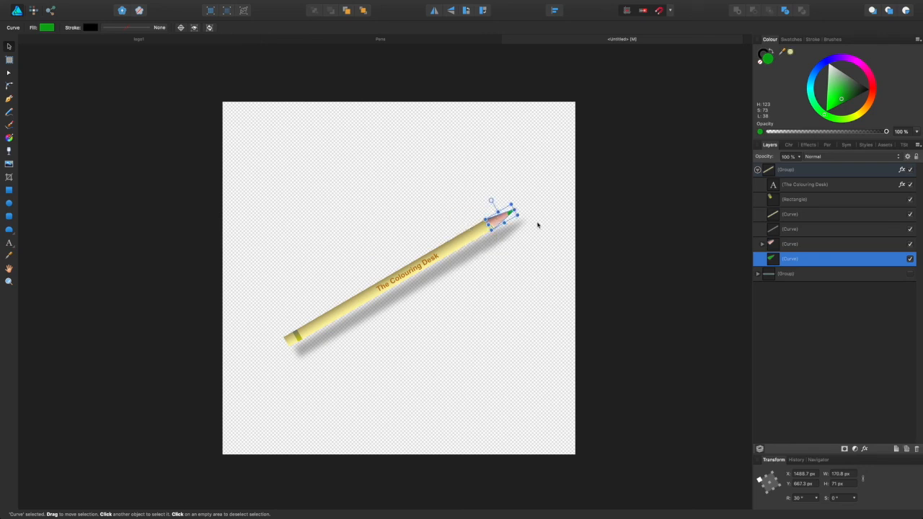
{"action": "left_click", "coordinate": [791, 52]}
{"action": "left_click", "coordinate": [665, 128]}
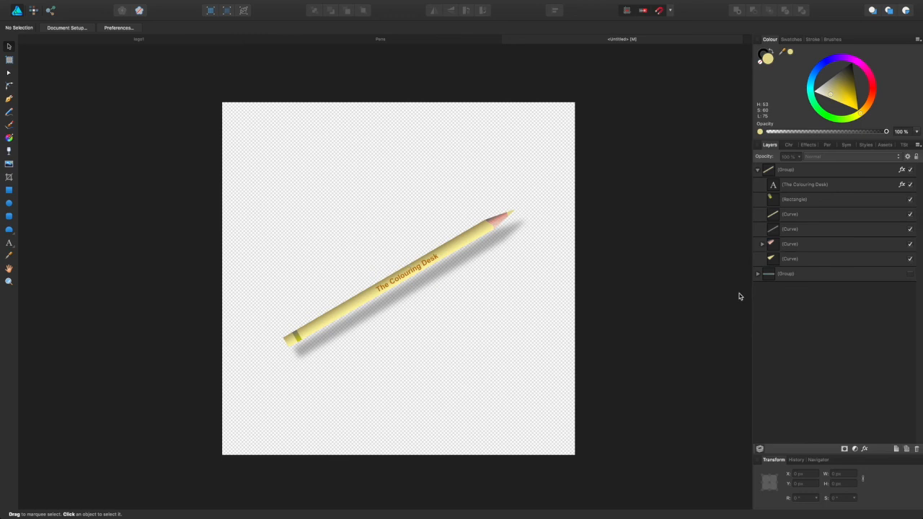
Step: Try the whole pencil group near the page's lower right corner, return it to the centre and clear the selection
{"action": "left_click", "coordinate": [784, 172]}
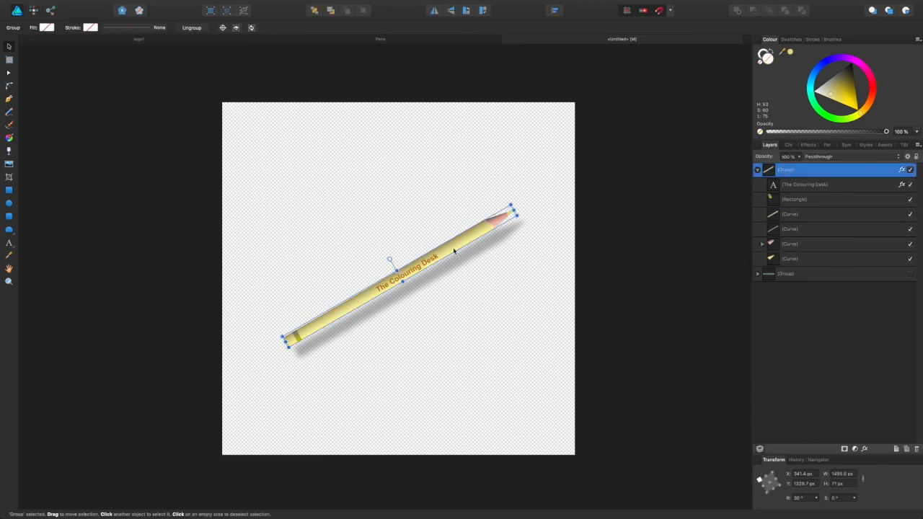
{"action": "mouse_move", "coordinate": [454, 251]}
{"action": "left_mouse_down"}
{"action": "mouse_move", "coordinate": [423, 341]}
{"action": "mouse_move", "coordinate": [433, 356]}
{"action": "mouse_move", "coordinate": [463, 359]}
{"action": "mouse_move", "coordinate": [451, 344]}
{"action": "mouse_move", "coordinate": [498, 339]}
{"action": "left_mouse_up"}
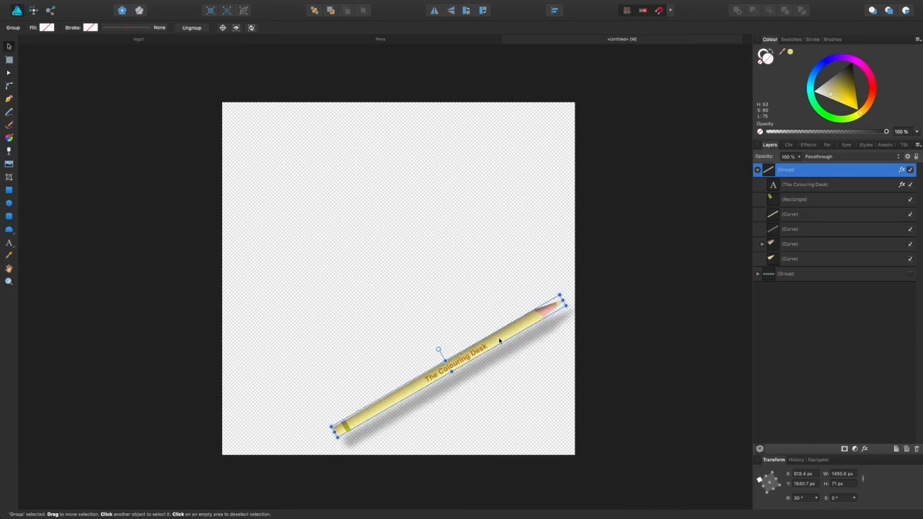
{"action": "left_click", "coordinate": [641, 316]}
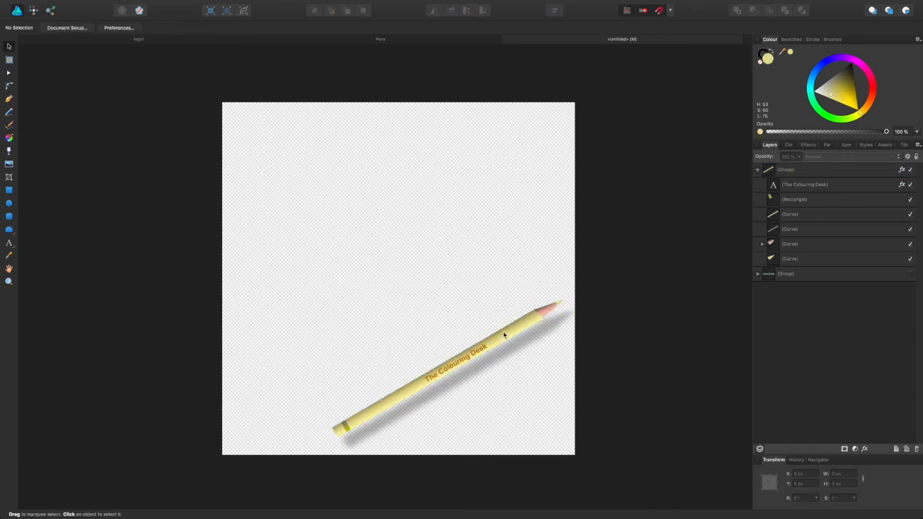
{"action": "mouse_move", "coordinate": [504, 335]}
{"action": "left_mouse_down"}
{"action": "mouse_move", "coordinate": [450, 238]}
{"action": "mouse_move", "coordinate": [453, 246]}
{"action": "left_mouse_up"}
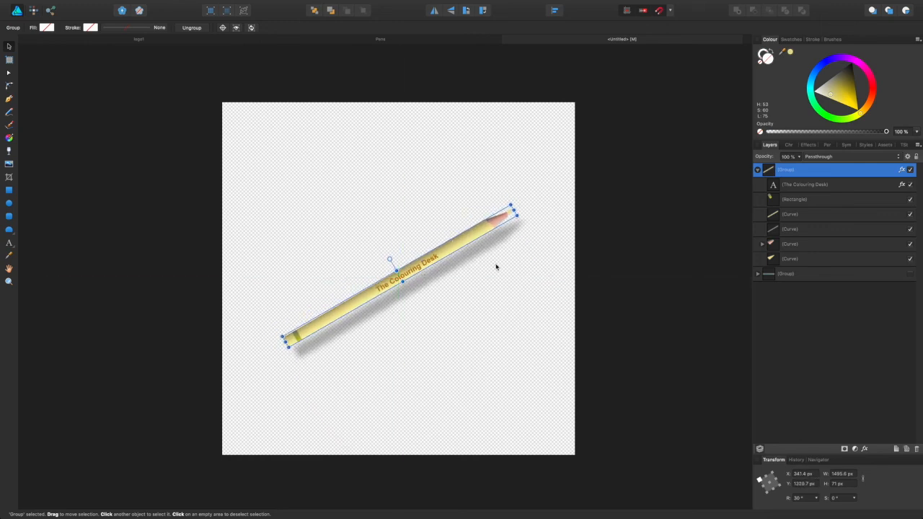
{"action": "left_click", "coordinate": [568, 292]}
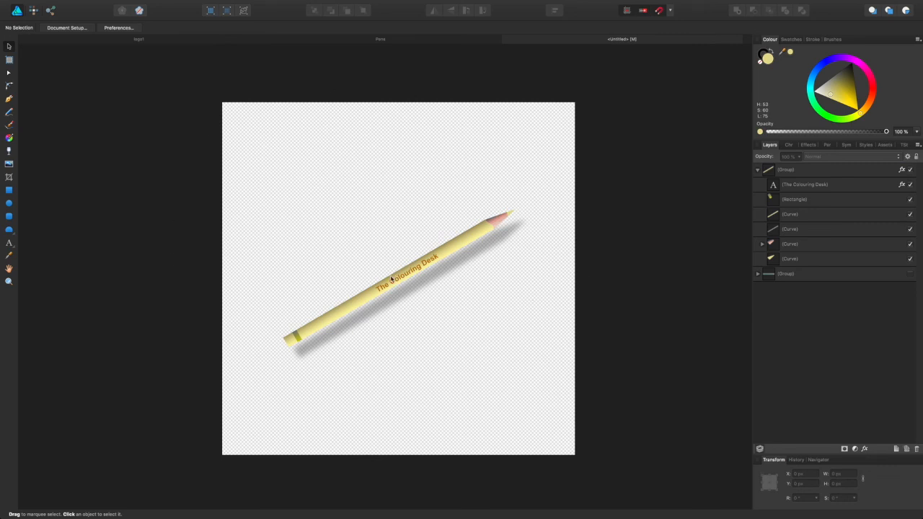
Step: Collapse the yellow pencil's group in the layer list
{"action": "scroll", "coordinate": [400, 282], "scroll_direction": "right", "scroll_amount": 1}
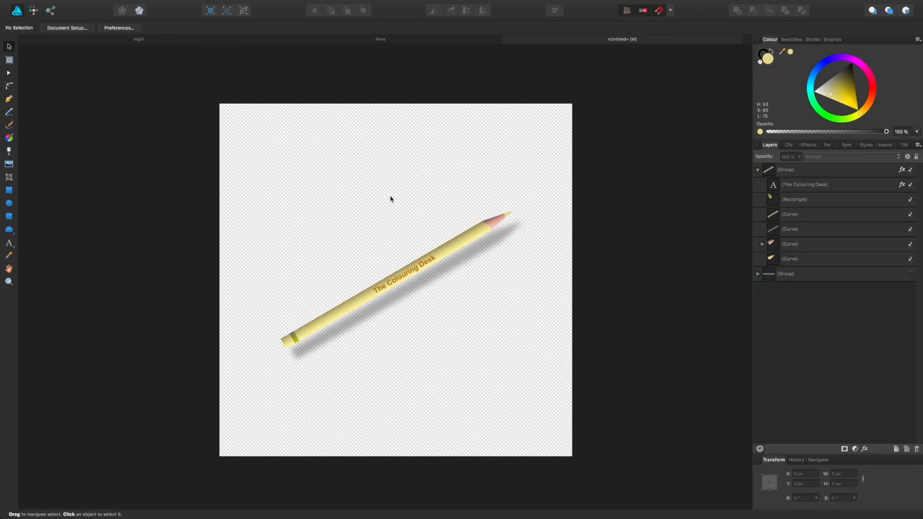
{"action": "left_click", "coordinate": [757, 170]}
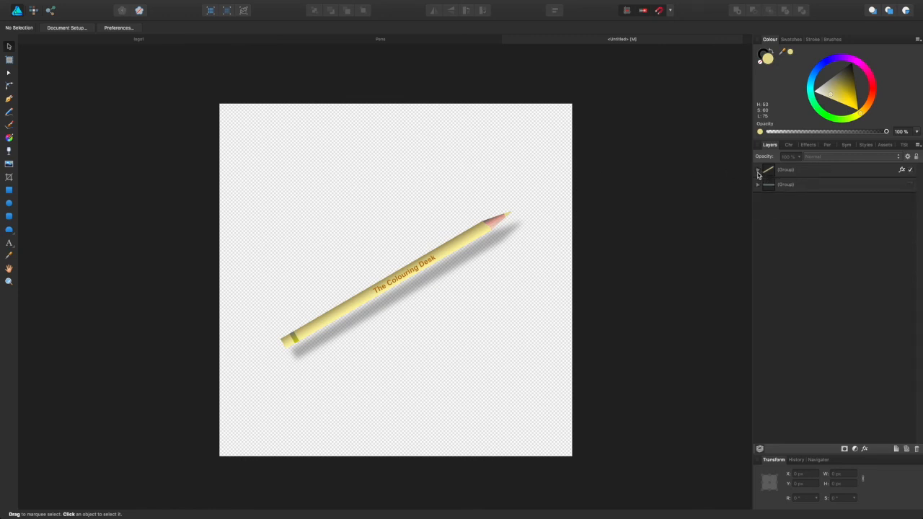